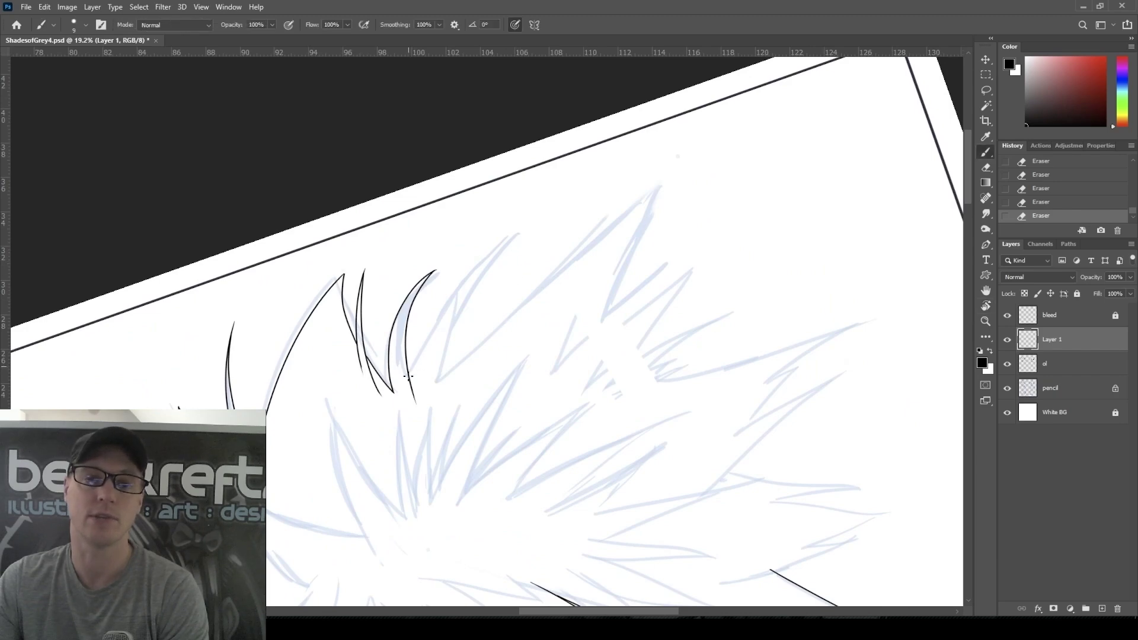
Ink the curved hair spikes and the tall pointed spike along the top of the head over the pencil sketch
drag(409, 373, 522, 231)
drag(440, 384, 521, 232)
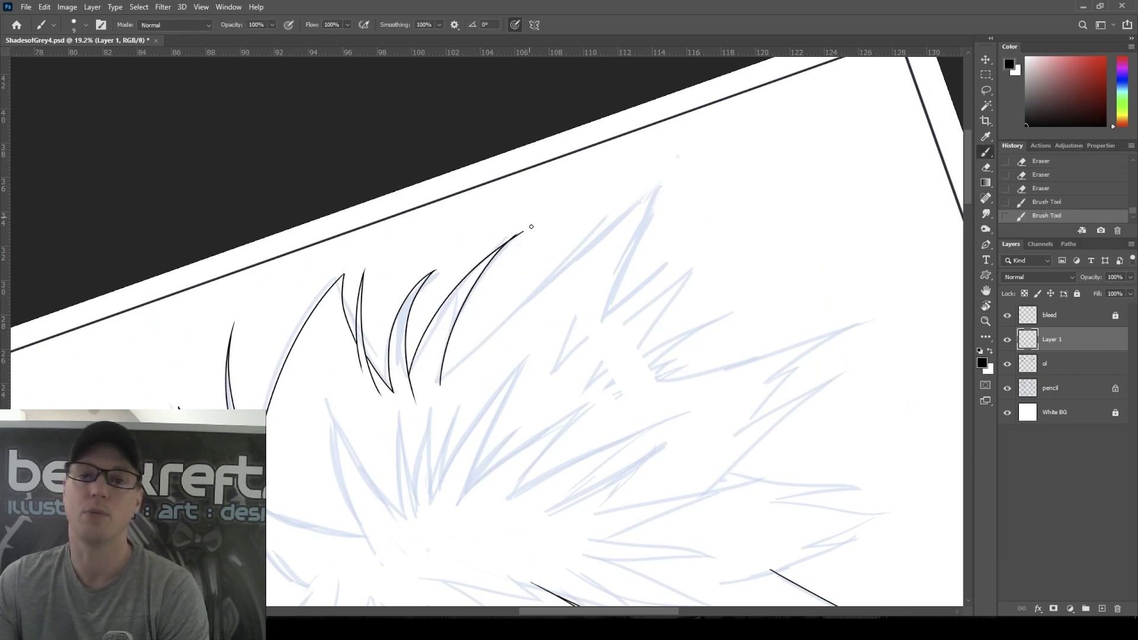
drag(440, 384, 618, 195)
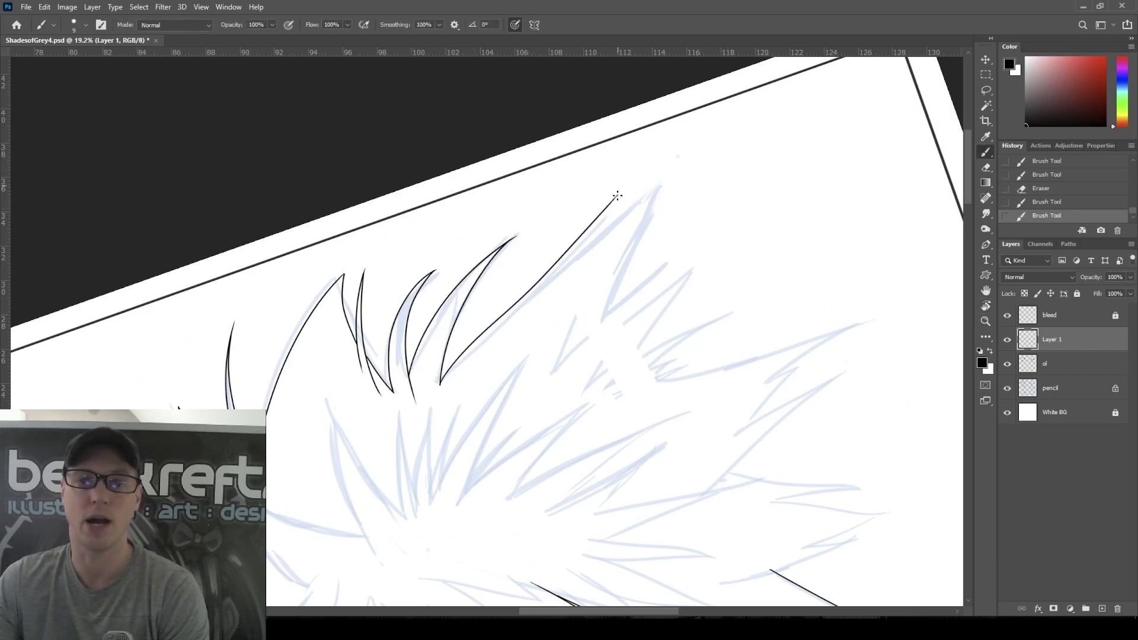
drag(526, 308, 618, 194)
drag(544, 289, 652, 187)
key(ctrl+z)
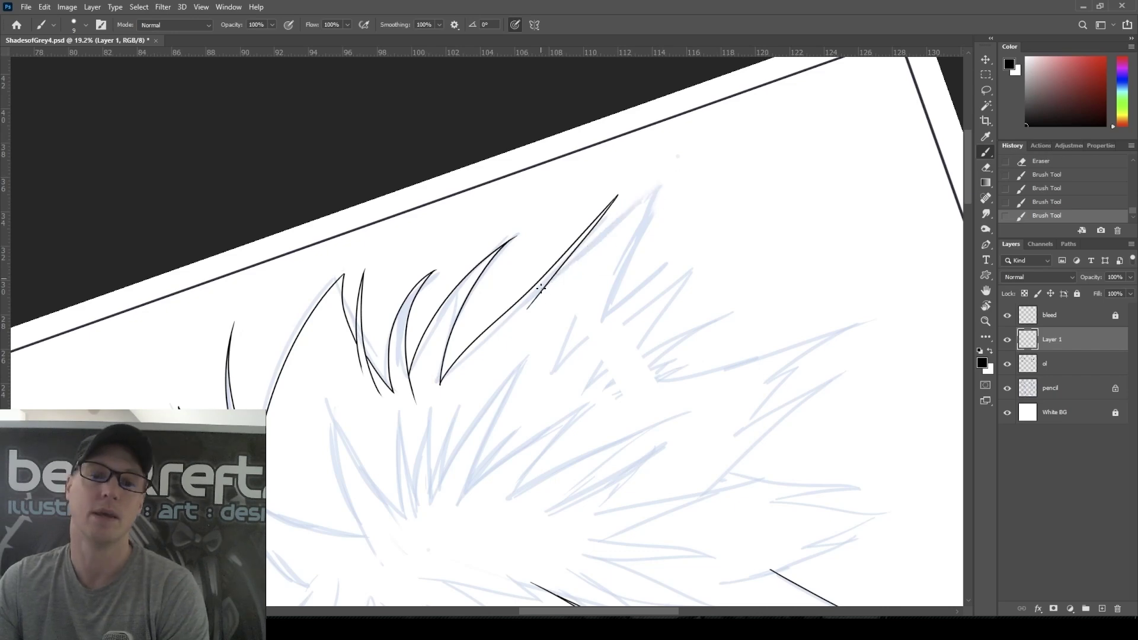
drag(542, 289, 679, 157)
drag(600, 323, 673, 161)
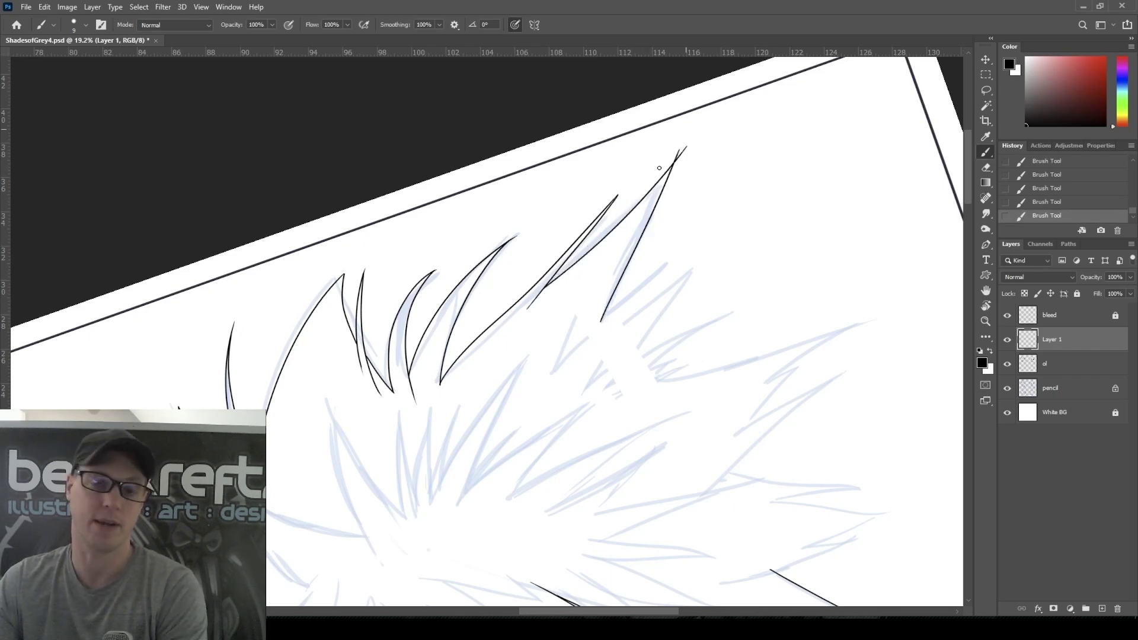
Ink the jagged hair spikes from the tall spike down the side of the head, following the pencil sketch
drag(554, 383, 416, 378)
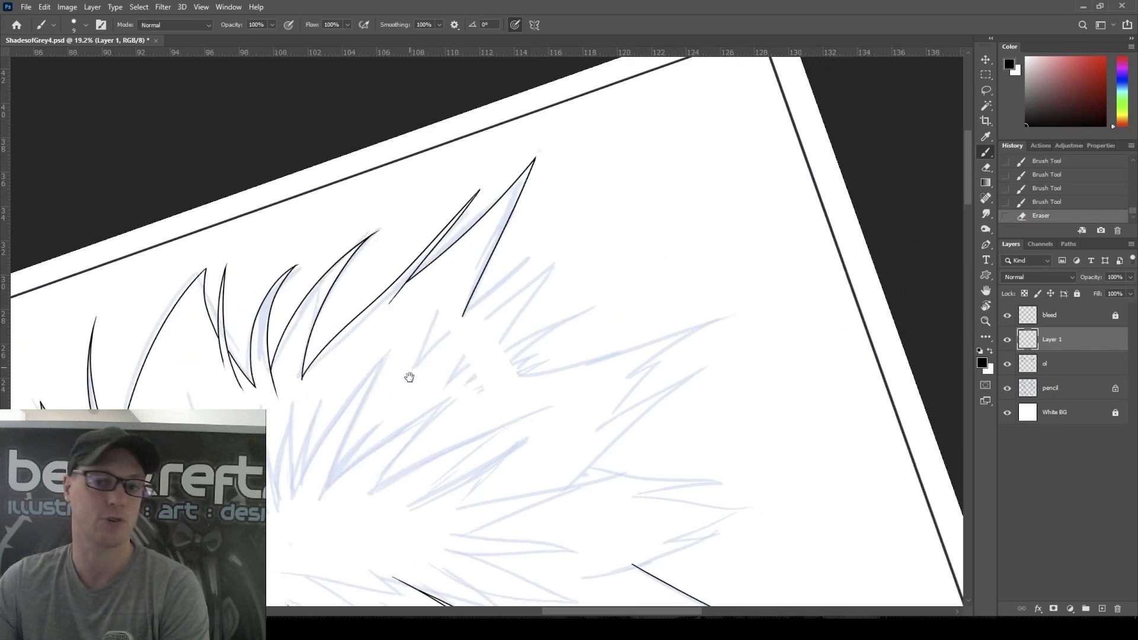
mouse_move(462, 316)
mouse_down()
mouse_move(549, 235)
mouse_move(461, 343)
mouse_move(583, 251)
mouse_move(494, 350)
mouse_move(626, 293)
mouse_move(501, 377)
mouse_move(574, 345)
mouse_move(518, 374)
mouse_move(749, 312)
mouse_move(581, 410)
mouse_up()
mouse_move(625, 379)
mouse_down()
mouse_move(674, 357)
mouse_move(584, 440)
mouse_move(729, 356)
mouse_move(533, 505)
mouse_up()
key(ctrl+z)
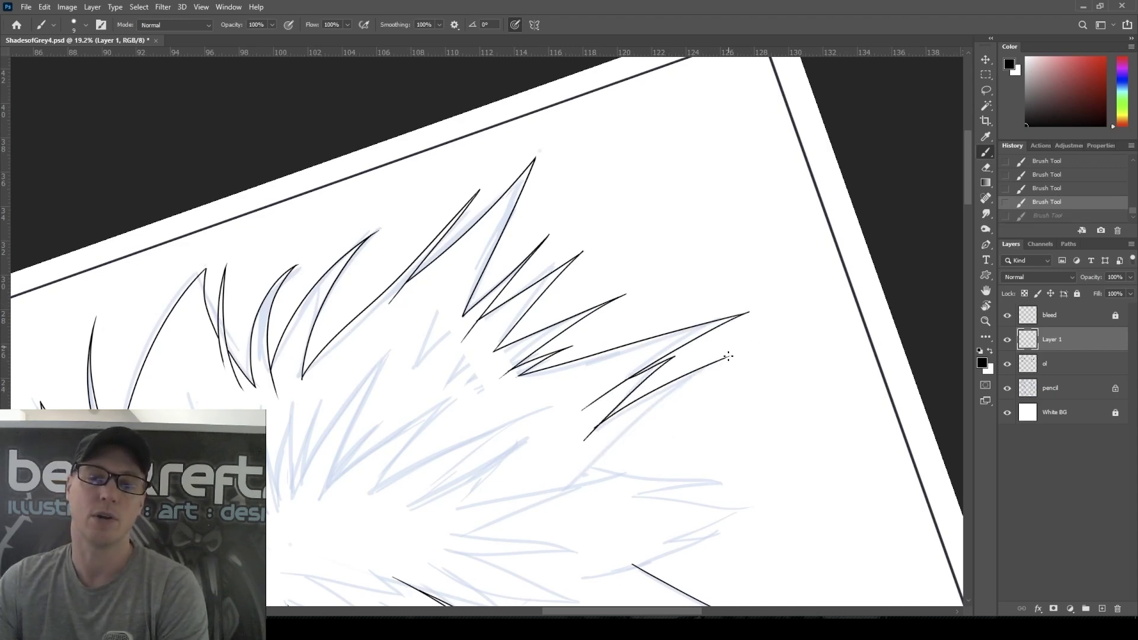
drag(728, 356, 547, 505)
key(ctrl+z)
drag(730, 357, 546, 505)
key(ctrl+z)
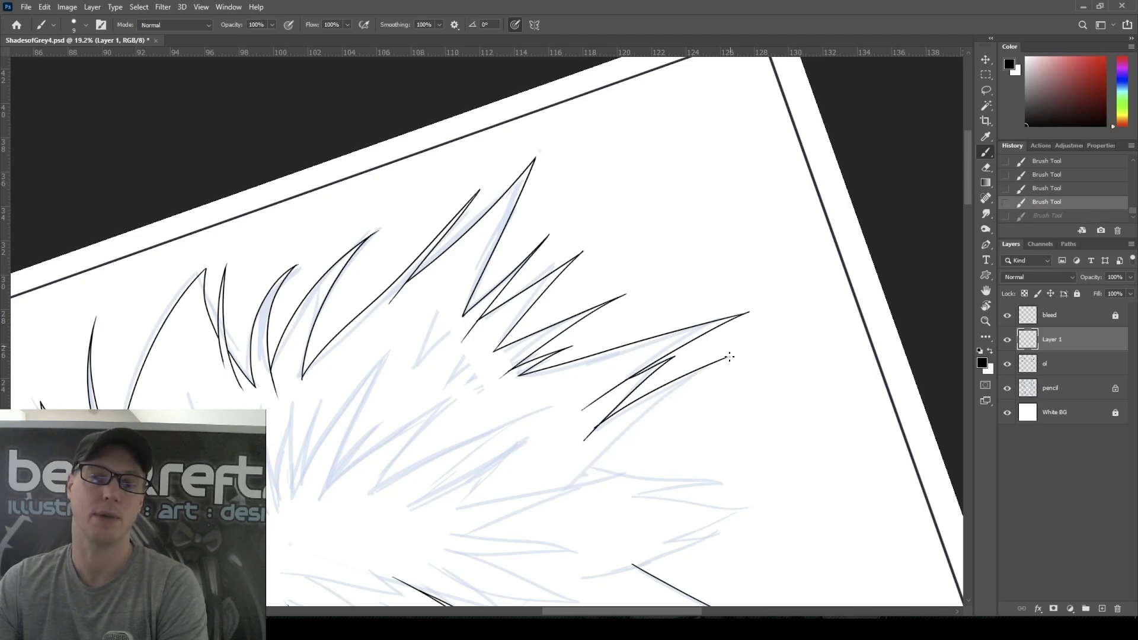
drag(729, 357, 539, 504)
Erase the line overshoots at the tips and bases of the newly inked hair spikes
scroll(549, 385, down, 3)
scroll(548, 386, right, 3)
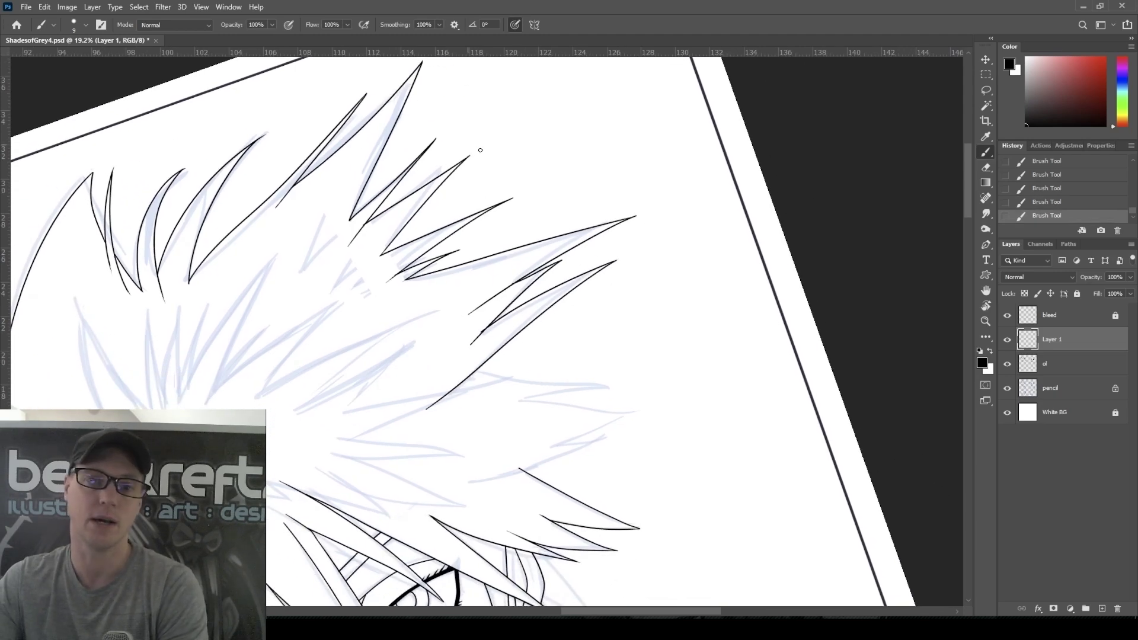
click(470, 156)
click(637, 215)
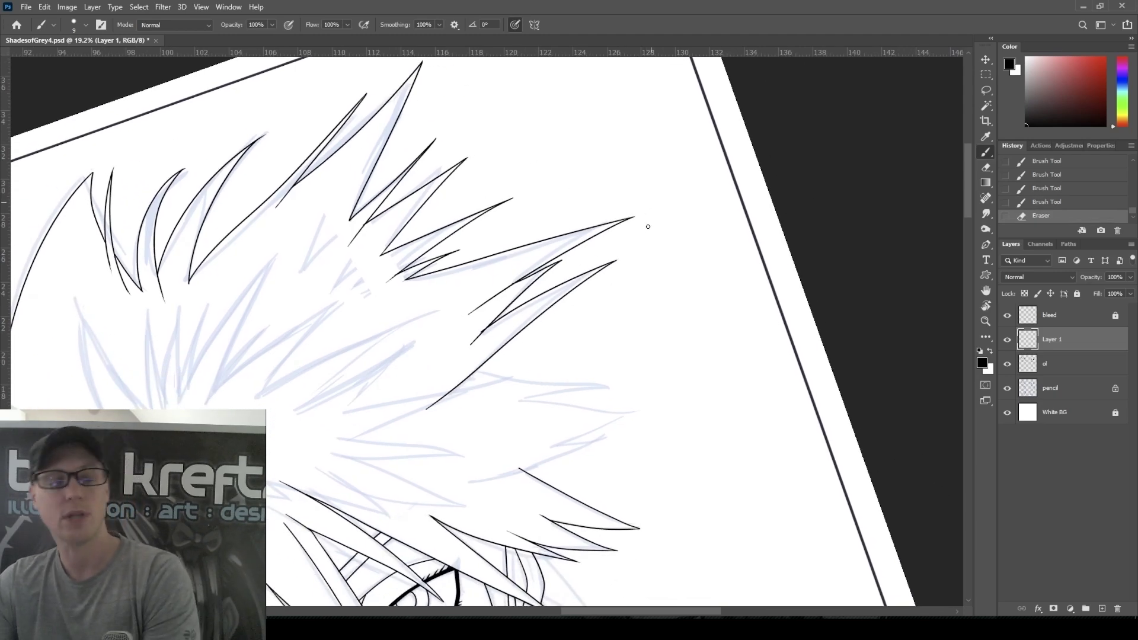
click(648, 226)
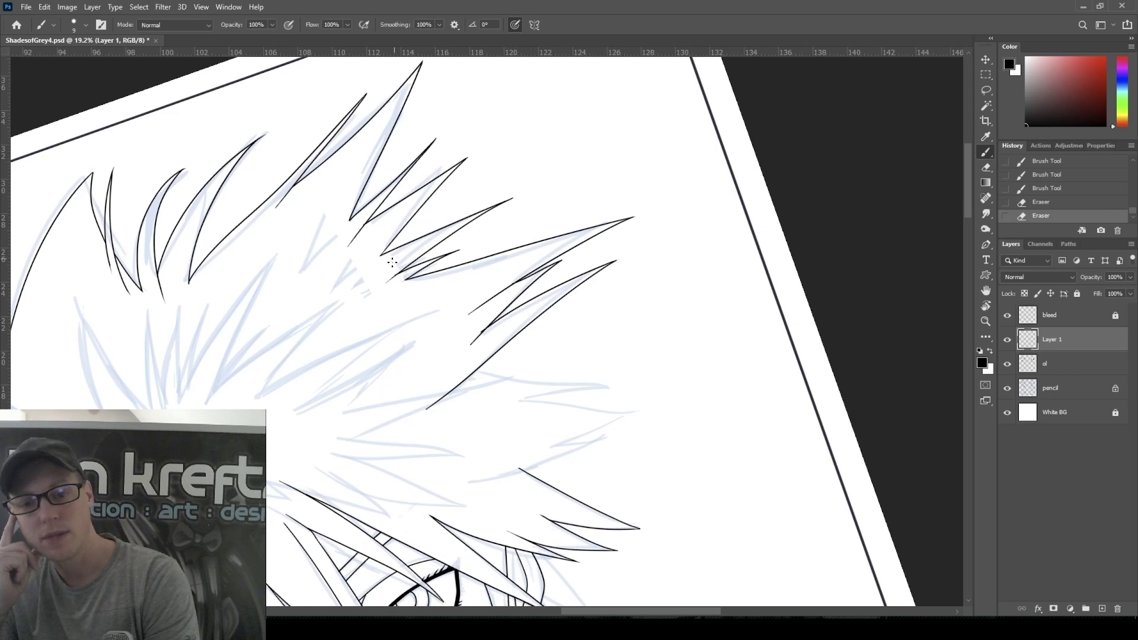
click(362, 223)
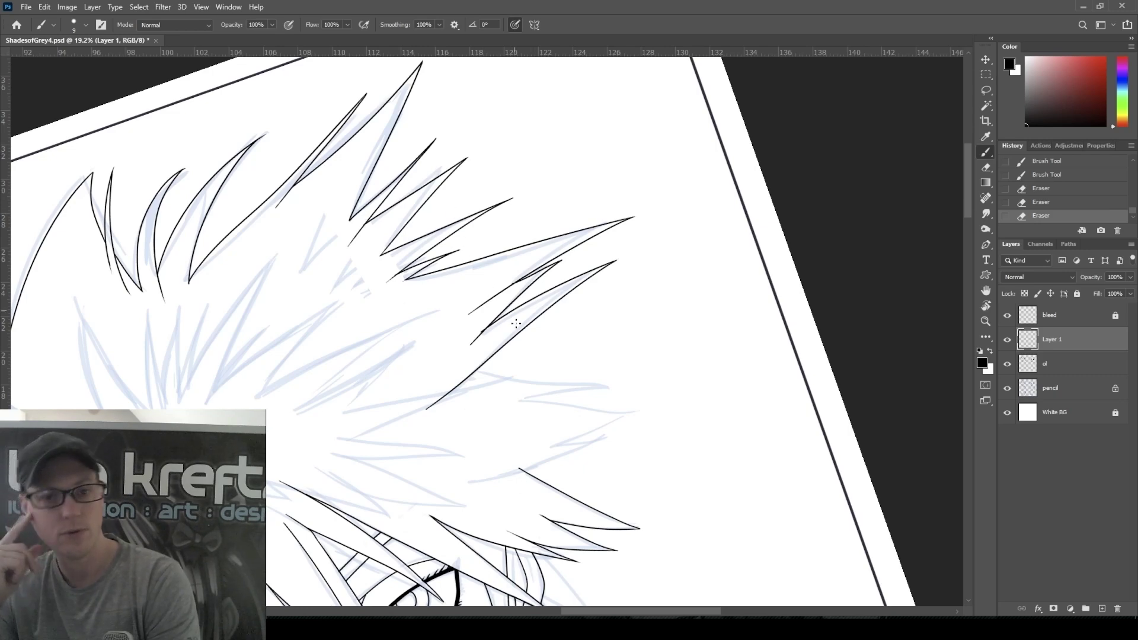
key(r)
click(567, 386)
key(b)
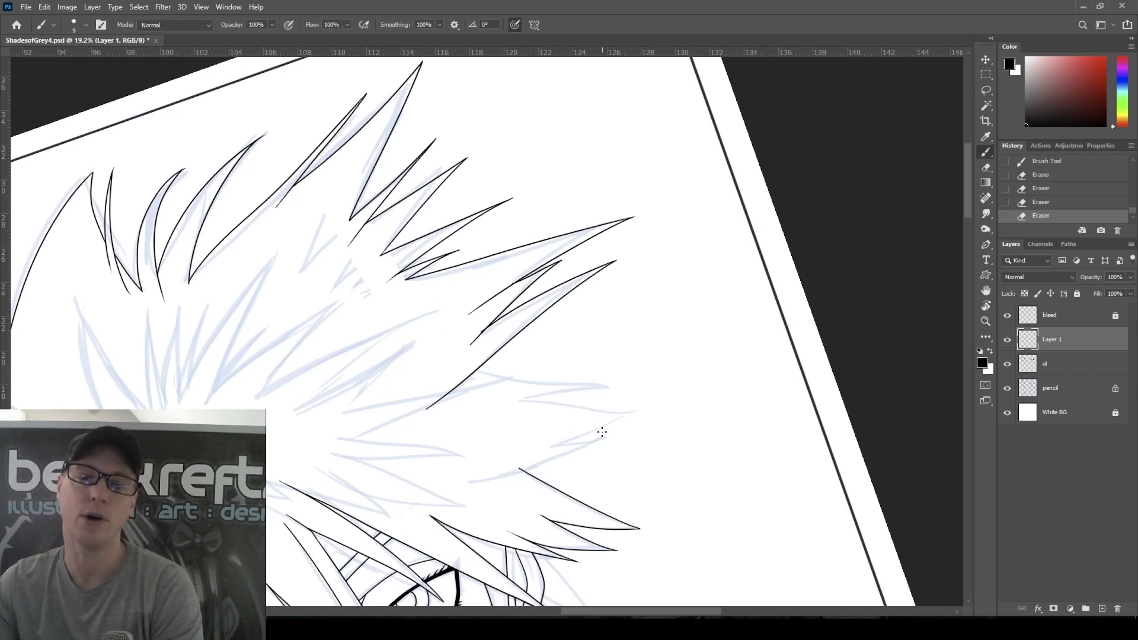
drag(643, 393, 642, 292)
key(ctrl+z)
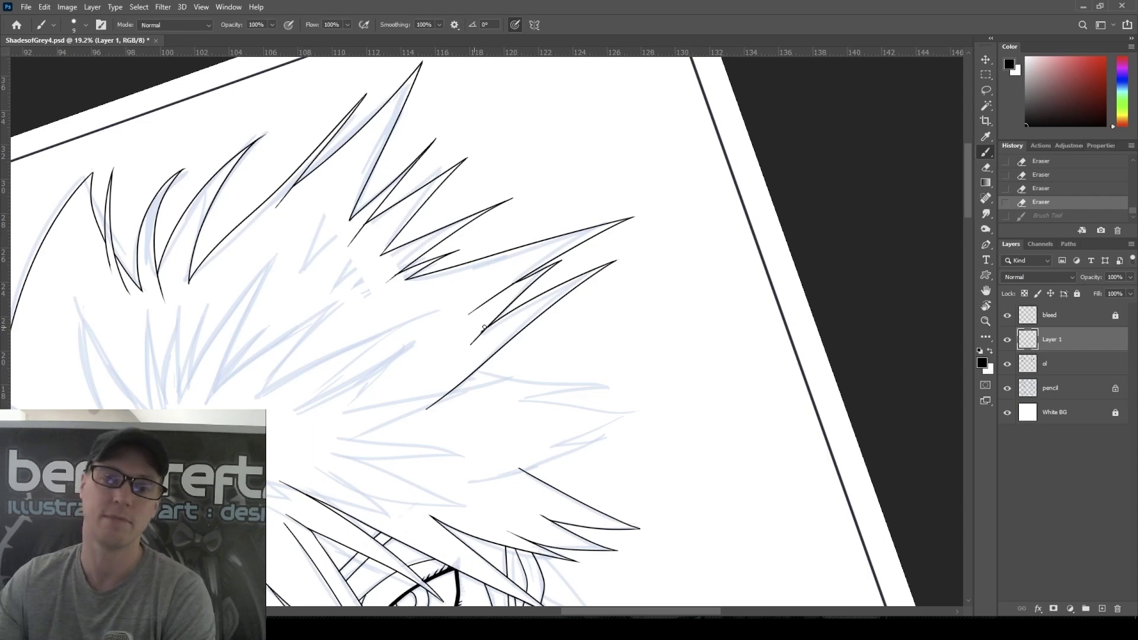
Erase the stray line end at the base of the small spike beside the last long spike
key(e)
key(b)
mouse_move(476, 336)
mouse_down()
mouse_move(470, 344)
mouse_move(483, 331)
mouse_up()
key(e)
key(b)
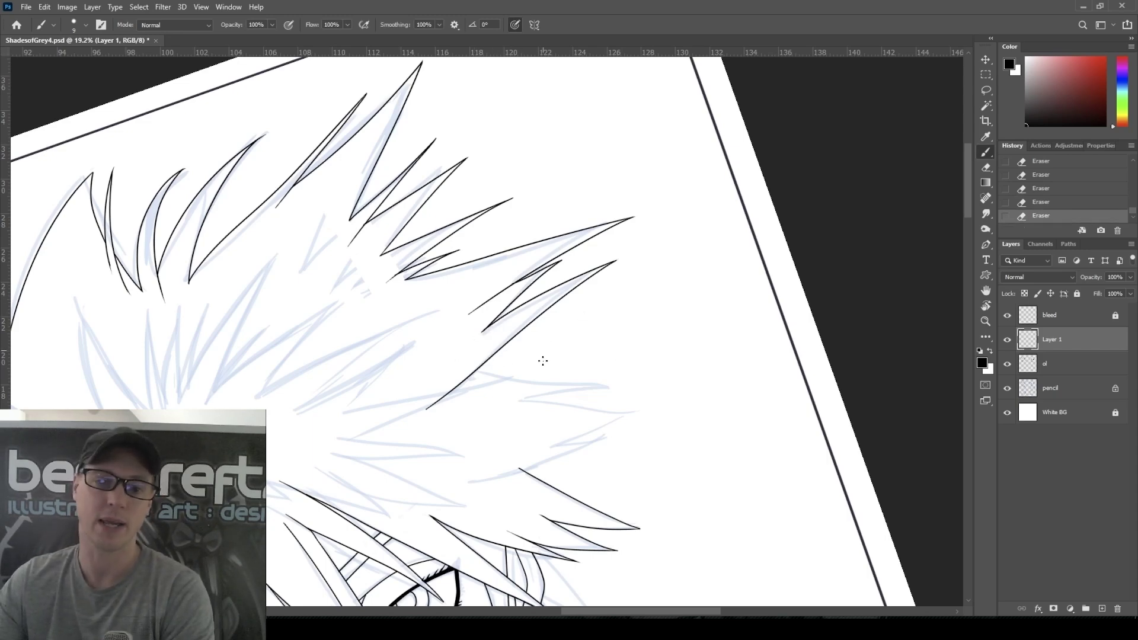
Rotate the canvas and ink the two curved hair spikes between the long side spike and the spikes above the ear
key(r)
drag(627, 370, 562, 262)
key(b)
drag(545, 429, 309, 381)
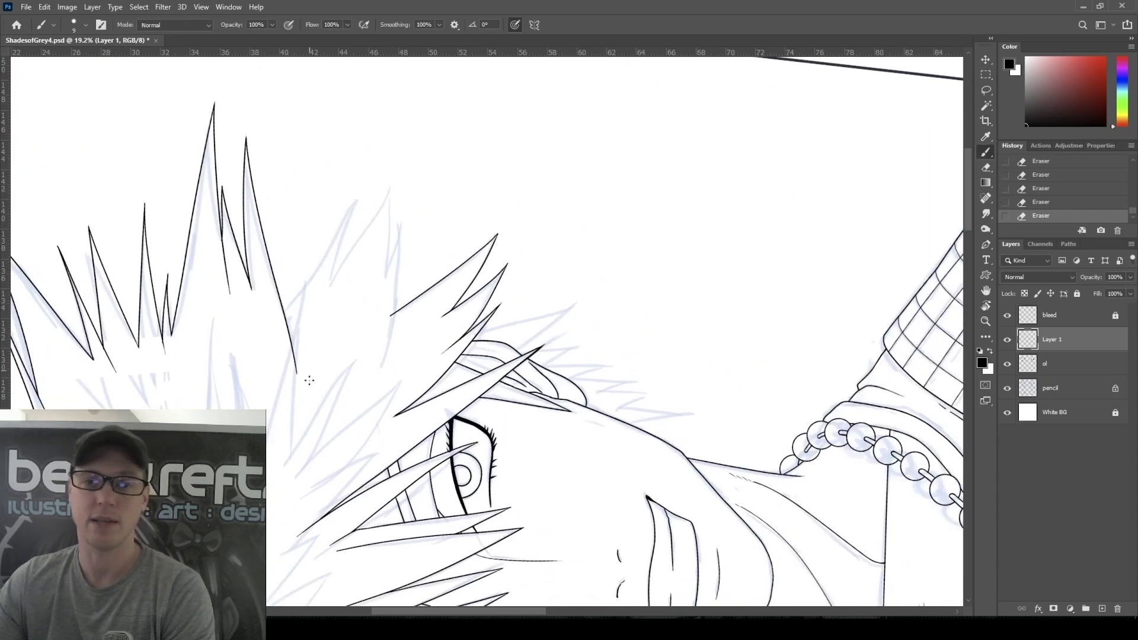
drag(285, 312, 362, 193)
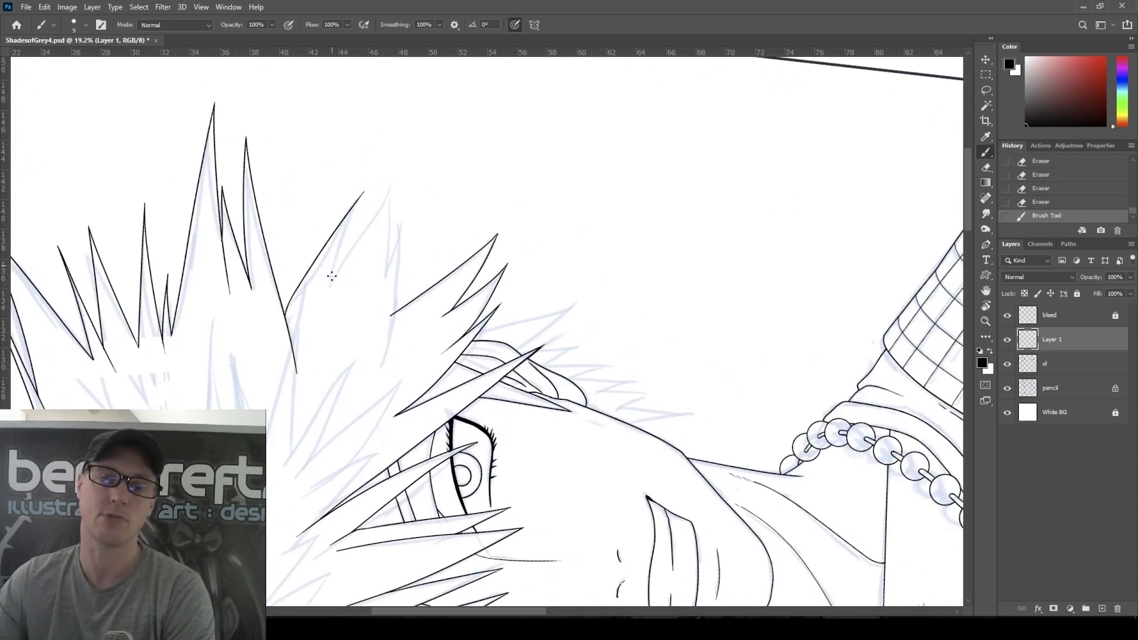
drag(329, 288, 362, 191)
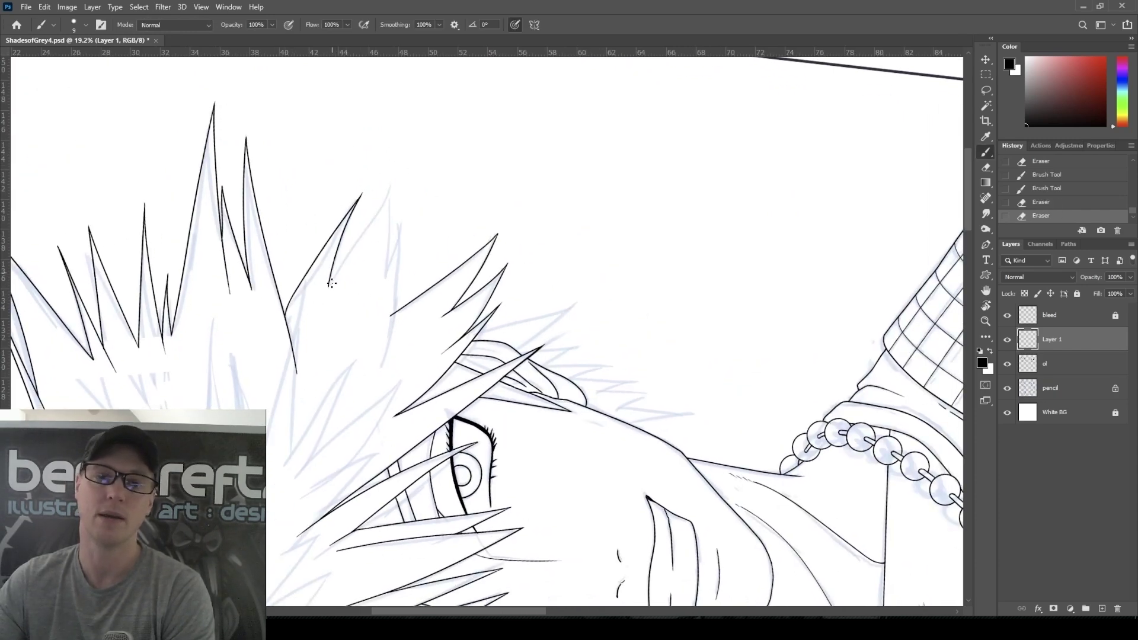
drag(322, 304, 408, 170)
drag(386, 269, 408, 170)
drag(363, 384, 361, 393)
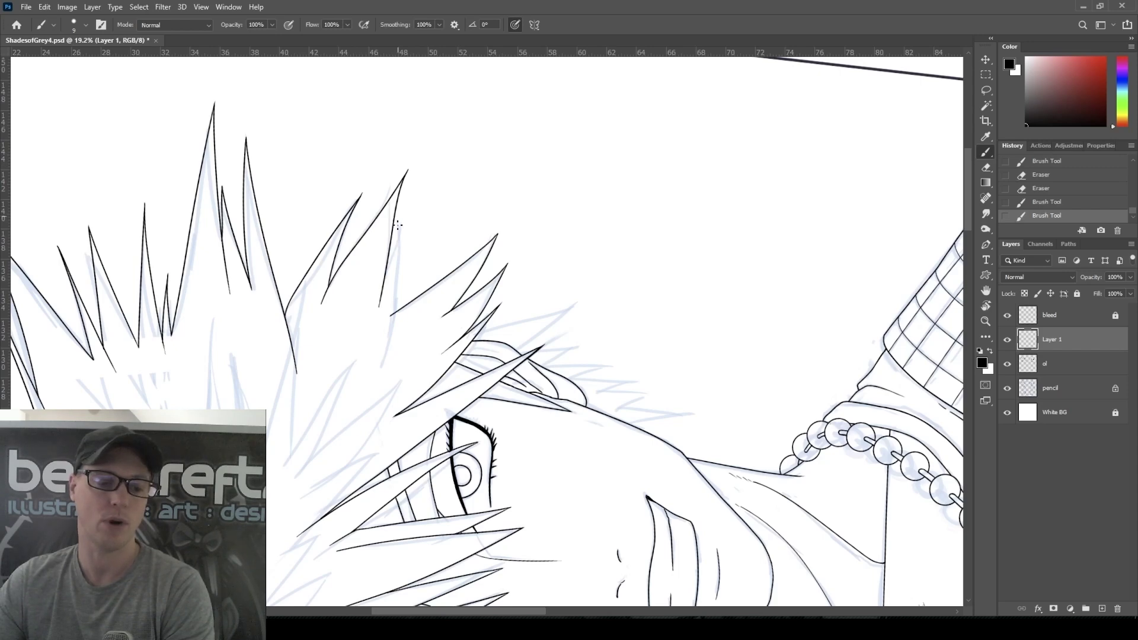
Ink the narrow inner spike with its edge running down into the hair, and trim the overshooting line ends around it
drag(398, 219, 382, 293)
key(ctrl+z)
mouse_move(398, 219)
mouse_down()
mouse_move(366, 360)
mouse_move(377, 382)
mouse_up()
key(ctrl+z)
key(ctrl+z)
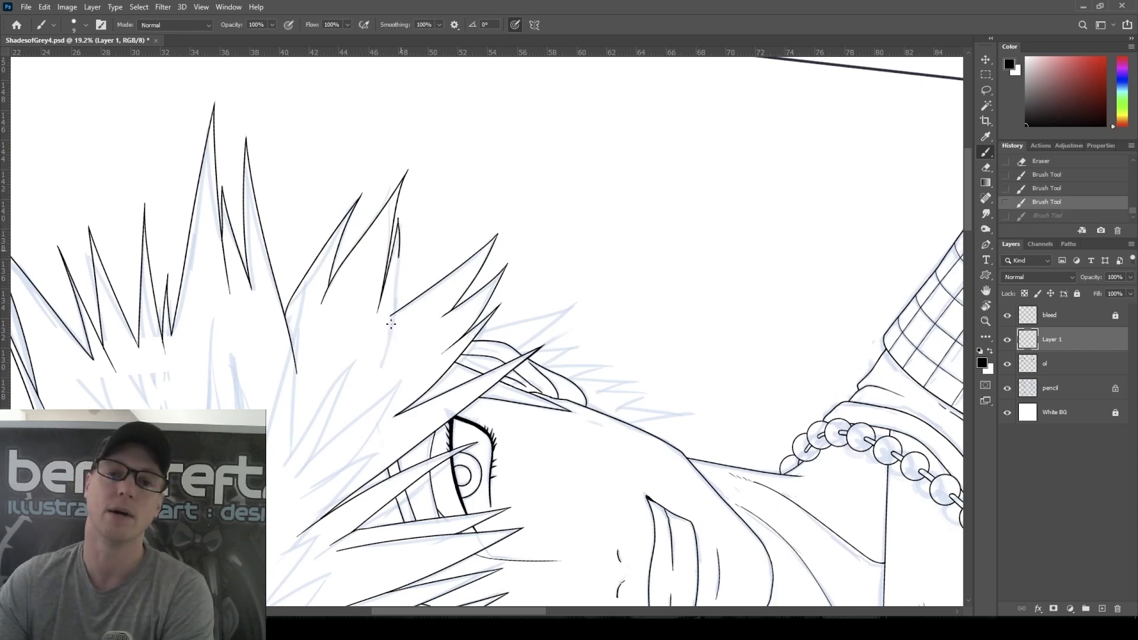
drag(398, 218, 372, 373)
drag(325, 304, 320, 313)
drag(323, 302, 316, 327)
key(ctrl+z)
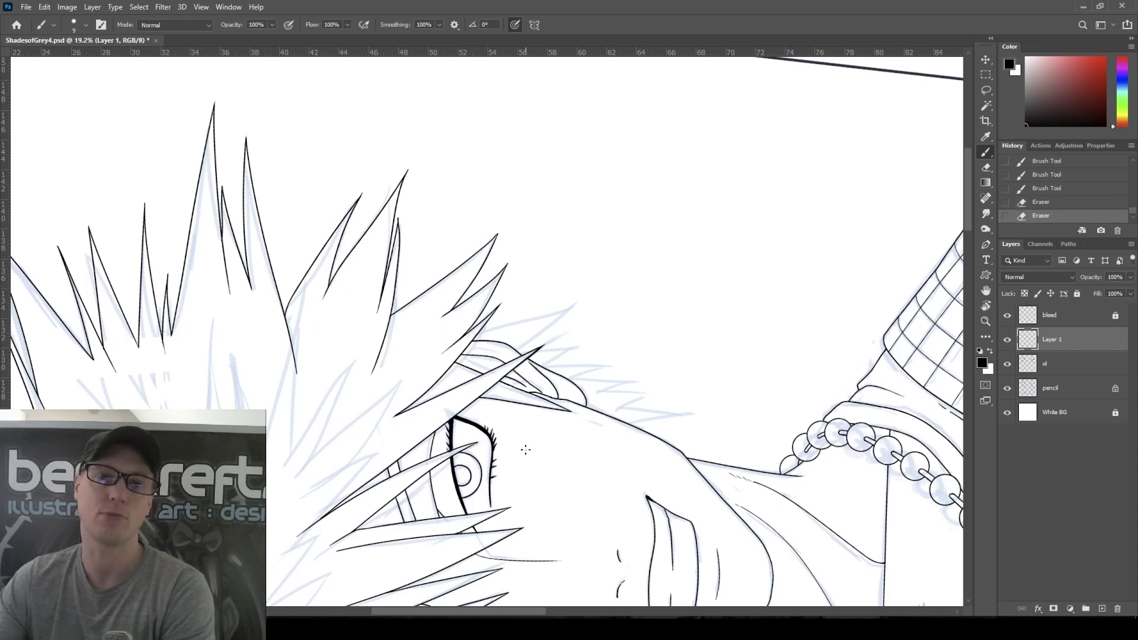
Add a new layer above Layer 1 and ink the larger hair spikes behind the ear on it
click(1101, 608)
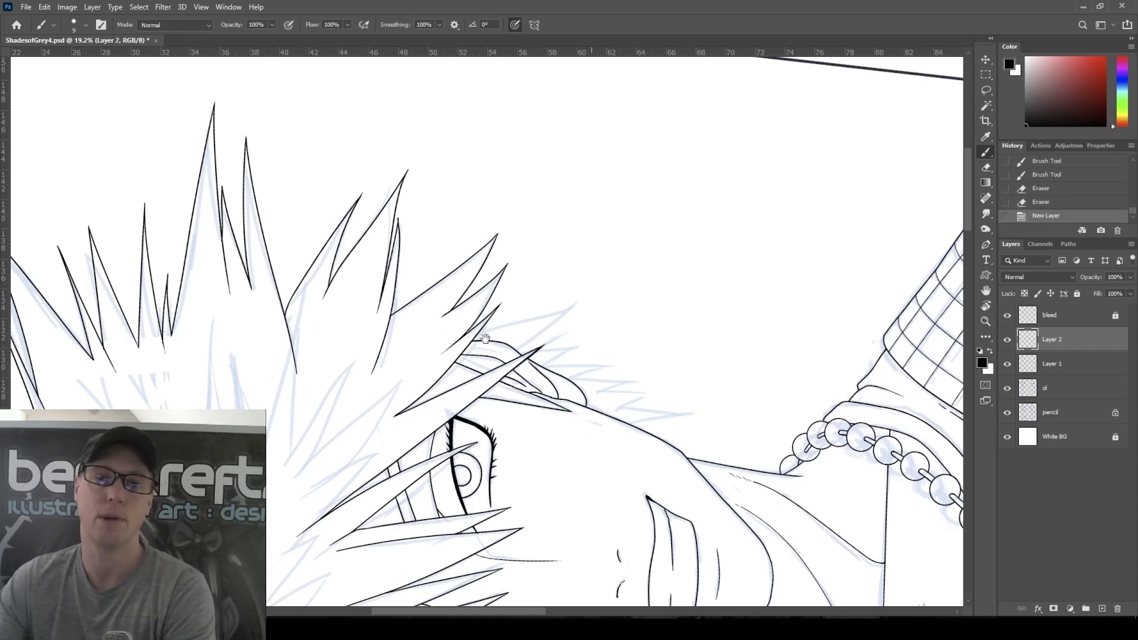
mouse_move(515, 360)
mouse_down()
mouse_move(460, 291)
mouse_move(531, 225)
mouse_move(455, 280)
mouse_move(548, 261)
mouse_up()
key(ctrl+z)
mouse_move(457, 282)
mouse_down()
mouse_move(557, 276)
mouse_move(485, 296)
mouse_move(463, 287)
mouse_move(483, 277)
mouse_up()
drag(557, 276, 553, 277)
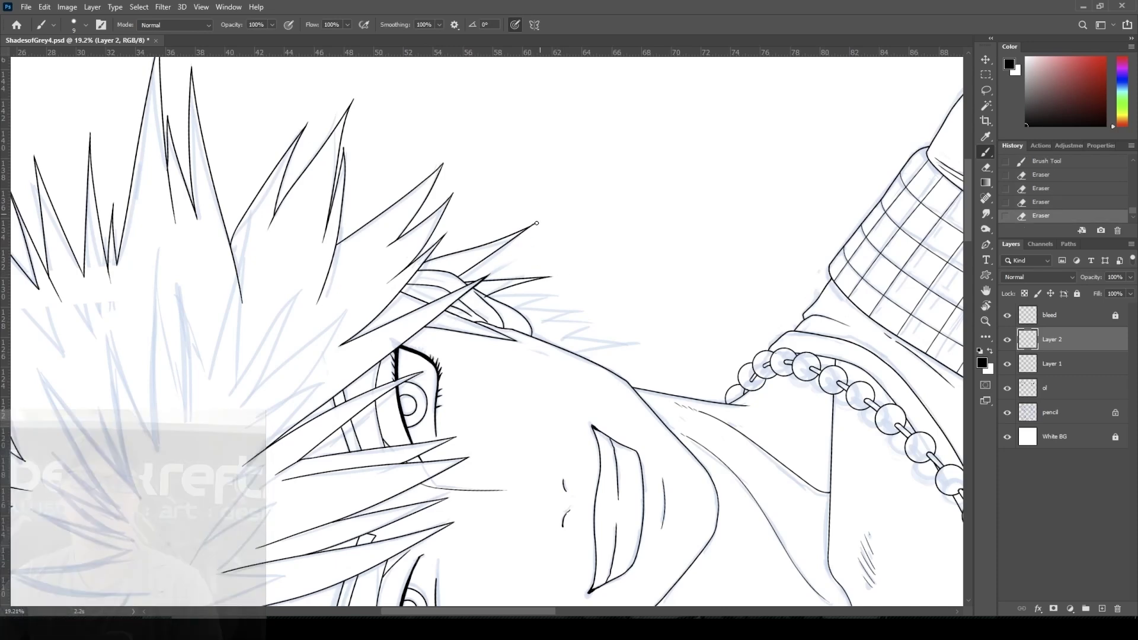
Ink the row of small hair spikes running from behind the ear down toward the neck
mouse_move(489, 294)
mouse_down()
mouse_move(602, 316)
mouse_move(529, 326)
mouse_move(615, 330)
mouse_move(561, 335)
mouse_move(645, 345)
mouse_up()
key(ctrl+z)
mouse_move(566, 354)
mouse_down()
mouse_move(735, 337)
mouse_move(642, 345)
mouse_move(681, 346)
mouse_move(655, 346)
mouse_up()
Trim the overlapping ends and tips of the small hair spikes behind the ear
key(ctrl+plus)
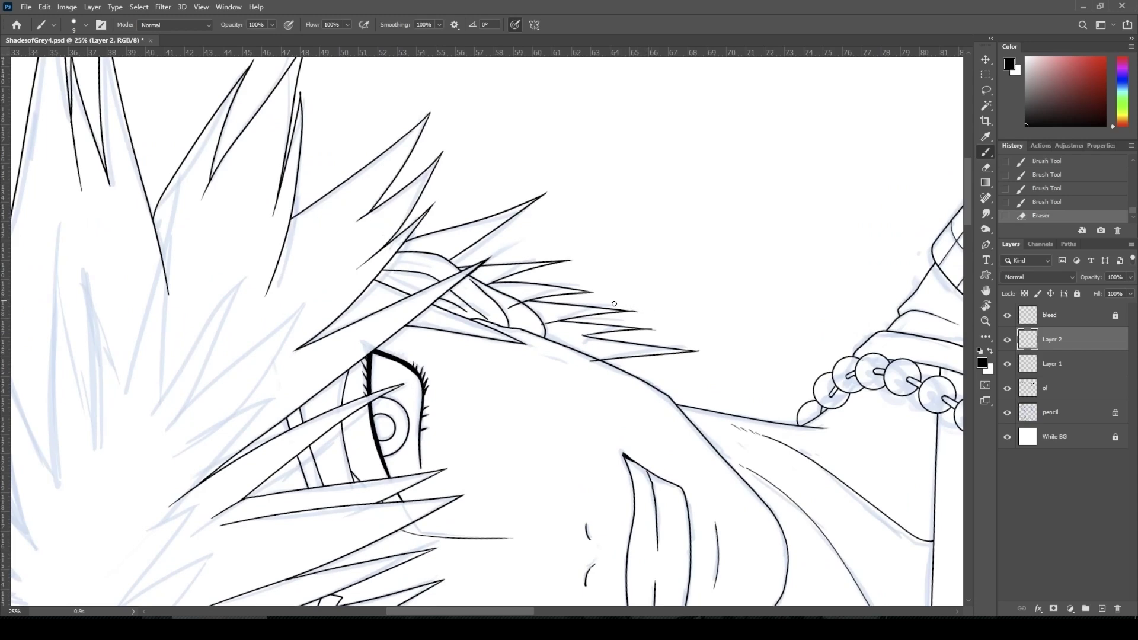
mouse_move(614, 303)
mouse_down()
mouse_move(668, 325)
mouse_move(651, 331)
mouse_move(692, 352)
mouse_up()
key(ctrl+z)
drag(599, 364, 586, 361)
mouse_move(544, 326)
mouse_down()
mouse_move(508, 309)
mouse_move(542, 327)
mouse_up()
Clean up and redraw the ear and jaw lines near the hair spikes on the ol layer
click(1060, 394)
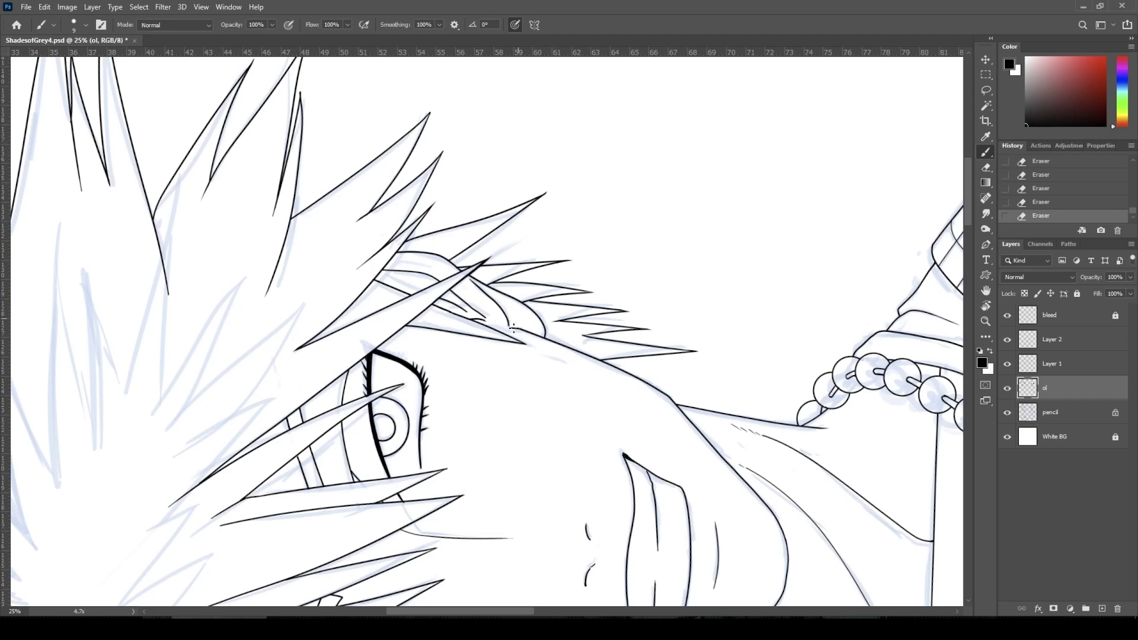
mouse_move(513, 327)
mouse_down()
mouse_move(477, 318)
mouse_move(544, 335)
mouse_up()
key(ctrl+z)
key(ctrl+plus)
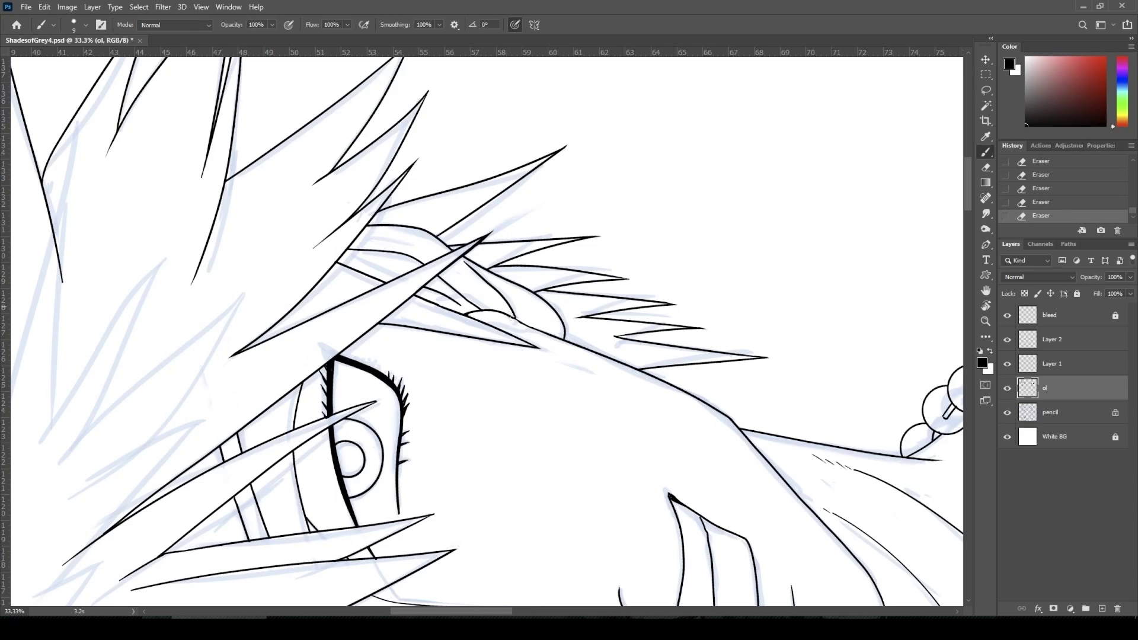
key(ctrl+z)
key(ctrl+z)
key(ctrl+z)
key(ctrl+plus)
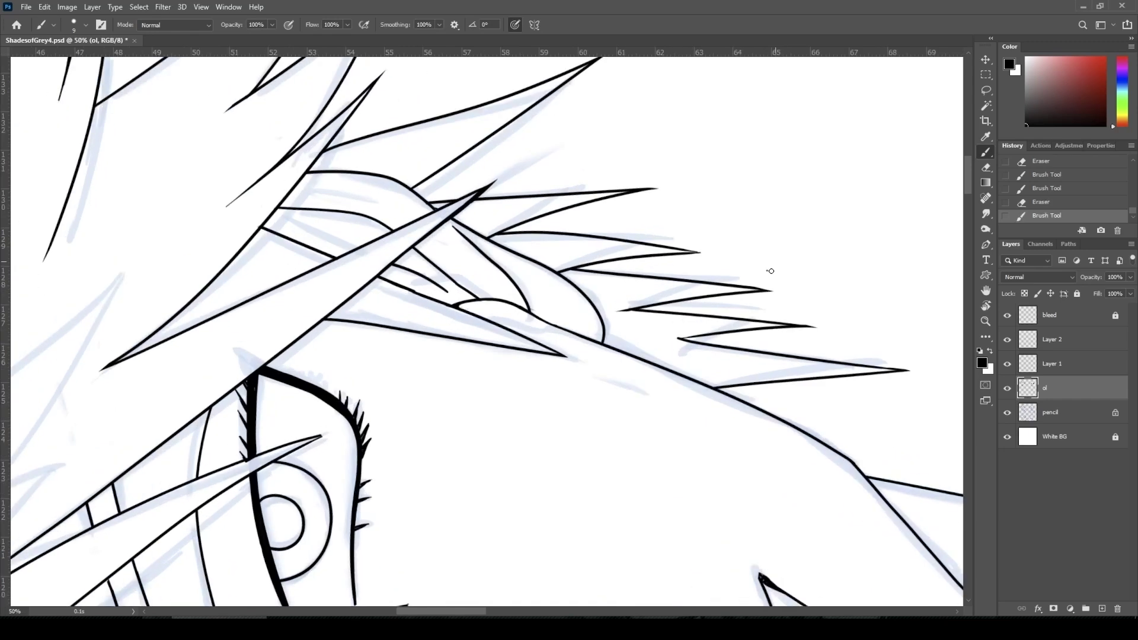
Clean up the tips and bases of the small hair spikes behind the ear on Layer 2
drag(680, 250, 698, 255)
drag(809, 324, 834, 320)
click(1063, 348)
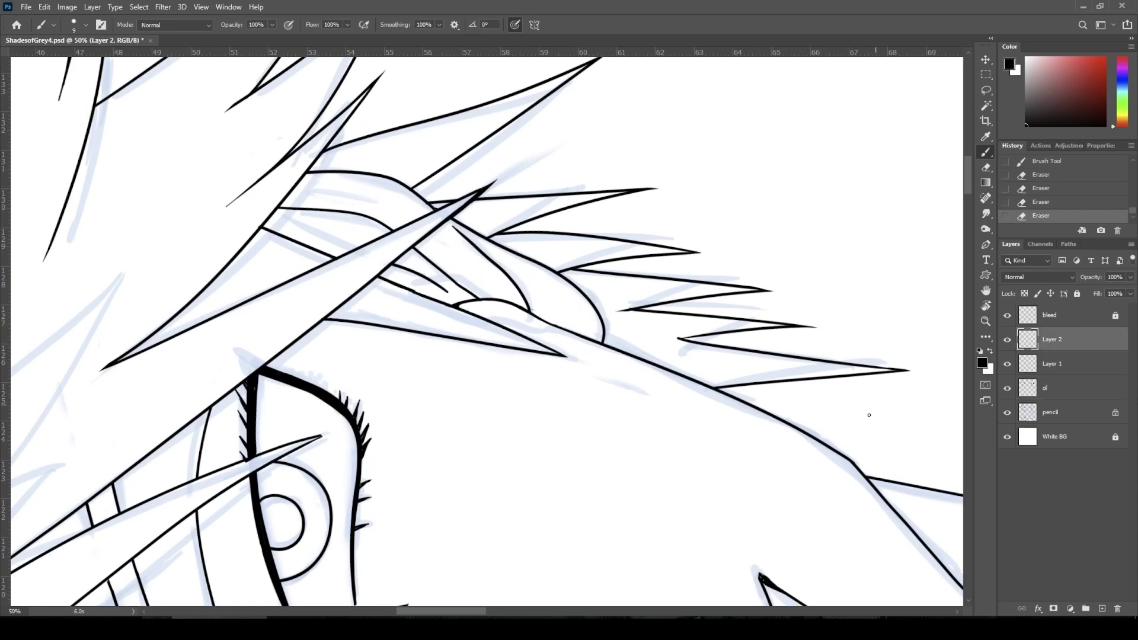
click(897, 369)
drag(540, 302, 545, 305)
Rotate the drawing so the face is nearly upright and review the inked hair and face at different zoom levels
key(ctrl+minus)
key(ctrl+minus)
key(ctrl+minus)
key(ctrl+minus)
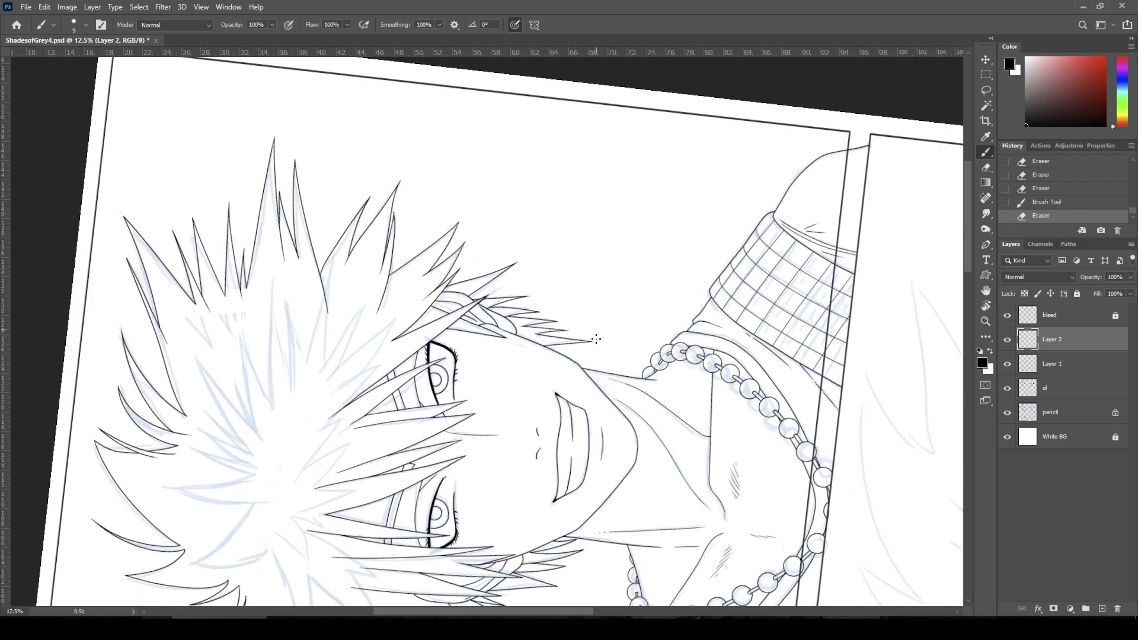
key(r)
drag(628, 385, 435, 417)
scroll(595, 351, up, 3)
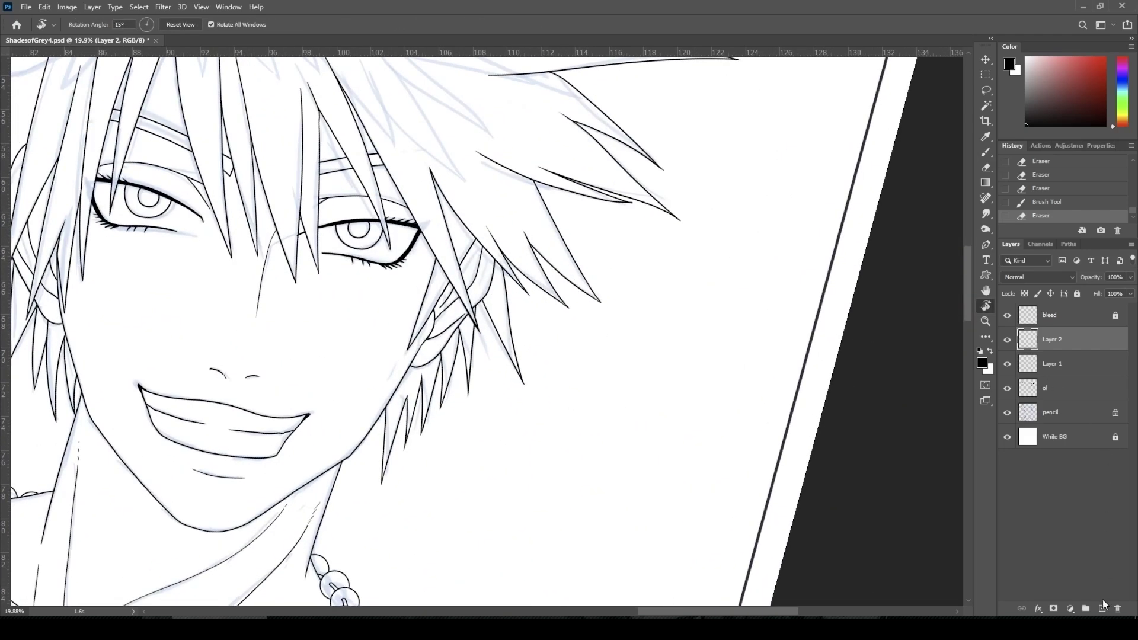
key(ctrl+minus)
key(ctrl+minus)
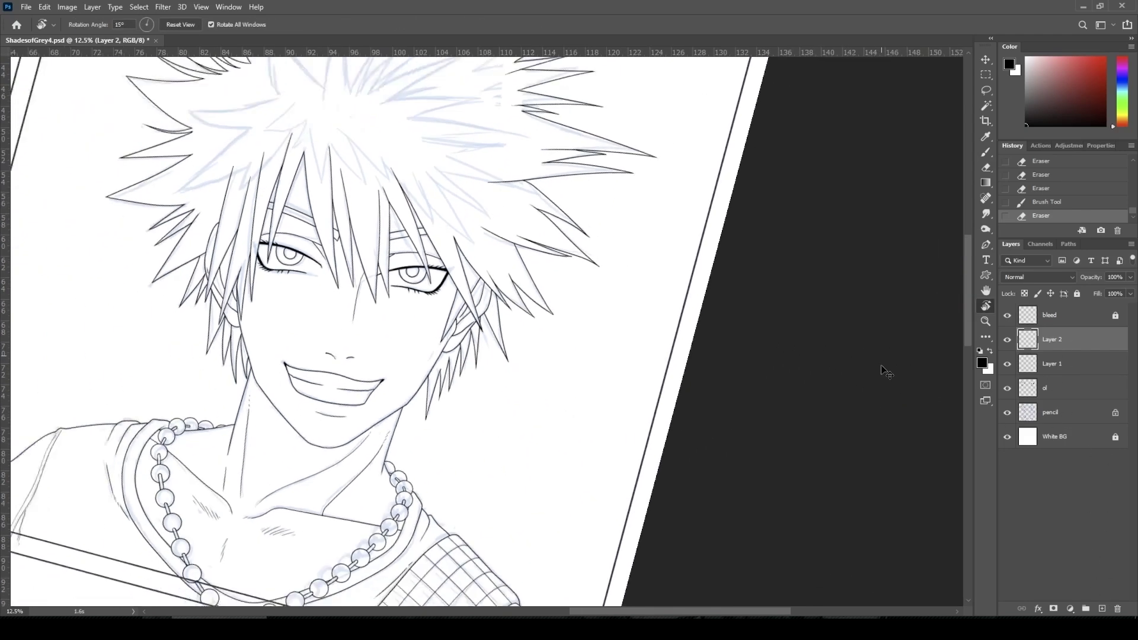
key(ctrl+minus)
key(ctrl+plus)
key(ctrl+plus)
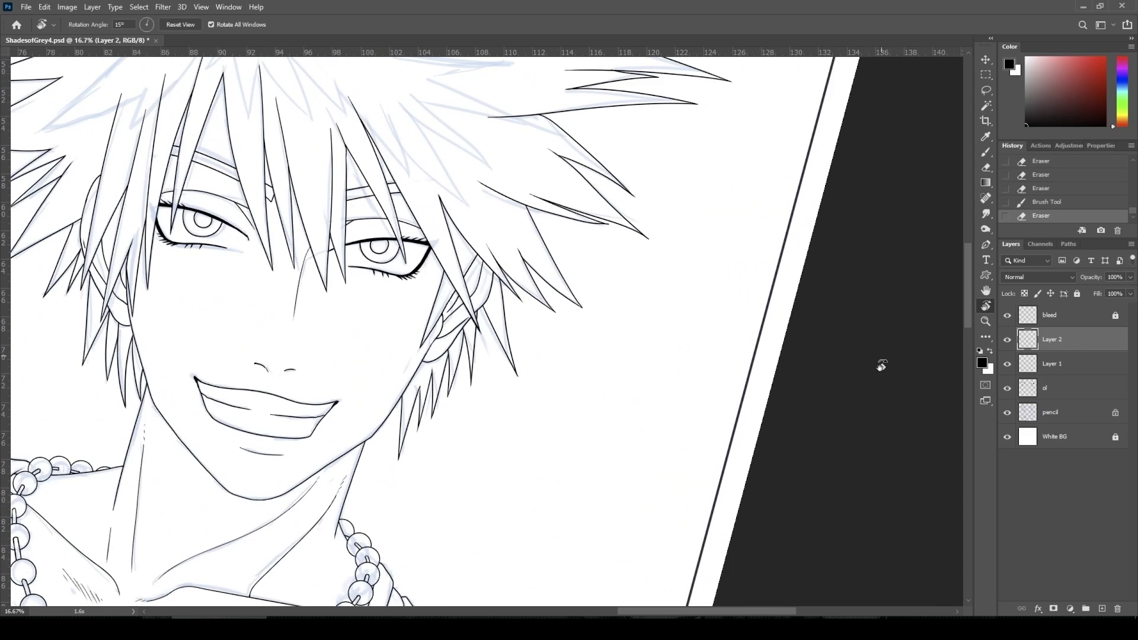
Merge Layer 2 and Layer 1 down into the ol layer, then add a new empty layer above it
key(ctrl+e)
key(ctrl+e)
key(ctrl+shift+alt+n)
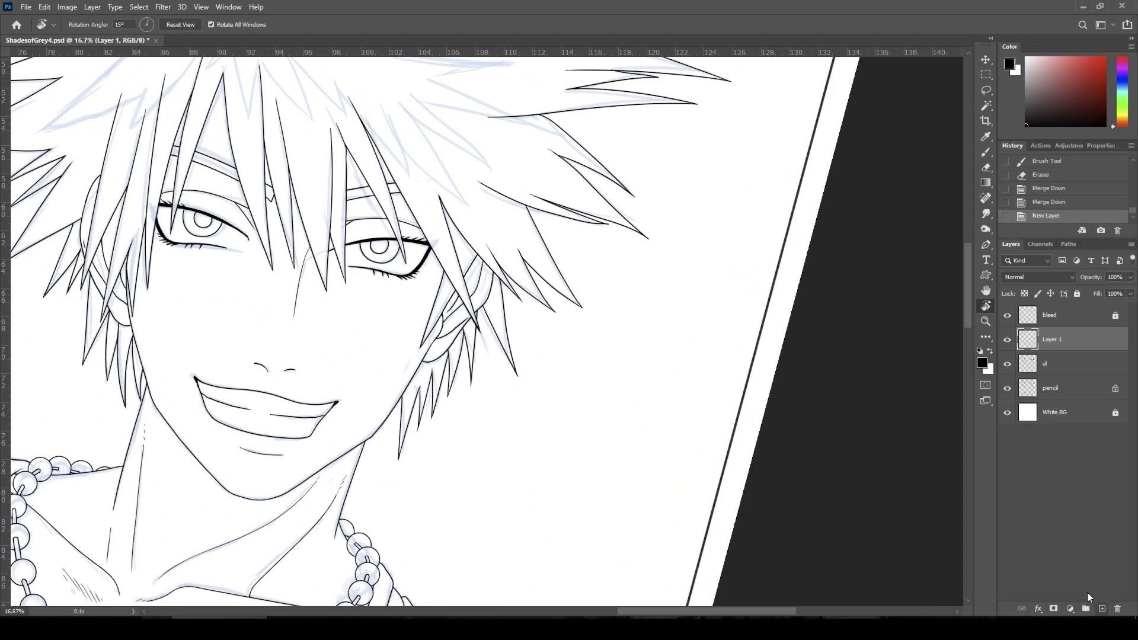
Ink a pointed hair strand in front of the ear on the new layer and erase its overlap with the neighbouring hair
key(b)
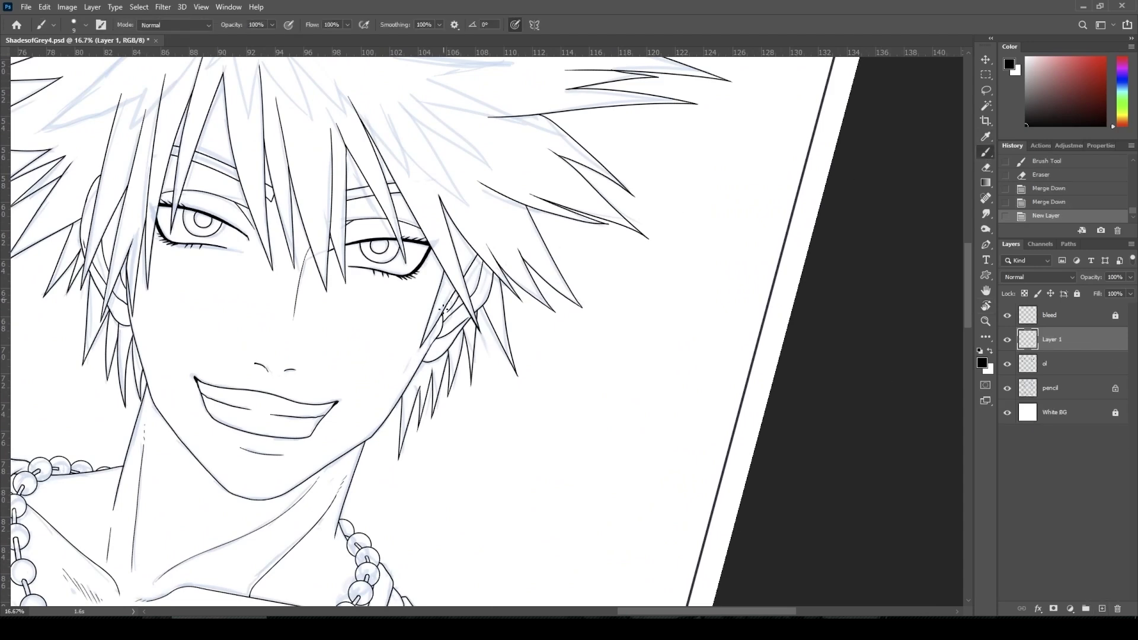
drag(414, 373, 423, 362)
drag(420, 363, 457, 279)
key(ctrl+z)
key(ctrl+shift+z)
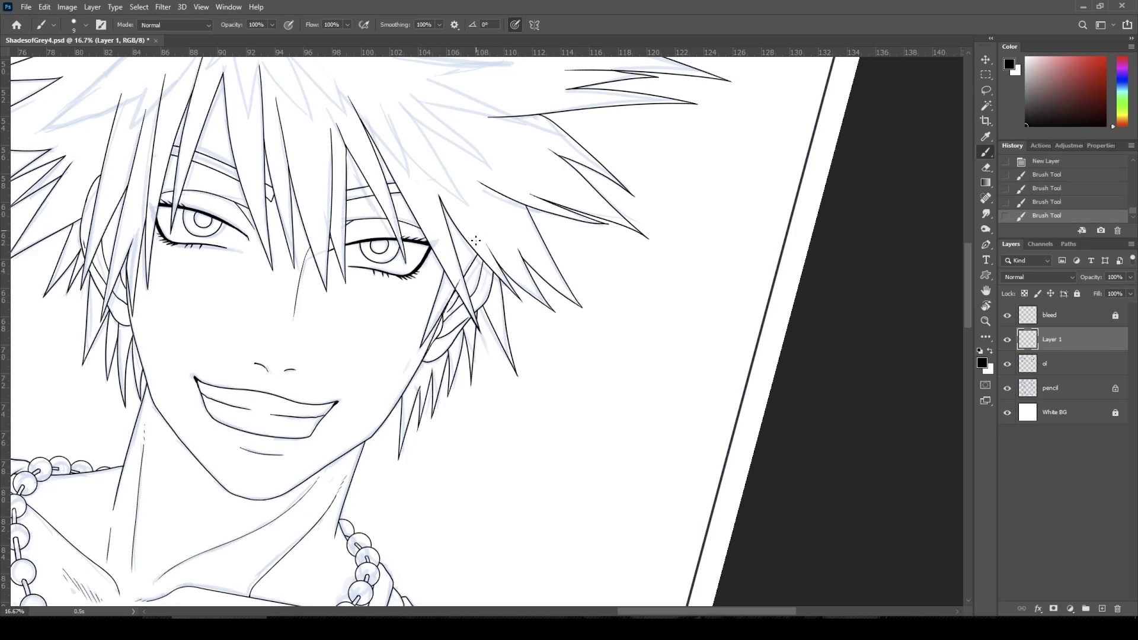
key(ctrl+plus)
drag(434, 270, 445, 256)
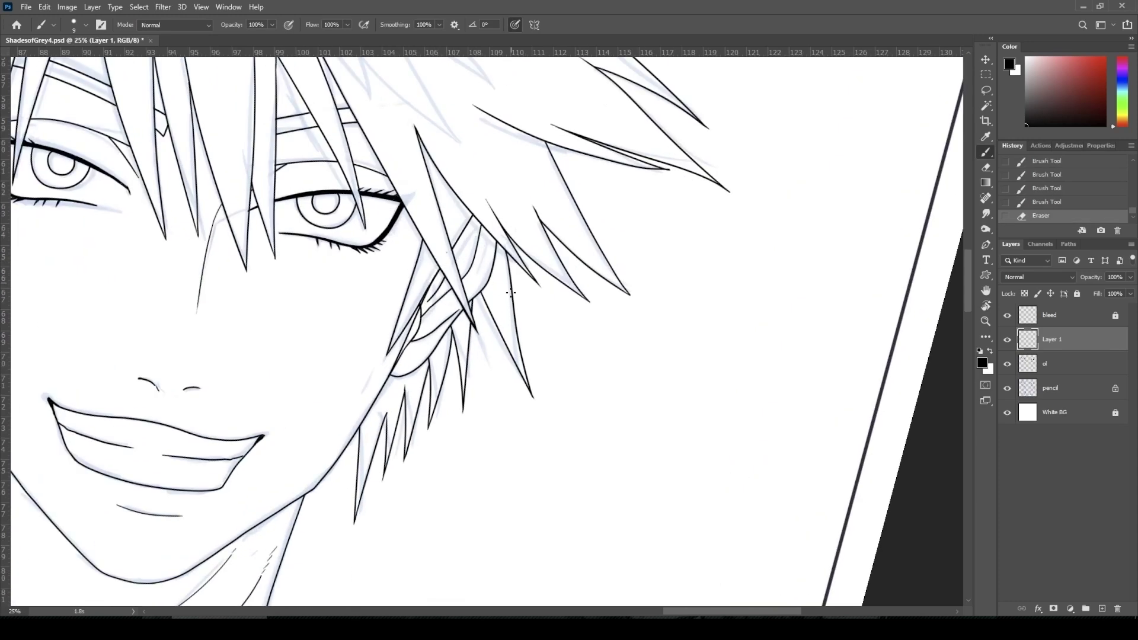
On the ol layer, clean up and touch up the ear lines crossed by the front hair strand
key(alt+bracketleft)
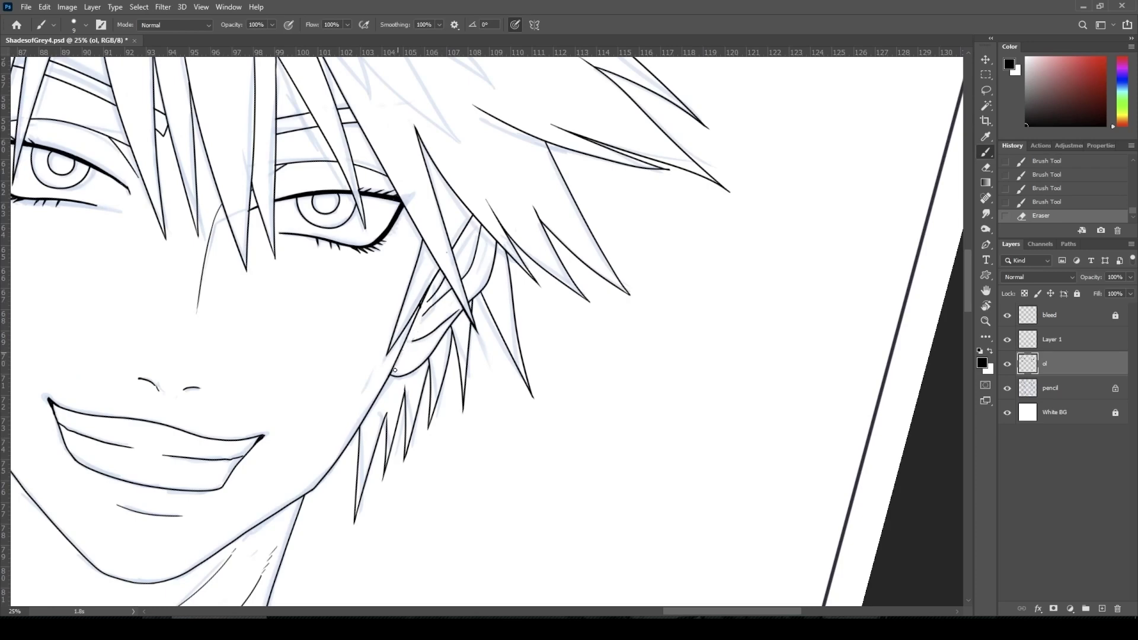
mouse_move(399, 366)
mouse_down()
mouse_move(417, 334)
mouse_move(407, 338)
mouse_move(414, 283)
mouse_move(404, 300)
mouse_move(419, 263)
mouse_move(385, 328)
mouse_move(411, 288)
mouse_move(442, 275)
mouse_up()
key(ctrl+plus)
key(ctrl+z)
key(ctrl+z)
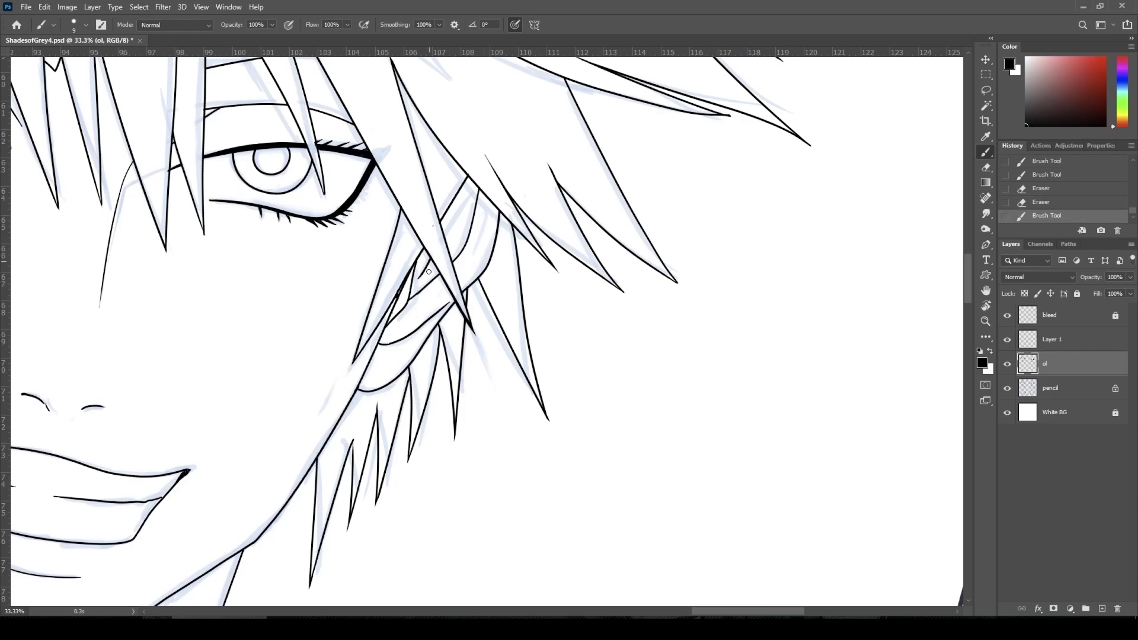
Merge Layer 1 down into the ol layer and add a new empty layer above it
key(ctrl+minus)
key(ctrl+minus)
key(ctrl+minus)
key(ctrl+minus)
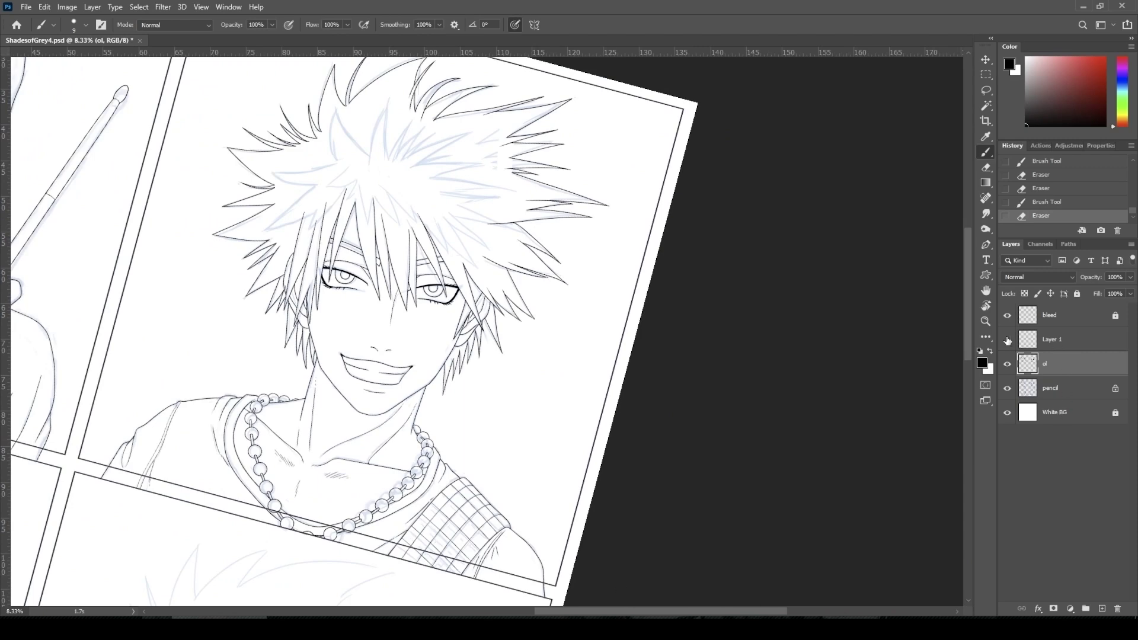
click(1064, 341)
key(ctrl+e)
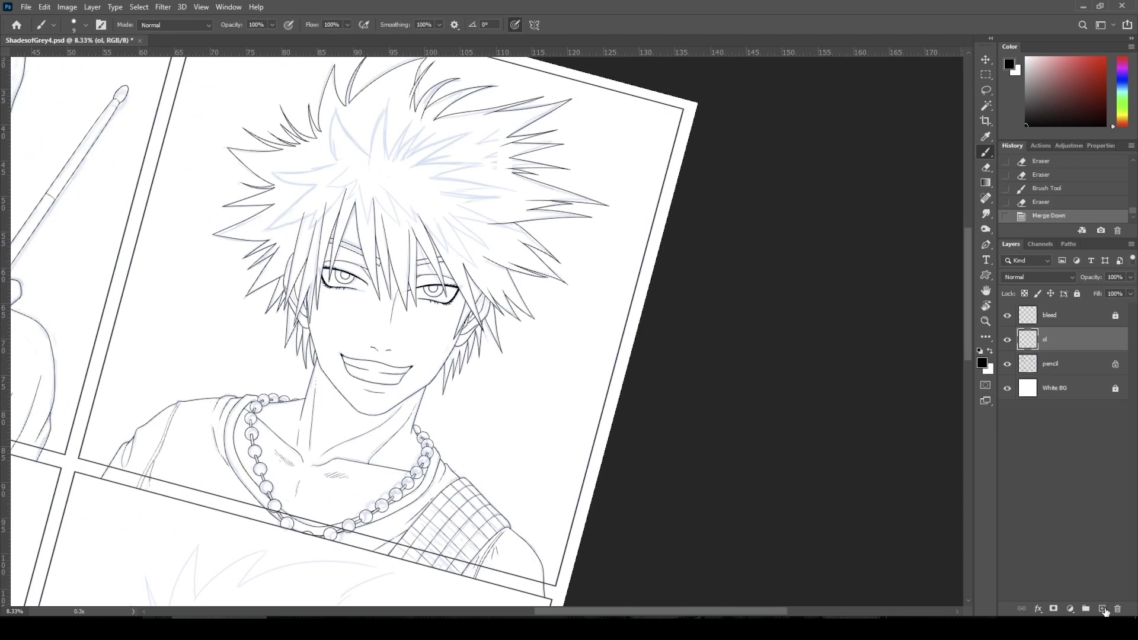
click(1101, 608)
Ink the tall curved spike at the centre of the crown and the first thin strands beside it on the new layer
key(ctrl+plus)
key(ctrl+plus)
drag(491, 195, 589, 339)
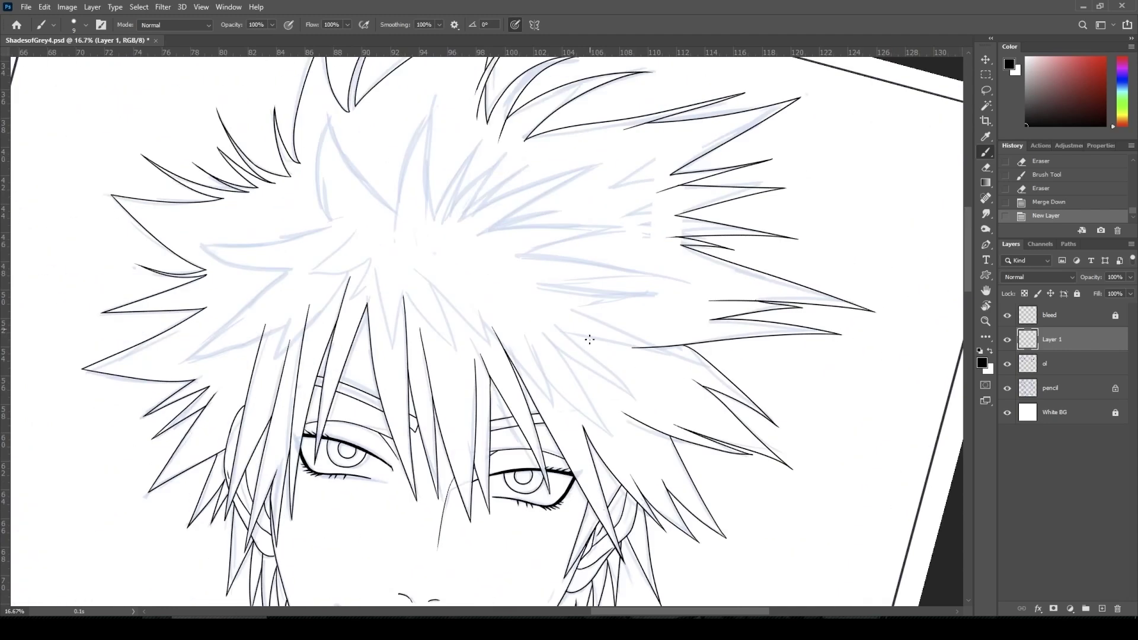
mouse_move(395, 233)
mouse_down()
mouse_move(414, 120)
mouse_move(440, 93)
mouse_up()
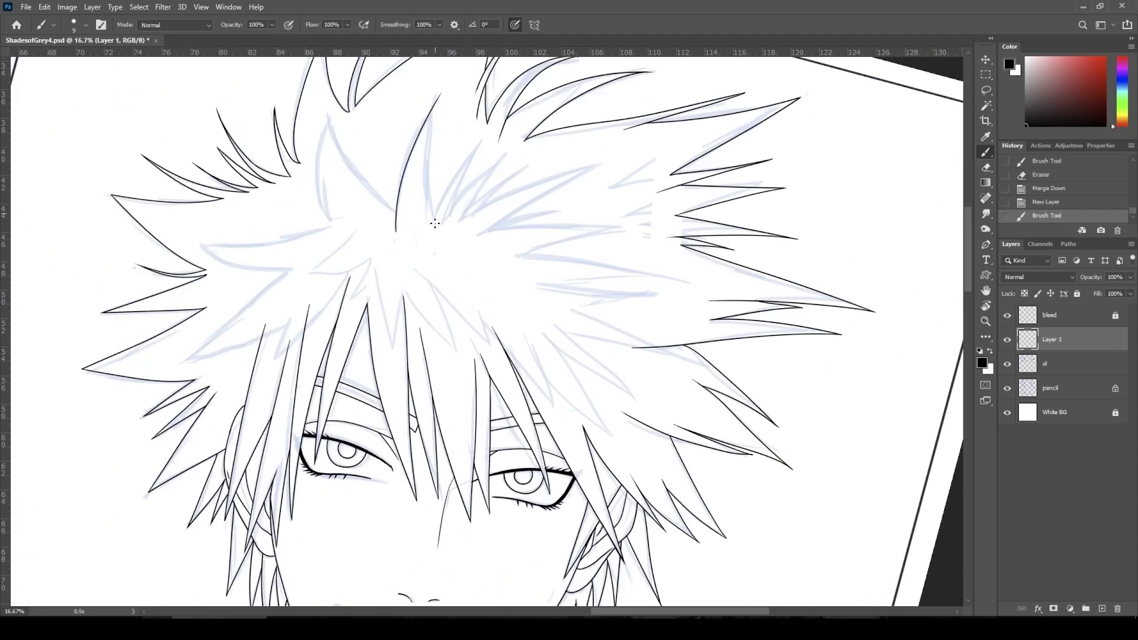
drag(435, 222, 439, 98)
mouse_move(434, 222)
mouse_down()
mouse_move(481, 140)
mouse_move(451, 220)
mouse_move(512, 145)
mouse_move(466, 215)
mouse_up()
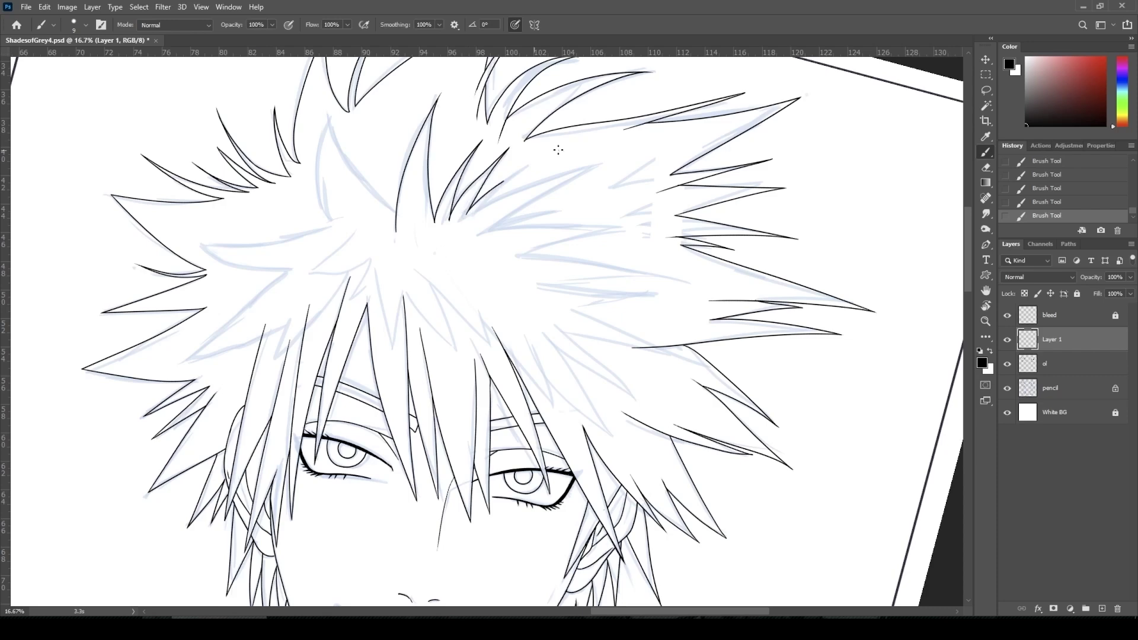
Ink the long pointed strands fanning sideways from the crown, following the pencil sketch
mouse_move(543, 160)
mouse_down()
mouse_move(465, 227)
mouse_move(611, 158)
mouse_move(479, 238)
mouse_move(577, 211)
mouse_up()
drag(506, 228, 588, 208)
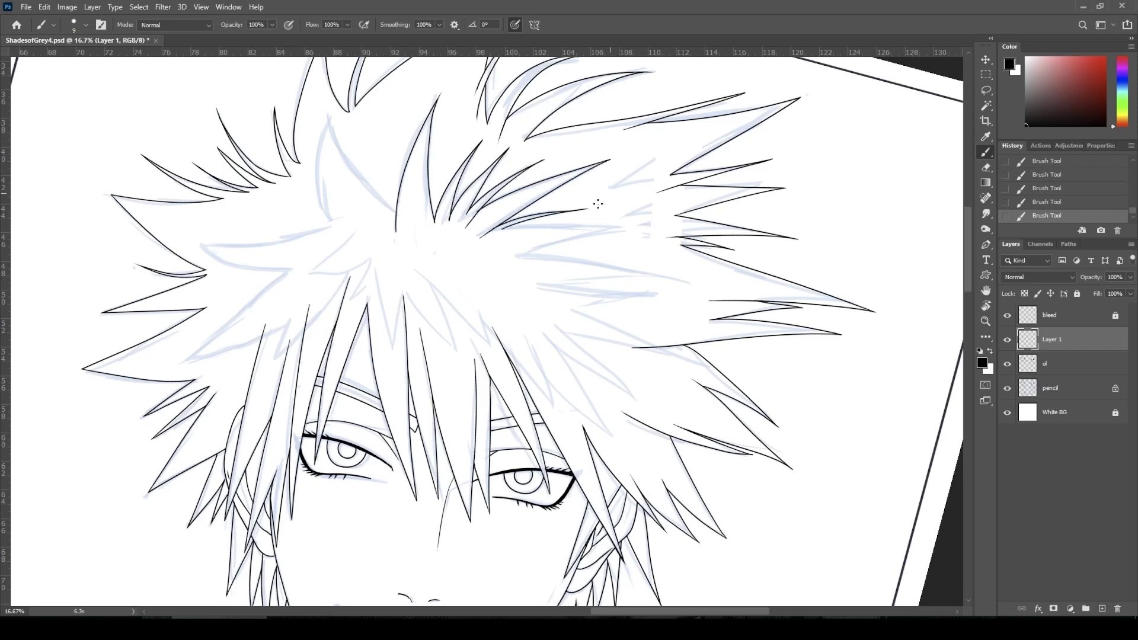
mouse_move(500, 229)
mouse_down()
mouse_move(475, 244)
mouse_move(490, 232)
mouse_move(480, 213)
mouse_move(449, 219)
mouse_move(630, 229)
mouse_move(514, 259)
mouse_move(690, 284)
mouse_move(535, 287)
mouse_move(657, 296)
mouse_move(557, 305)
mouse_move(641, 324)
mouse_up()
click(448, 223)
click(507, 229)
key(ctrl+z)
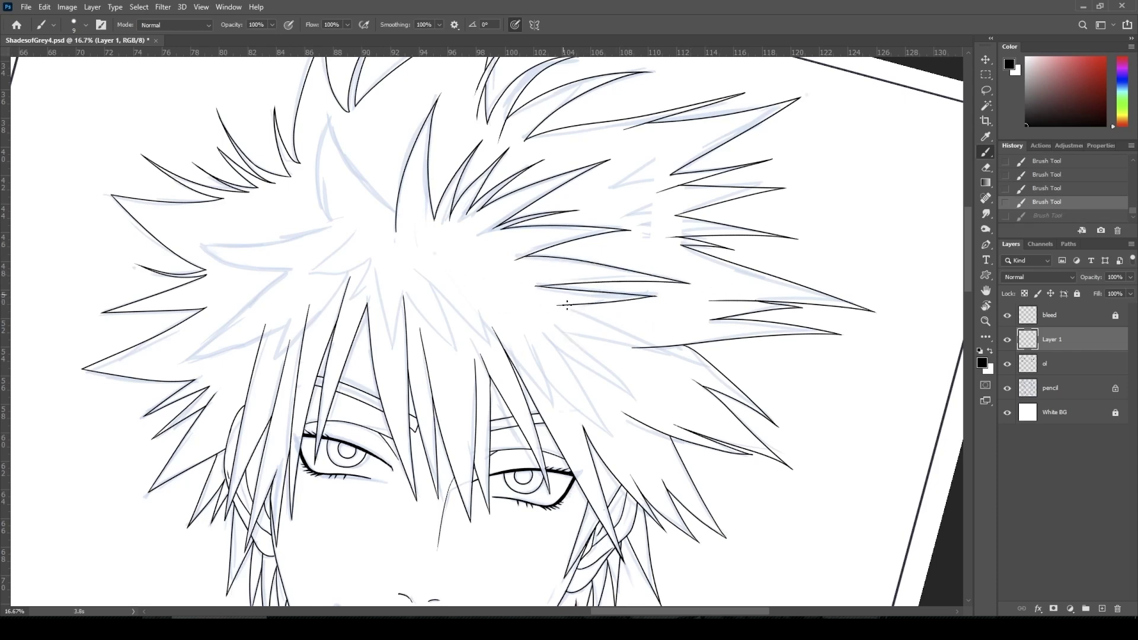
Ink the narrow overlapping strands below the sideways crown spikes and clean up their bases
drag(562, 305, 635, 317)
drag(569, 308, 641, 317)
key(ctrl+z)
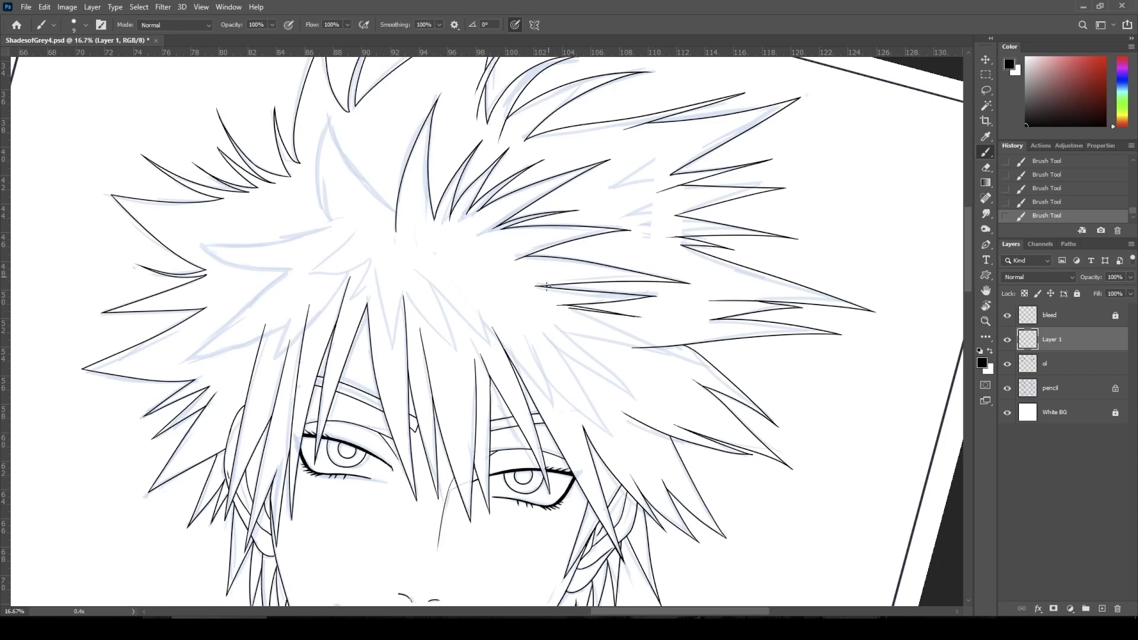
click(535, 286)
key(ctrl+z)
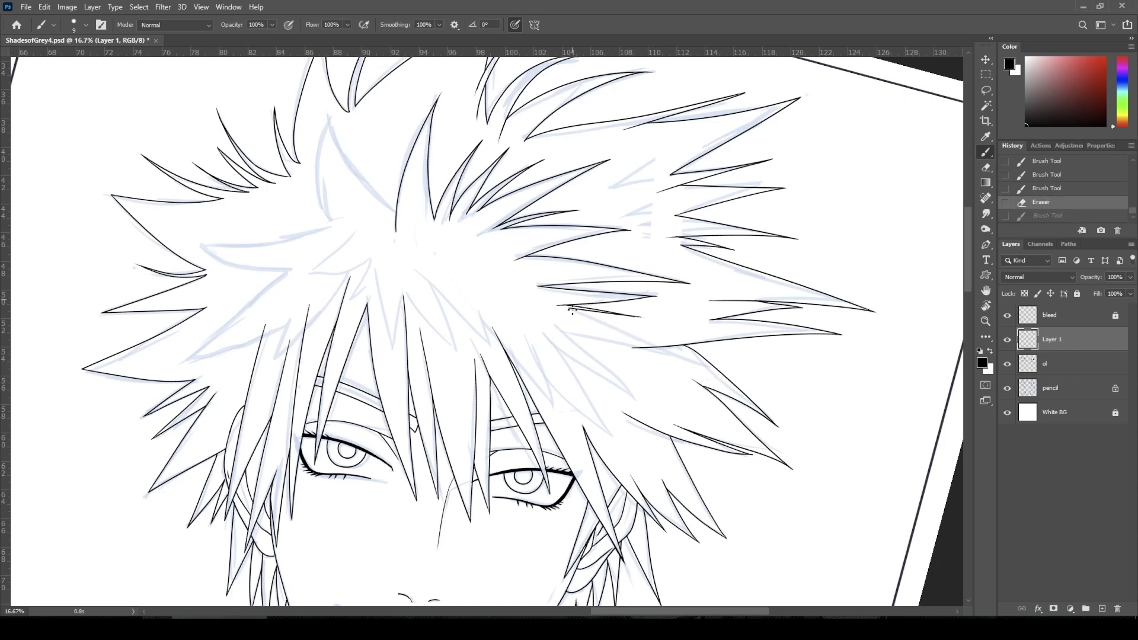
mouse_move(570, 308)
mouse_down()
mouse_move(693, 368)
mouse_move(545, 320)
mouse_up()
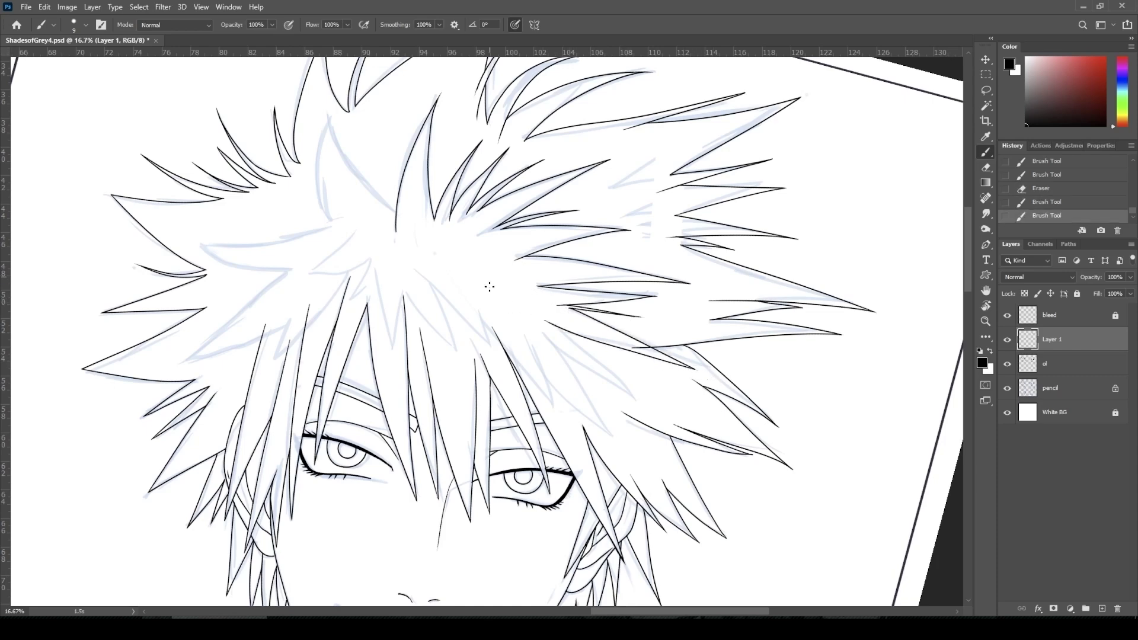
Ink the short jagged strands running from the crown's side down towards the temple, redoing unsatisfactory strokes
mouse_move(620, 450)
mouse_down()
mouse_move(439, 323)
mouse_move(401, 322)
mouse_up()
drag(340, 199, 408, 261)
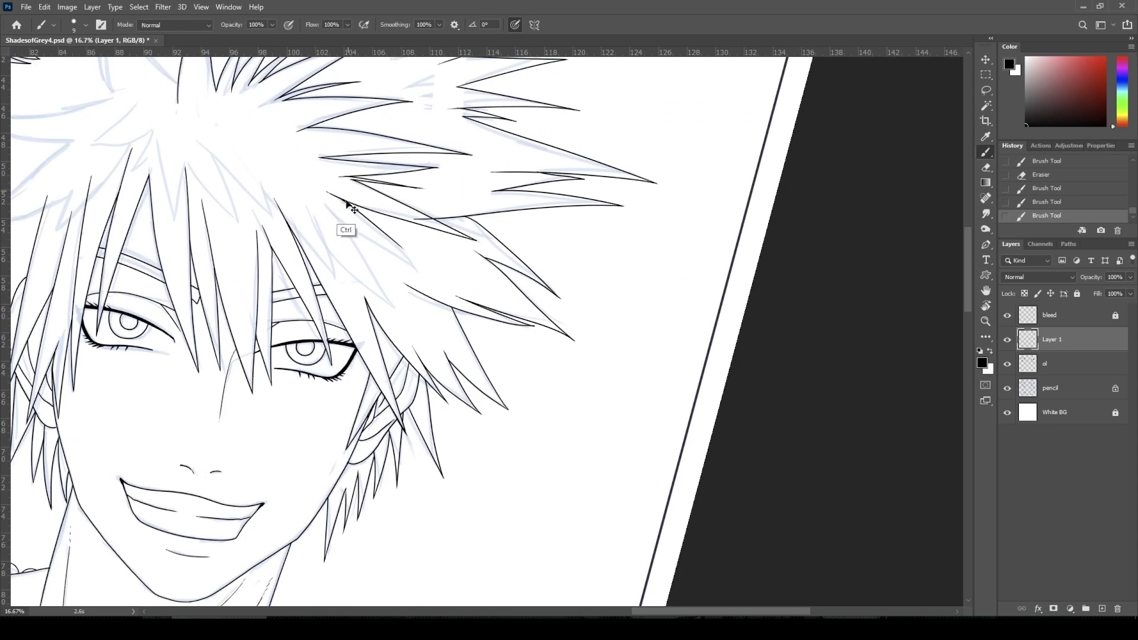
key(ctrl+z)
drag(347, 202, 398, 240)
drag(348, 208, 380, 227)
drag(356, 214, 418, 276)
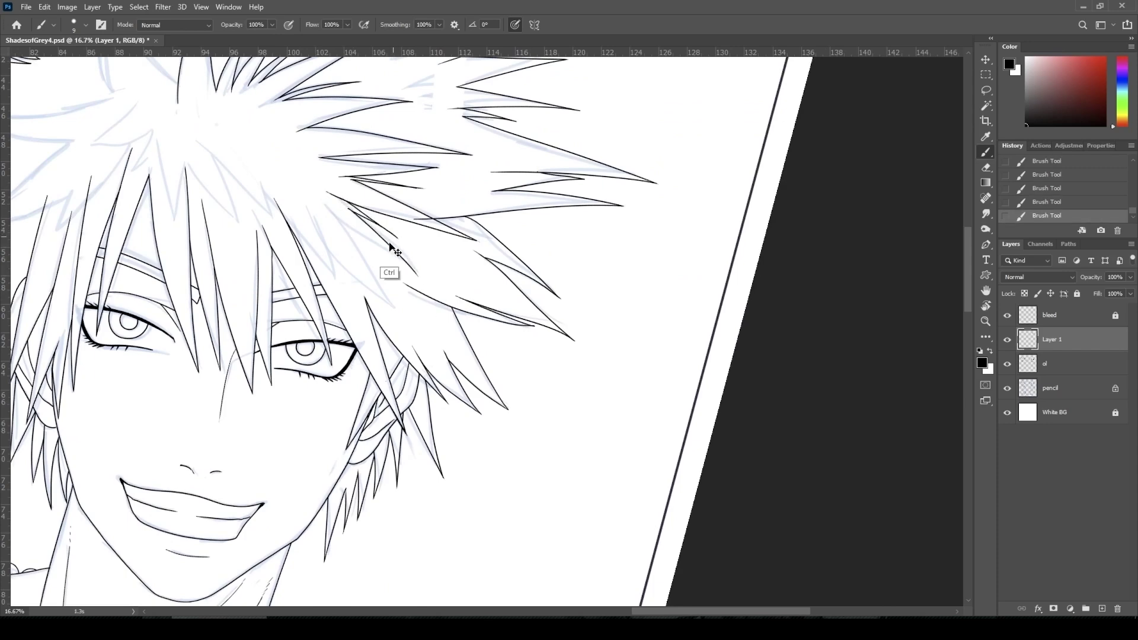
key(ctrl+z)
mouse_move(351, 211)
mouse_down()
mouse_move(409, 260)
mouse_move(325, 204)
mouse_move(398, 314)
mouse_move(314, 219)
mouse_up()
drag(391, 308, 396, 312)
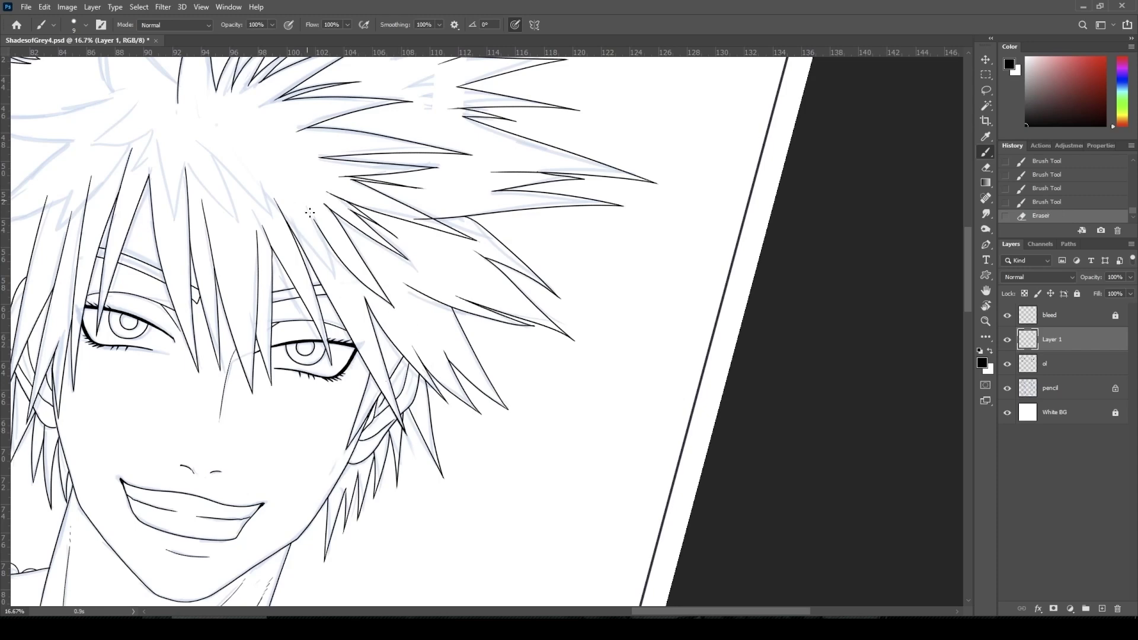
Ink the small pointed strands overlapping the top of the fringe above the eye beside the temple spikes
drag(314, 220, 322, 234)
mouse_move(314, 220)
mouse_down()
mouse_move(342, 290)
mouse_move(256, 177)
mouse_up()
key(ctrl+z)
mouse_move(342, 289)
mouse_down()
mouse_move(261, 181)
mouse_move(282, 230)
mouse_up()
key(ctrl+z)
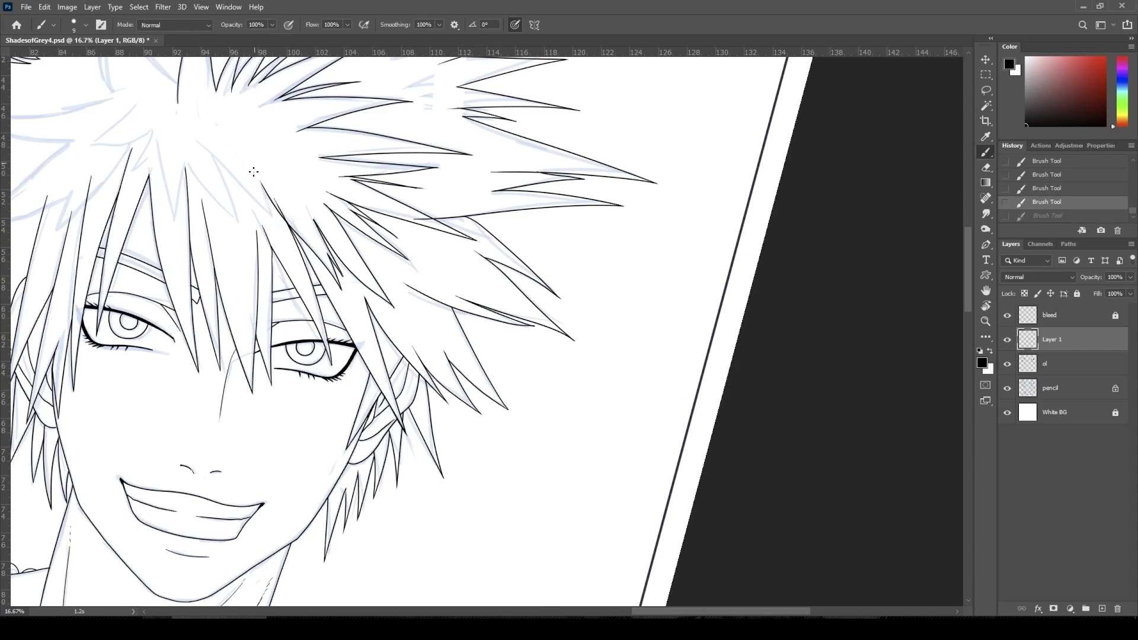
mouse_move(255, 172)
mouse_down()
mouse_move(277, 224)
mouse_move(196, 138)
mouse_move(237, 221)
mouse_move(185, 161)
mouse_move(225, 219)
mouse_up()
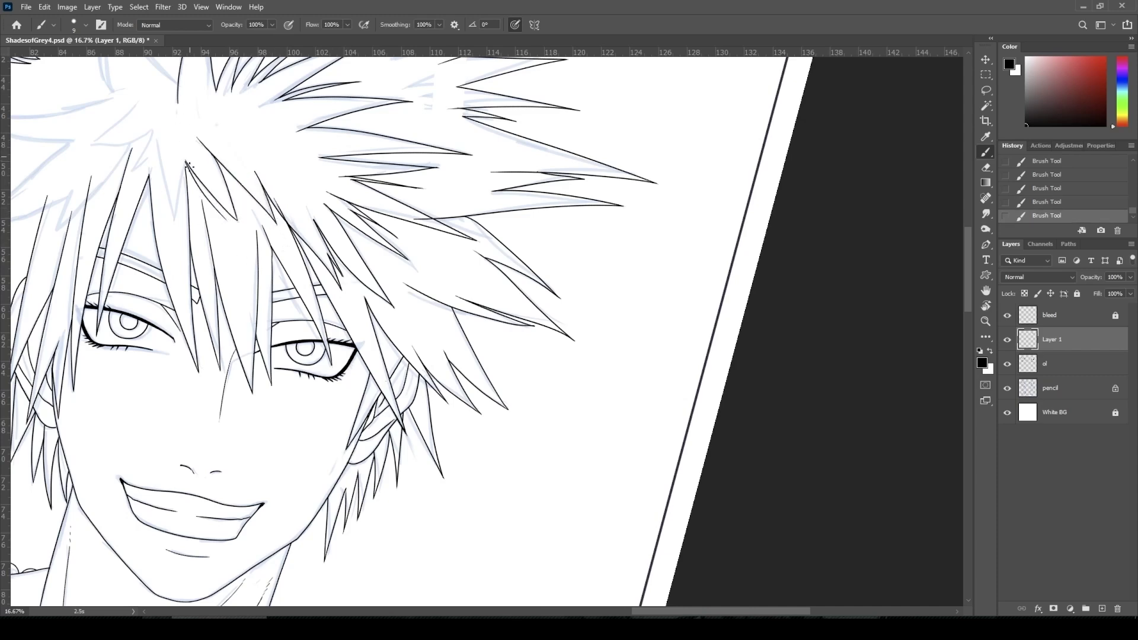
Ink the short pointed strands along the central hairline above the fringe, redoing strokes that miss the sketch
key(ctrl+z)
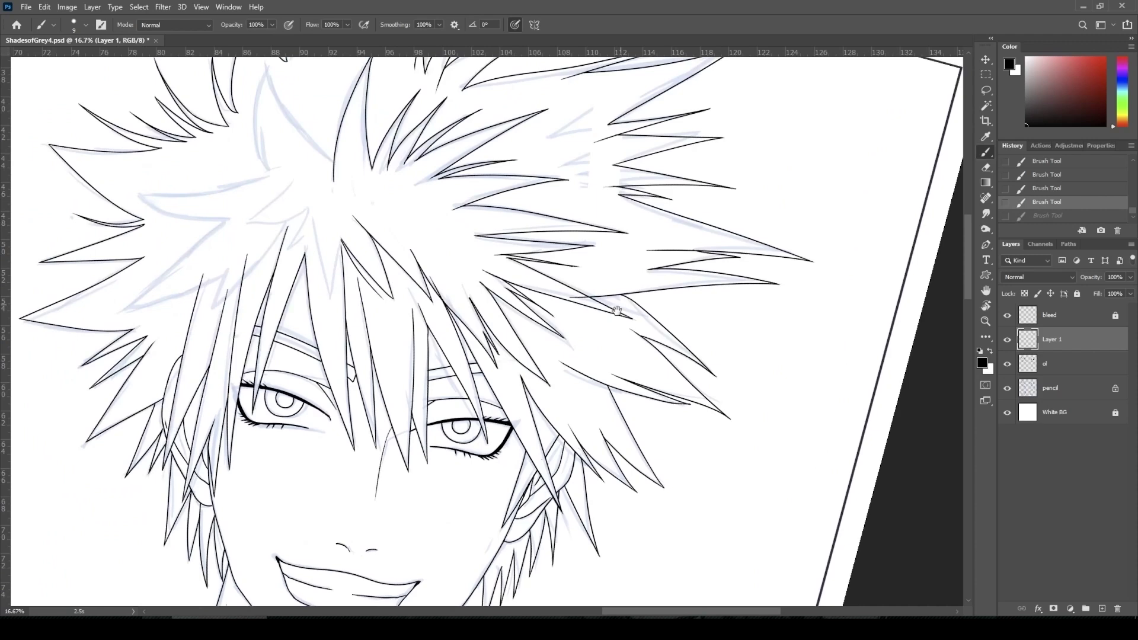
mouse_move(198, 174)
mouse_down()
mouse_move(353, 248)
mouse_move(351, 263)
mouse_up()
key(ctrl+z)
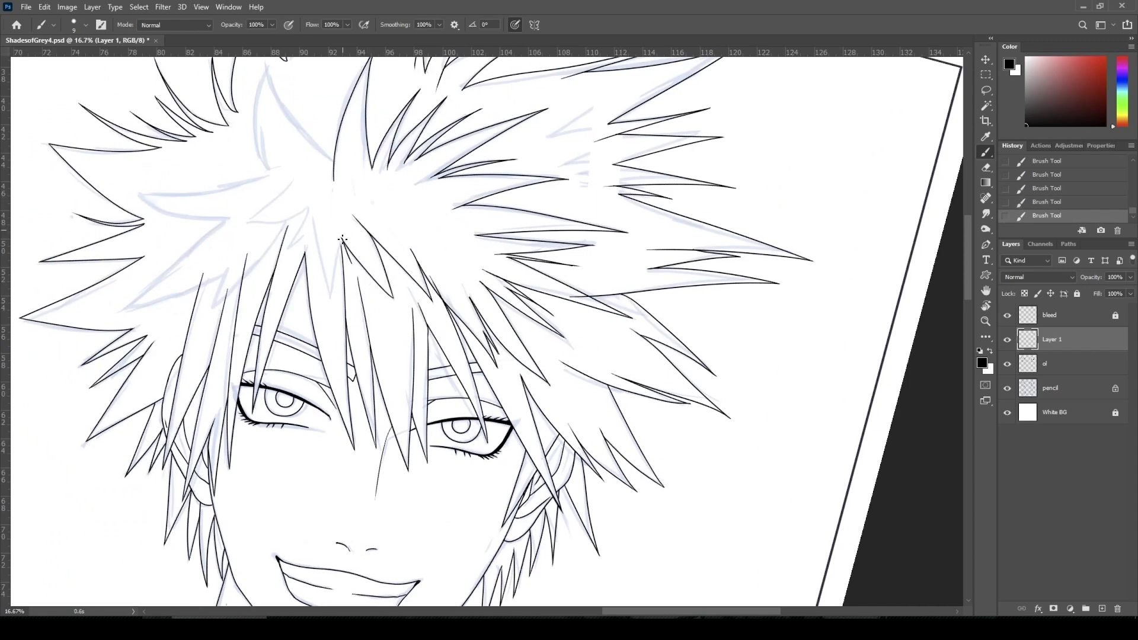
key(ctrl+z)
key(ctrl+z)
click(355, 281)
mouse_move(337, 242)
mouse_down()
mouse_move(349, 268)
mouse_move(341, 240)
mouse_move(329, 309)
mouse_up()
key(ctrl+z)
key(ctrl+z)
mouse_move(314, 220)
mouse_down()
mouse_move(286, 259)
mouse_move(314, 197)
mouse_move(280, 262)
mouse_move(314, 193)
mouse_move(304, 210)
mouse_move(248, 223)
mouse_move(196, 320)
mouse_move(235, 252)
mouse_move(60, 346)
mouse_up()
key(ctrl+z)
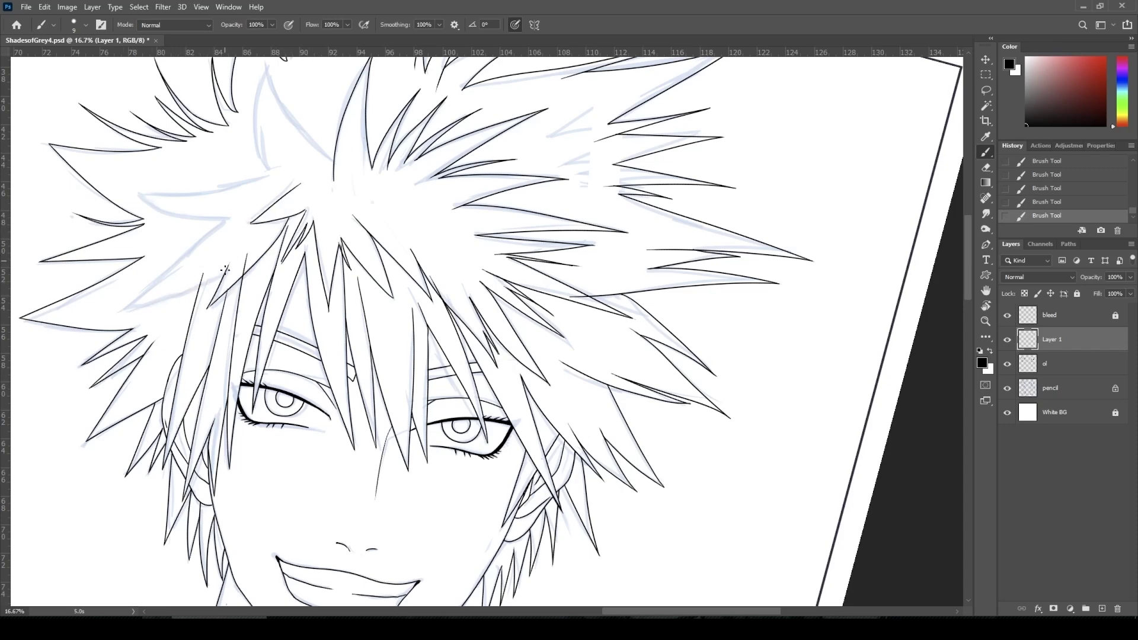
Ink the large curved spikes sweeping outward from the crown opposite the fanned strands
drag(228, 266, 45, 327)
mouse_move(227, 219)
mouse_down()
mouse_move(130, 192)
mouse_move(244, 181)
mouse_move(234, 171)
mouse_move(274, 166)
mouse_move(267, 68)
mouse_up()
drag(278, 172, 277, 173)
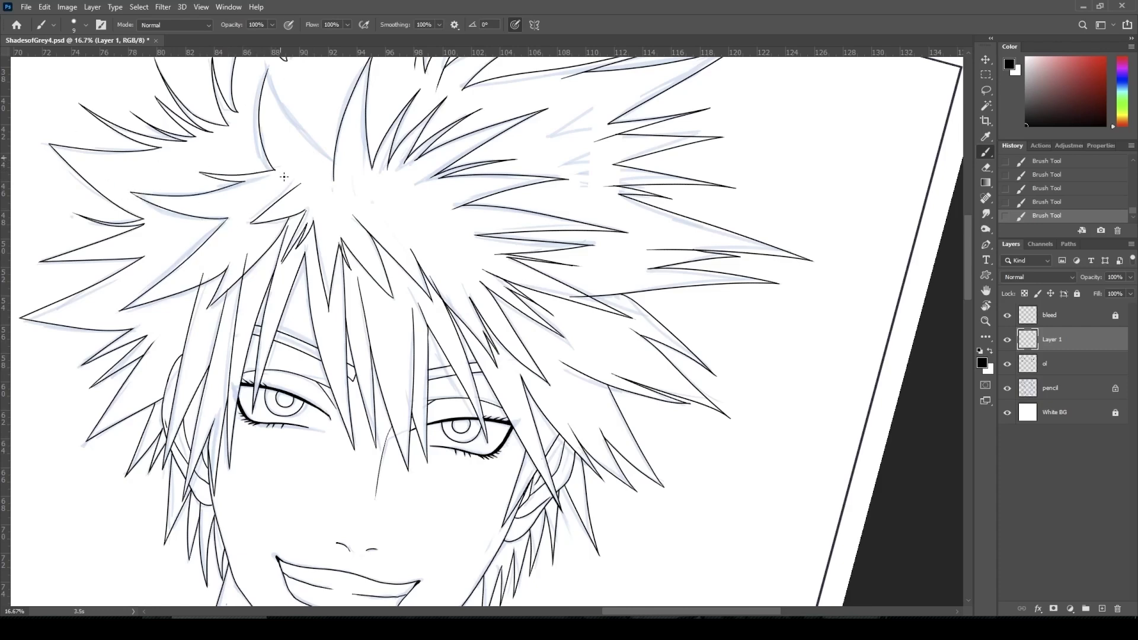
Close the curved crown spike with its inner edge and add a thin strand beside it, retouching the line ends
drag(324, 115, 332, 164)
drag(341, 213, 281, 118)
key(ctrl+z)
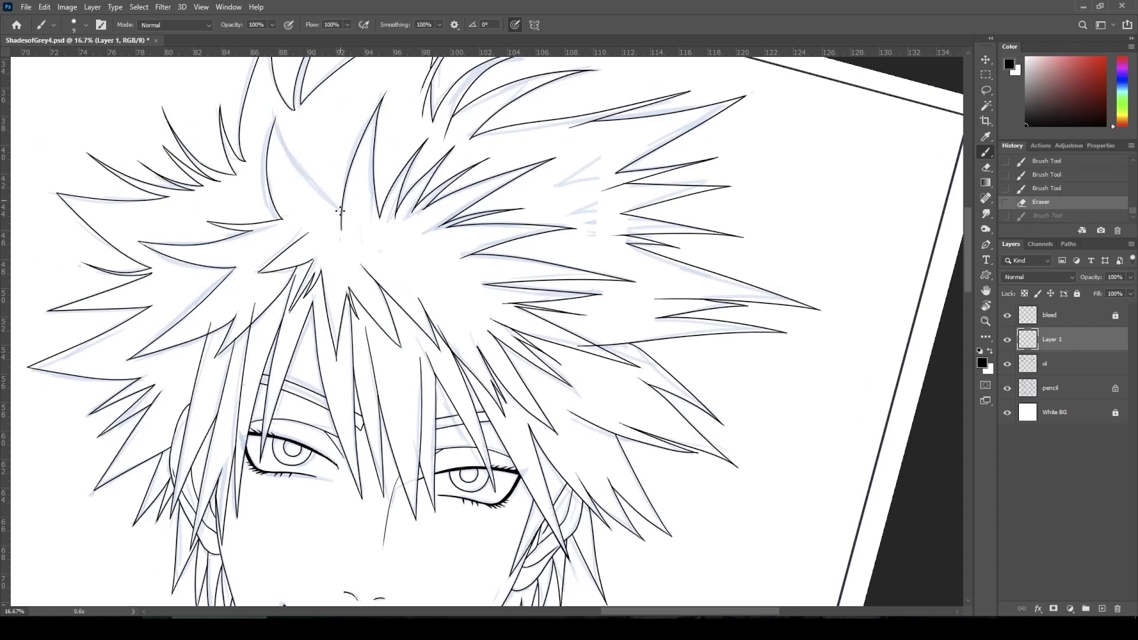
mouse_move(341, 212)
mouse_down()
mouse_move(303, 179)
mouse_move(324, 204)
mouse_up()
mouse_move(273, 113)
mouse_down()
mouse_move(312, 191)
mouse_move(276, 118)
mouse_up()
key(ctrl+z)
key(ctrl+z)
mouse_move(314, 190)
mouse_down()
mouse_move(275, 86)
mouse_move(270, 126)
mouse_move(295, 138)
mouse_up()
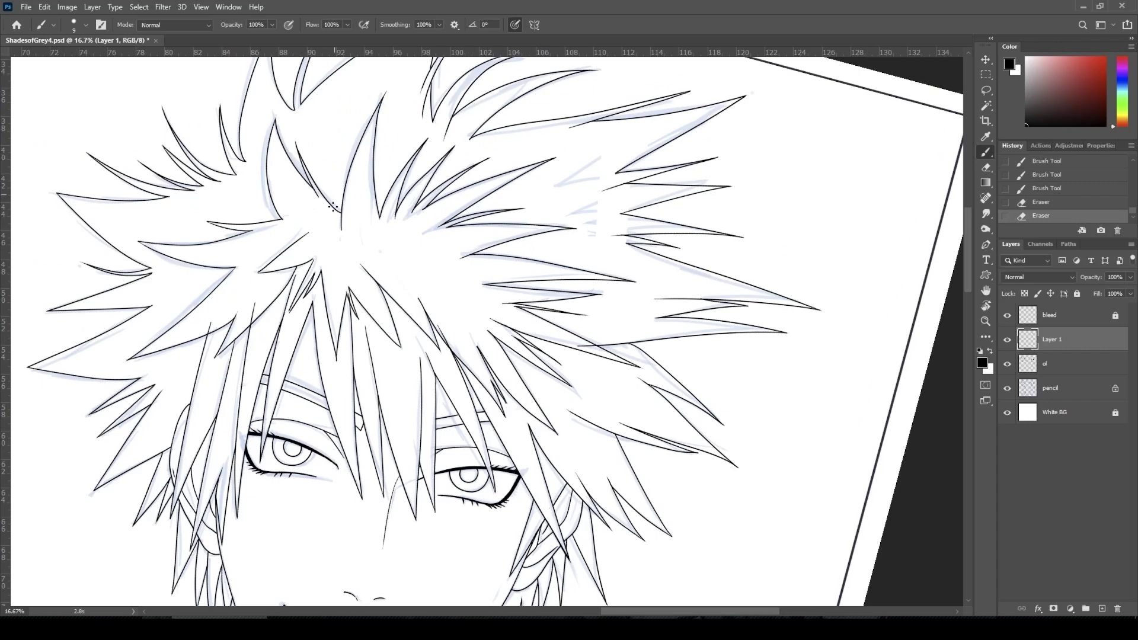
On the ol layer, erase the fringe lines overlapping the new strands and touch up the nearby spike edges
drag(467, 354, 593, 324)
click(1052, 369)
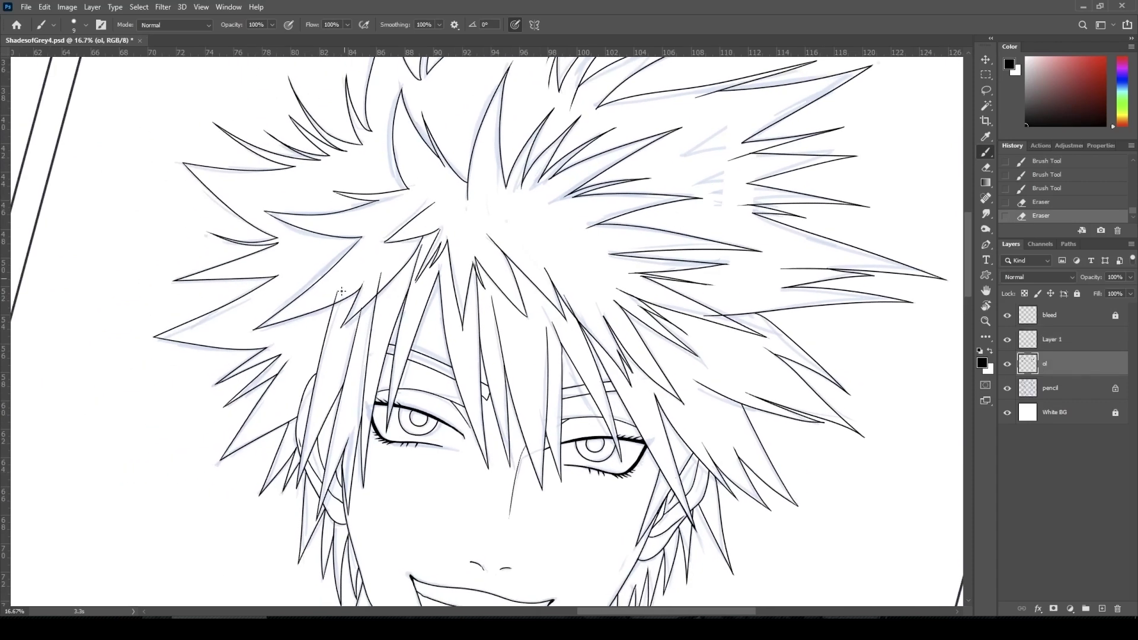
mouse_move(337, 298)
mouse_down()
mouse_move(373, 288)
mouse_move(410, 251)
mouse_up()
key(ctrl+plus)
mouse_move(275, 128)
mouse_down()
mouse_move(291, 132)
mouse_move(277, 124)
mouse_up()
drag(154, 150, 177, 156)
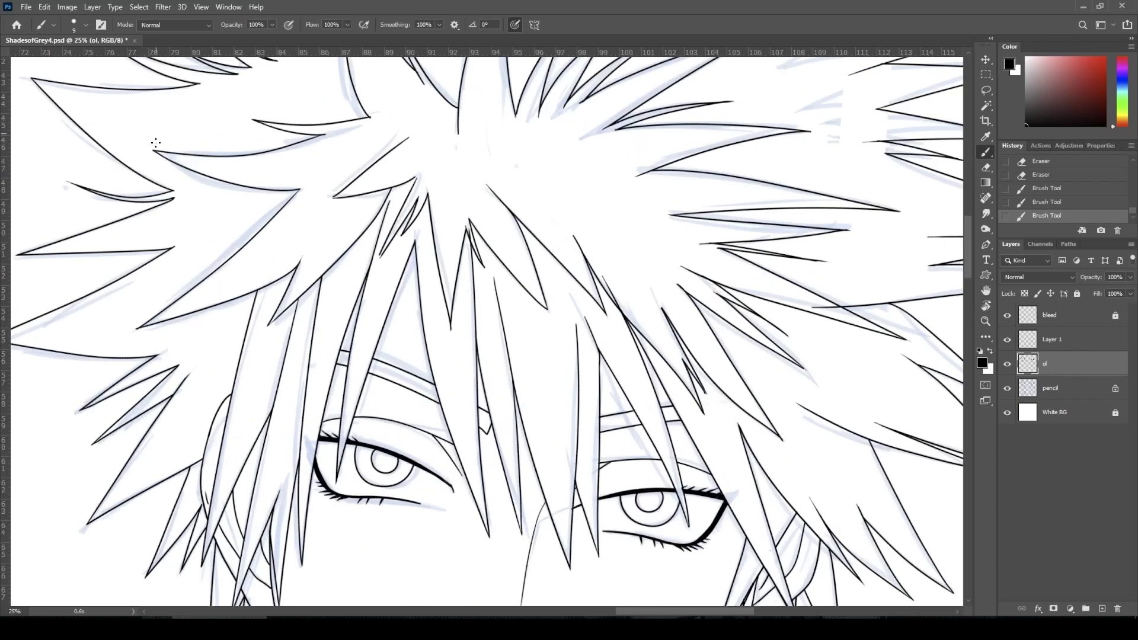
Erase stray line ends at the fringe bases and at the tips of the large side spikes
mouse_move(326, 200)
mouse_down()
mouse_move(303, 205)
mouse_move(342, 197)
mouse_up()
click(322, 204)
click(322, 205)
click(322, 204)
click(323, 205)
click(325, 206)
drag(276, 317, 267, 326)
click(136, 328)
click(136, 329)
click(136, 330)
drag(776, 327, 863, 349)
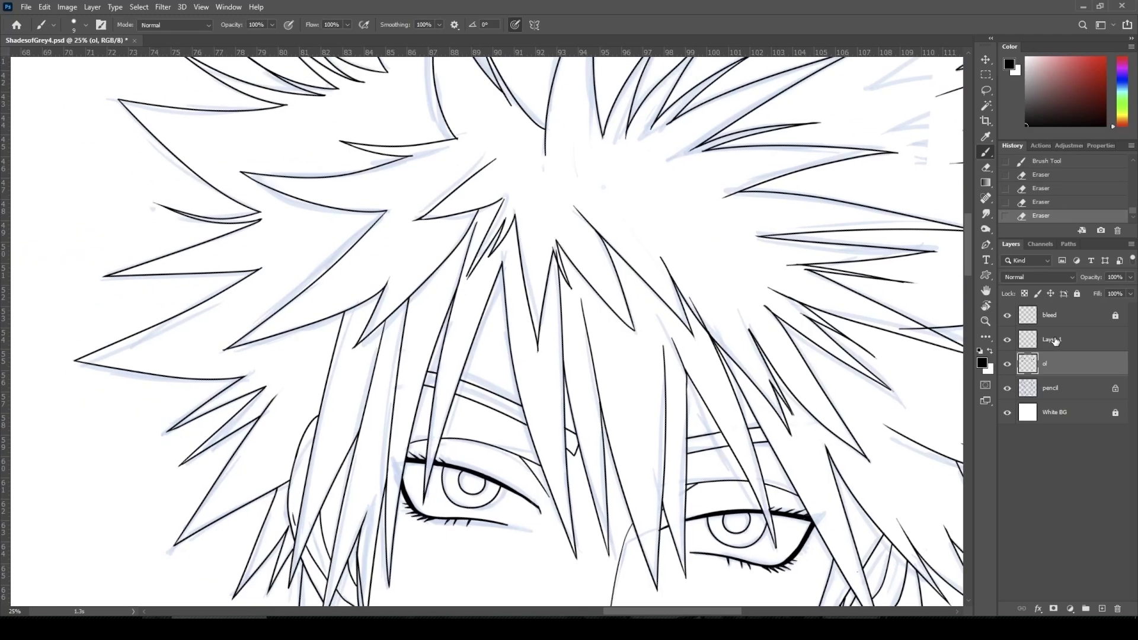
Clean up strand ends on Layer 1, then trim the long side spike's overlapping line on the ol layer
click(1054, 340)
click(210, 352)
drag(501, 214, 410, 338)
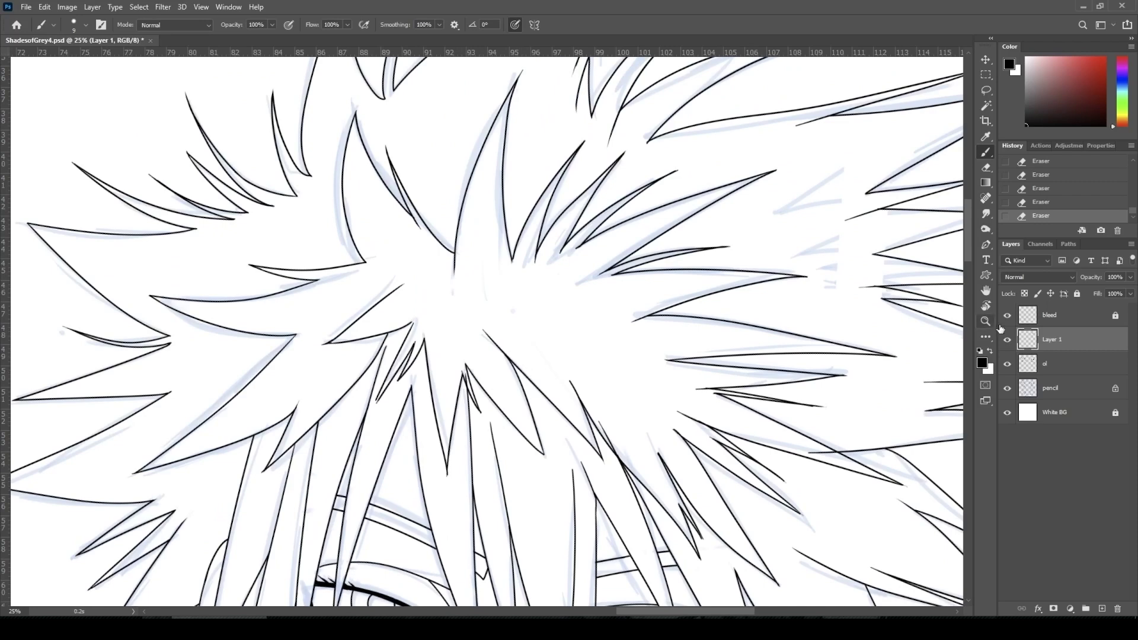
click(1007, 365)
click(1008, 363)
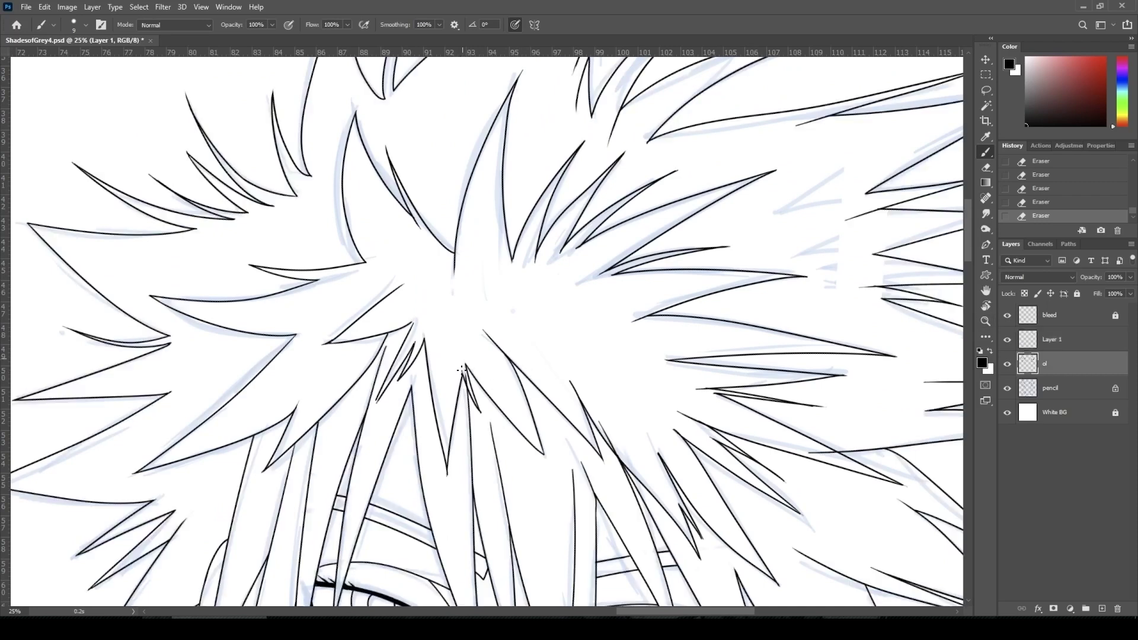
click(1051, 364)
drag(834, 452, 808, 454)
Rework the small jagged strands above the eye on Layer 1 and erase their stray marks
click(1069, 343)
mouse_move(696, 527)
mouse_down()
mouse_move(704, 573)
mouse_move(696, 554)
mouse_up()
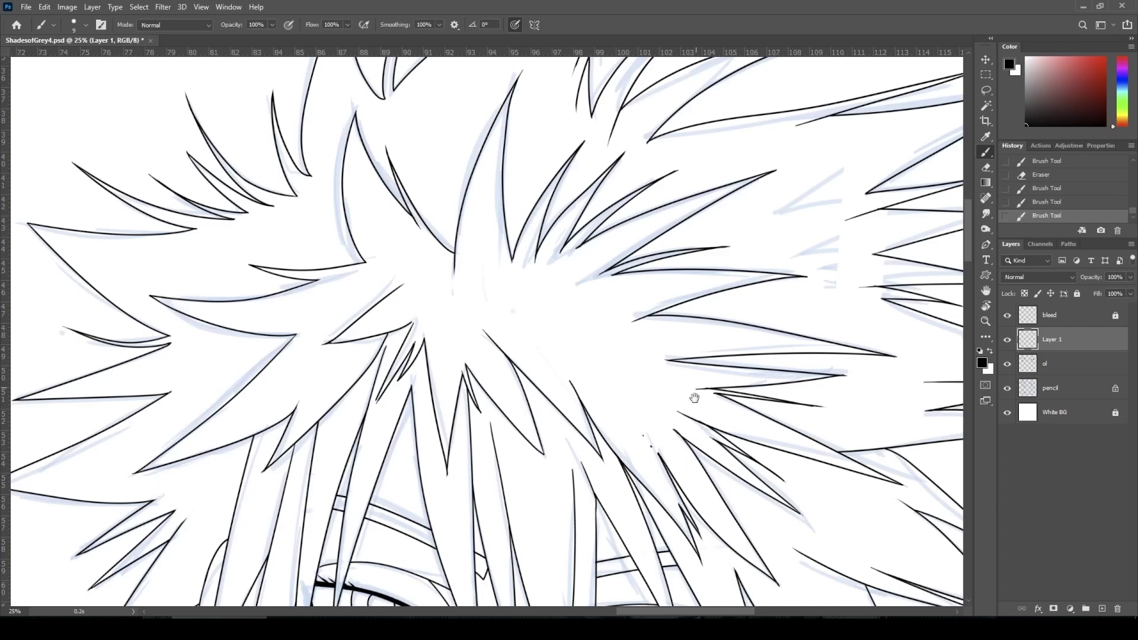
drag(694, 397, 590, 210)
key(ctrl+z)
key(ctrl+z)
mouse_move(543, 246)
mouse_down()
mouse_move(541, 243)
mouse_move(556, 271)
mouse_move(540, 242)
mouse_move(563, 236)
mouse_move(573, 249)
mouse_move(602, 200)
mouse_up()
key(ctrl+z)
key(ctrl+z)
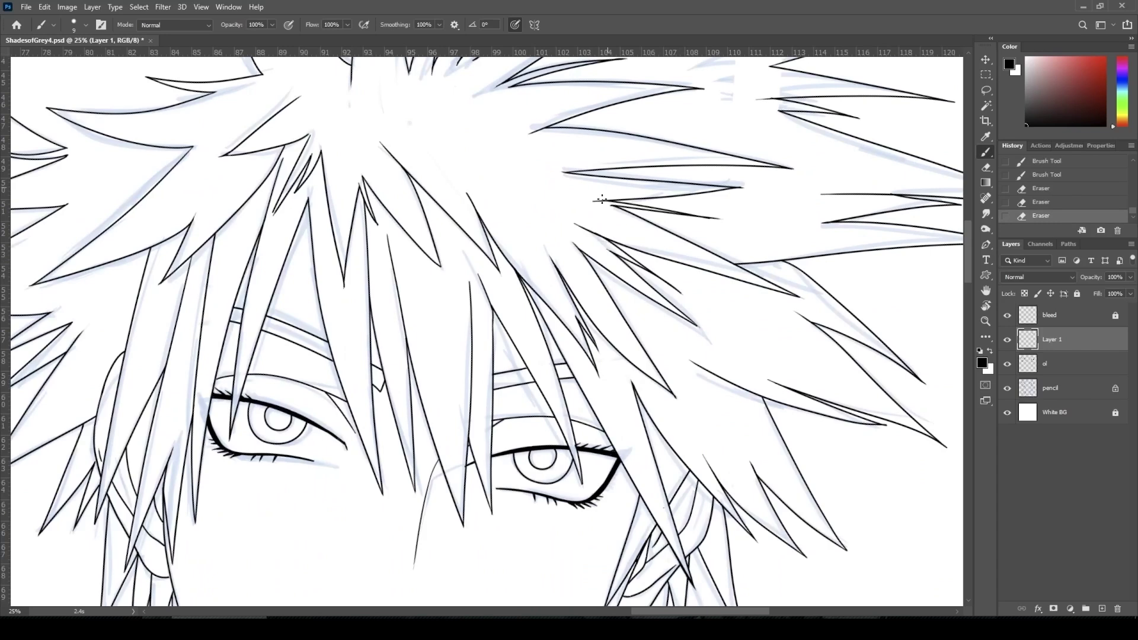
Clean up the tips and bases of the inner crown and hairline strands on Layer 1
drag(734, 192, 744, 185)
drag(710, 224, 716, 220)
drag(381, 223, 377, 218)
mouse_move(275, 210)
mouse_down()
mouse_move(270, 229)
mouse_move(274, 214)
mouse_up()
drag(605, 211, 598, 232)
Merge the finished inner hair strands on Layer 1 down into the ol layer
key(ctrl+minus)
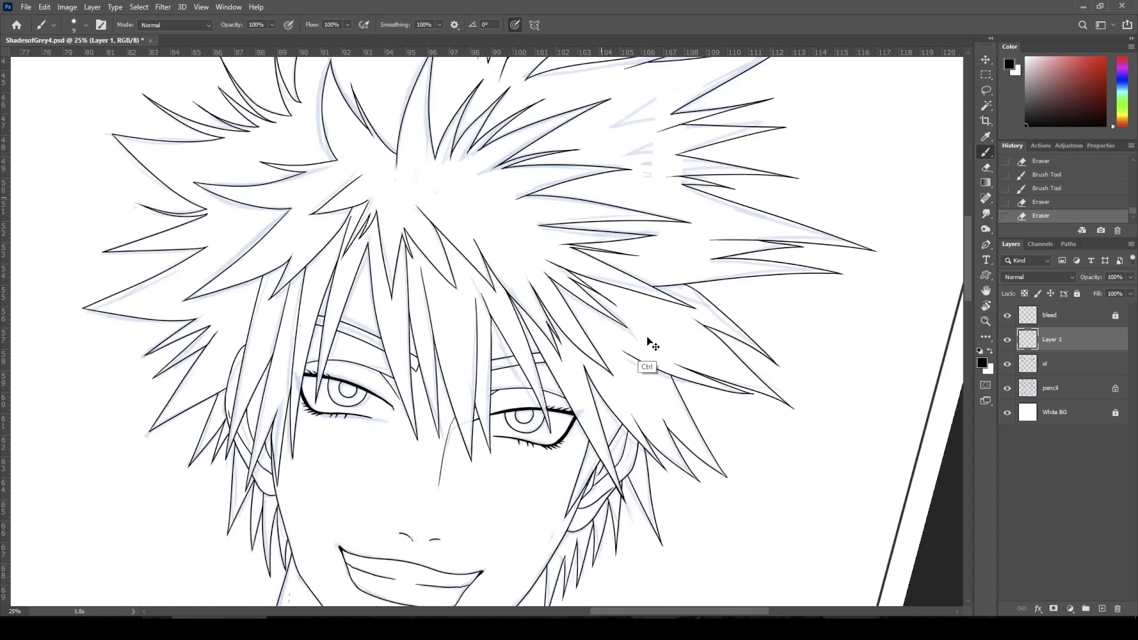
key(ctrl+minus)
key(ctrl+minus)
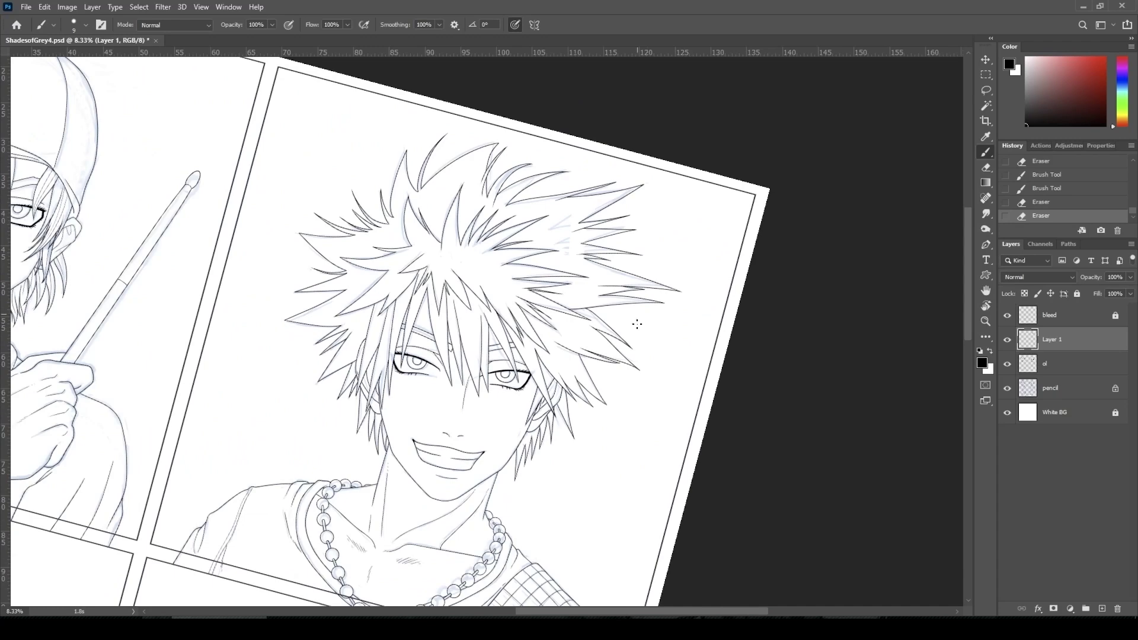
key(ctrl+e)
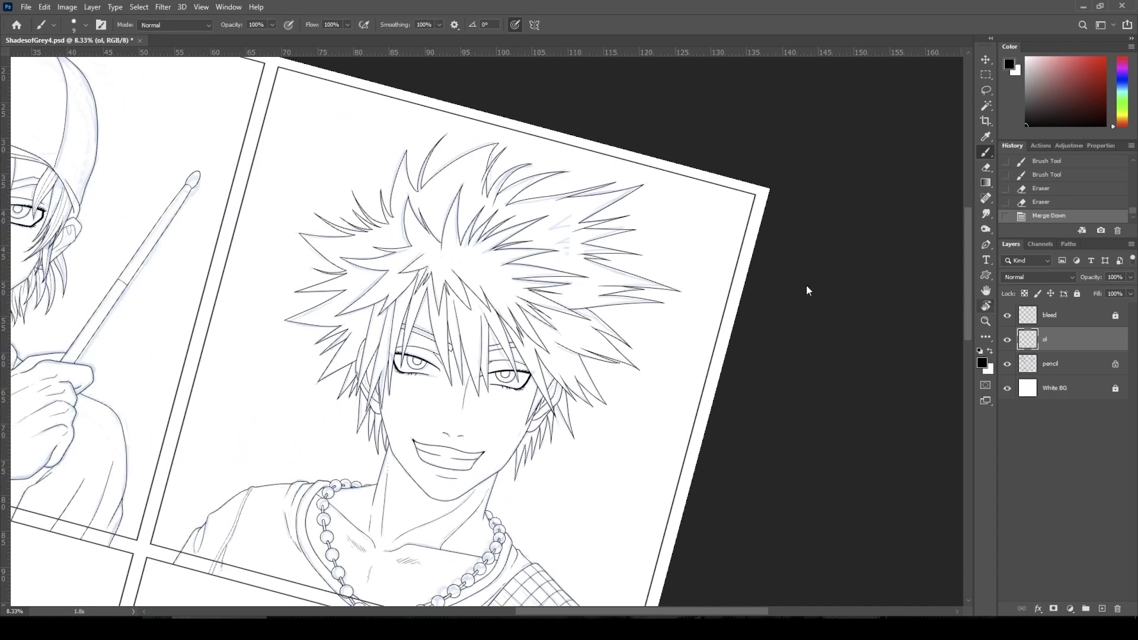
Reset the canvas rotation to 0° and examine the inked portraits across the whole page
key(r)
click(181, 24)
scroll(804, 354, down, 2)
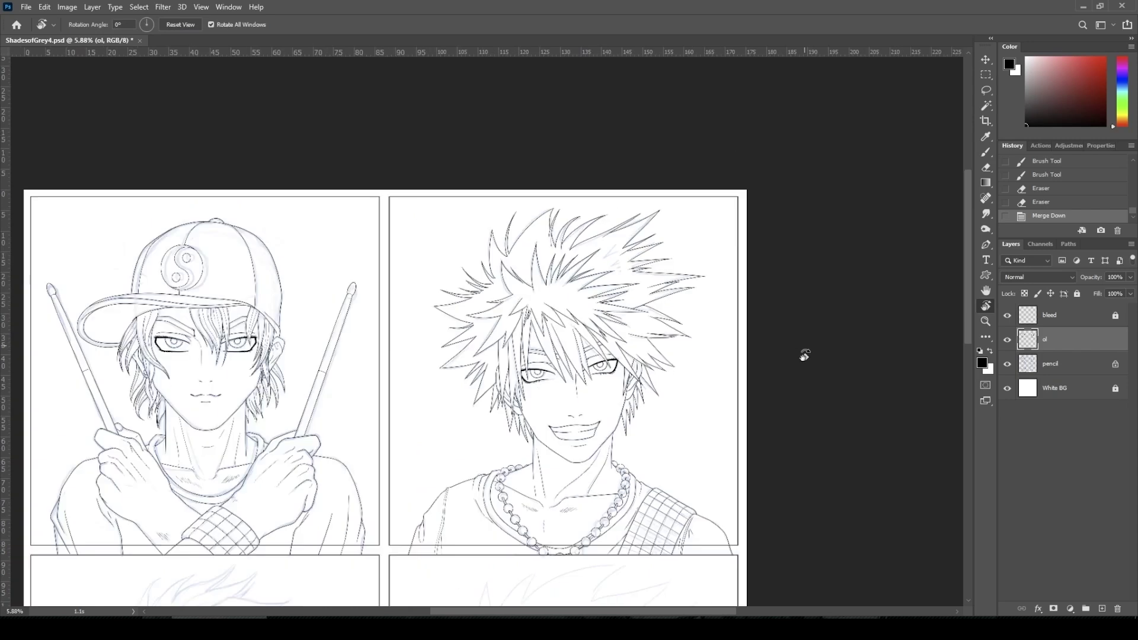
scroll(762, 367, down, 1)
scroll(638, 427, up, 1)
drag(617, 423, 632, 301)
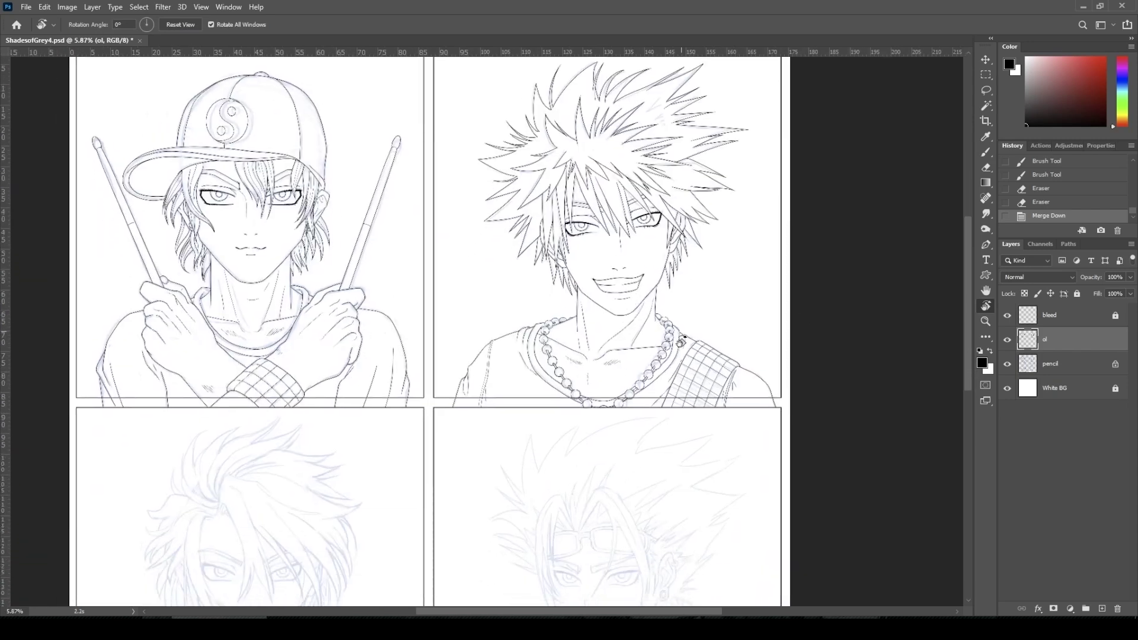
Hide the pencil layer and examine the clean line art of the two upper portraits
click(1007, 363)
scroll(834, 337, down, 1)
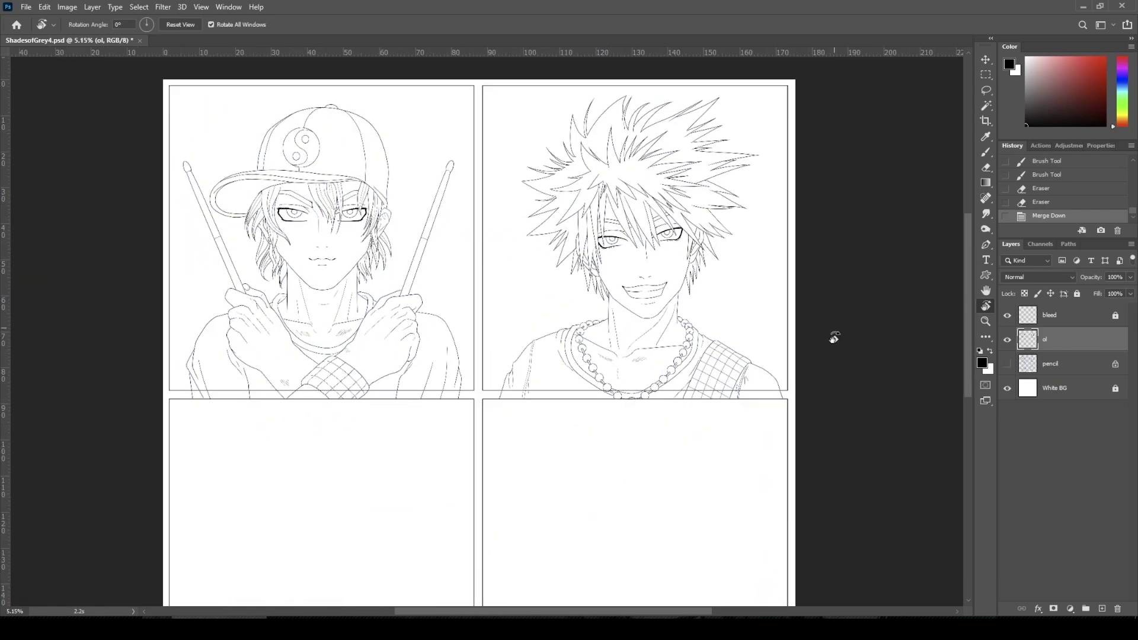
scroll(834, 338, down, 1)
scroll(834, 337, up, 4)
scroll(834, 337, down, 3)
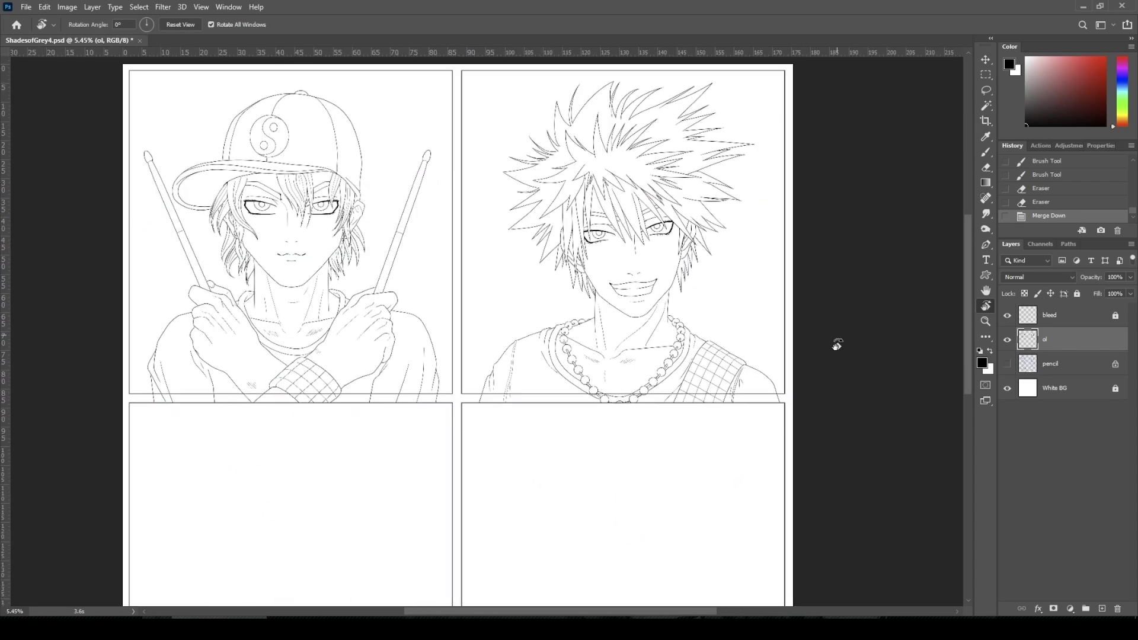
scroll(803, 386, up, 3)
scroll(777, 399, down, 2)
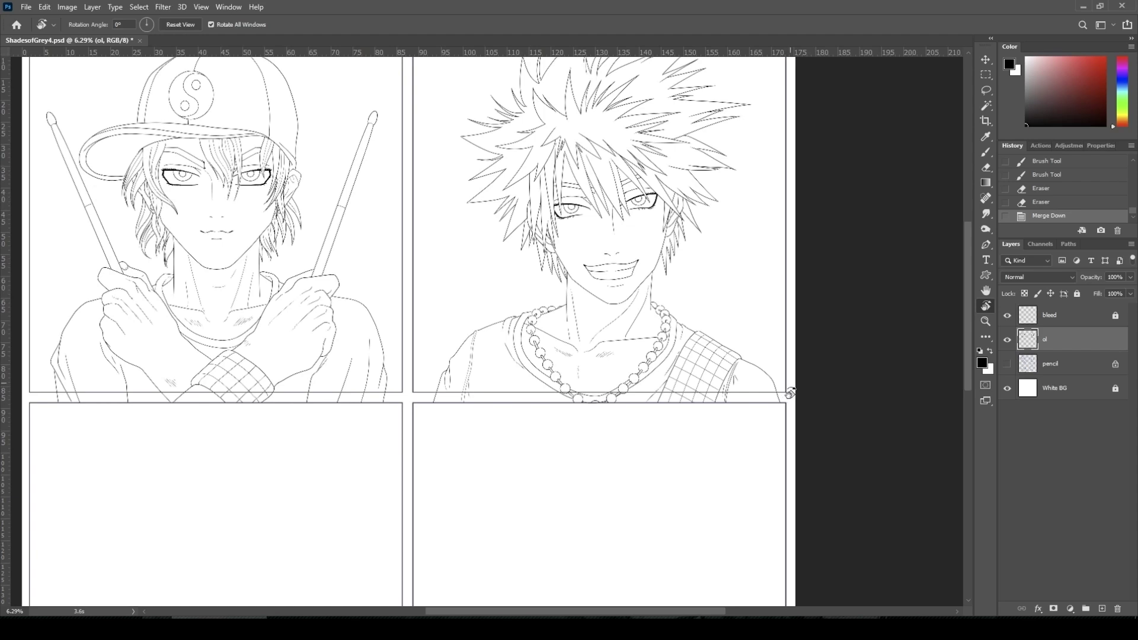
scroll(790, 393, down, 2)
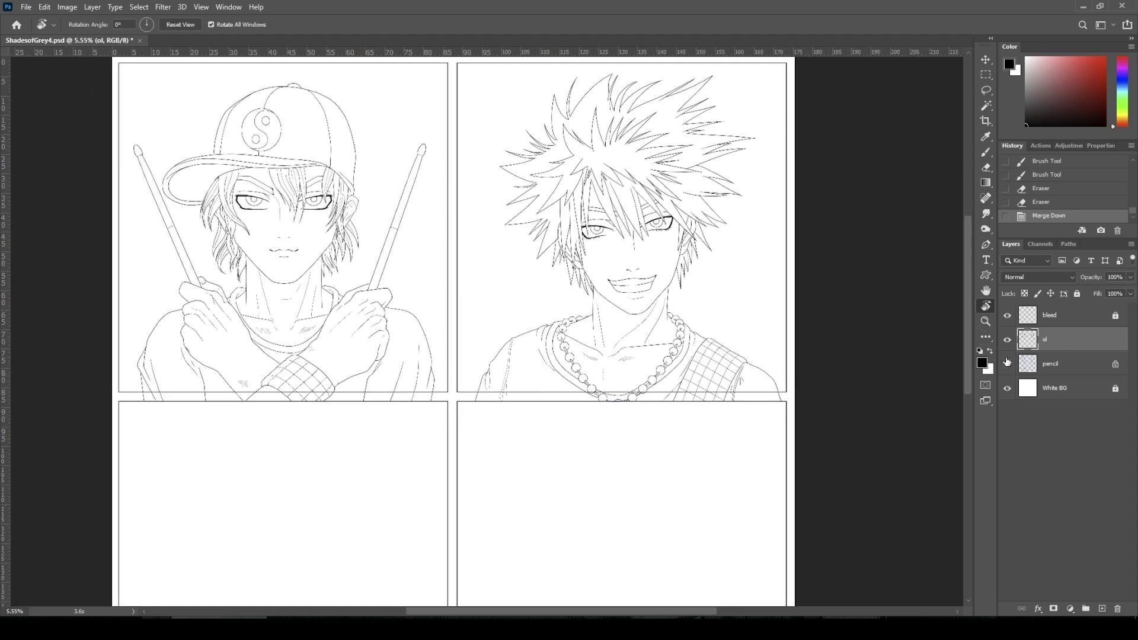
Show the pencil layer again and save the document
click(1007, 364)
key(ctrl+s)
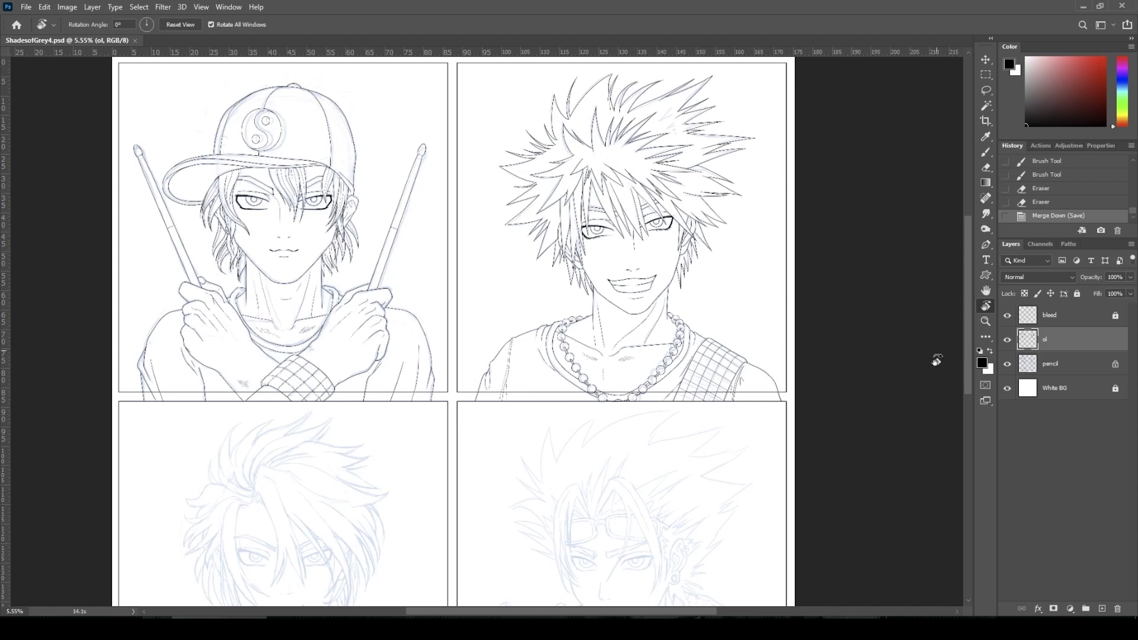
Add a new layer directly above the ol layer, after checking the ol layer's visibility over the lower portraits
scroll(360, 496, down, 3)
scroll(360, 519, up, 3)
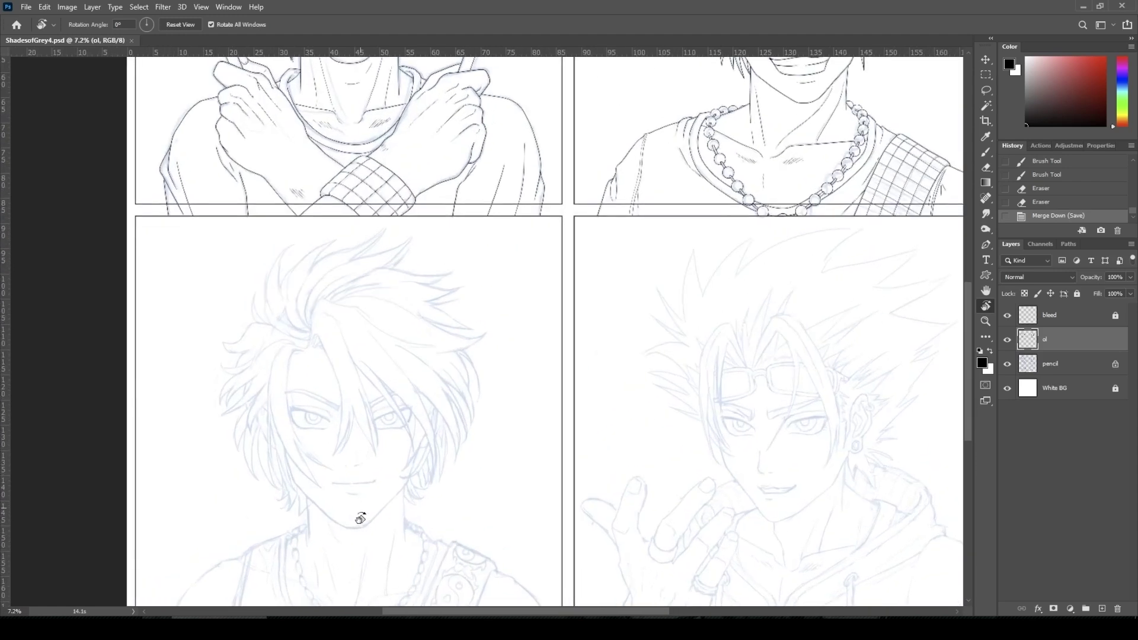
scroll(476, 402, down, 3)
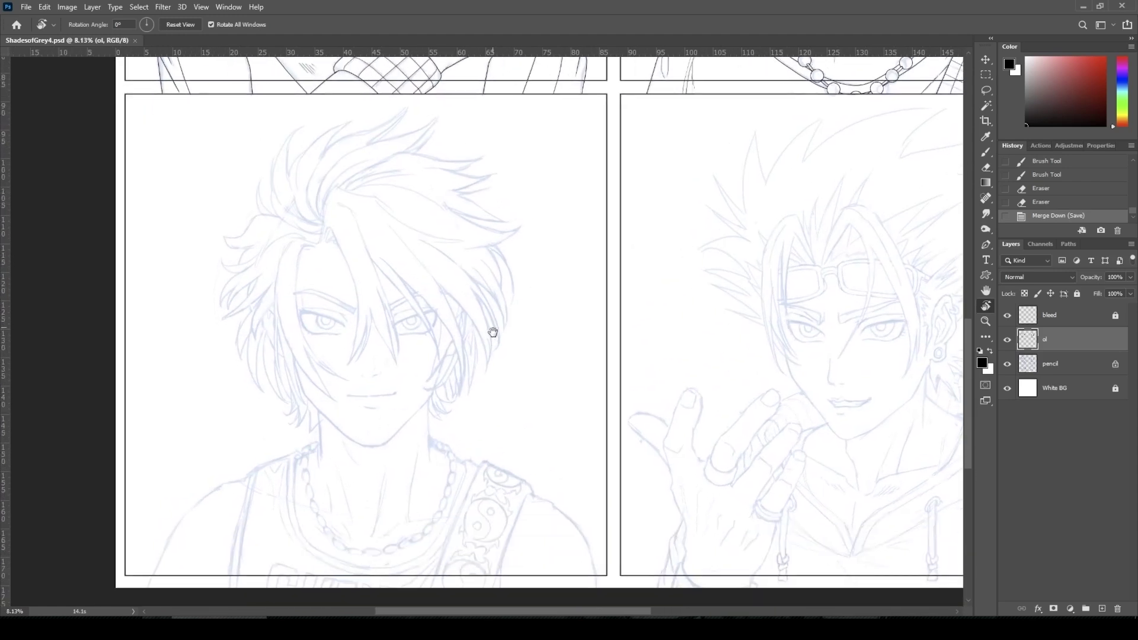
scroll(493, 331, left, 2)
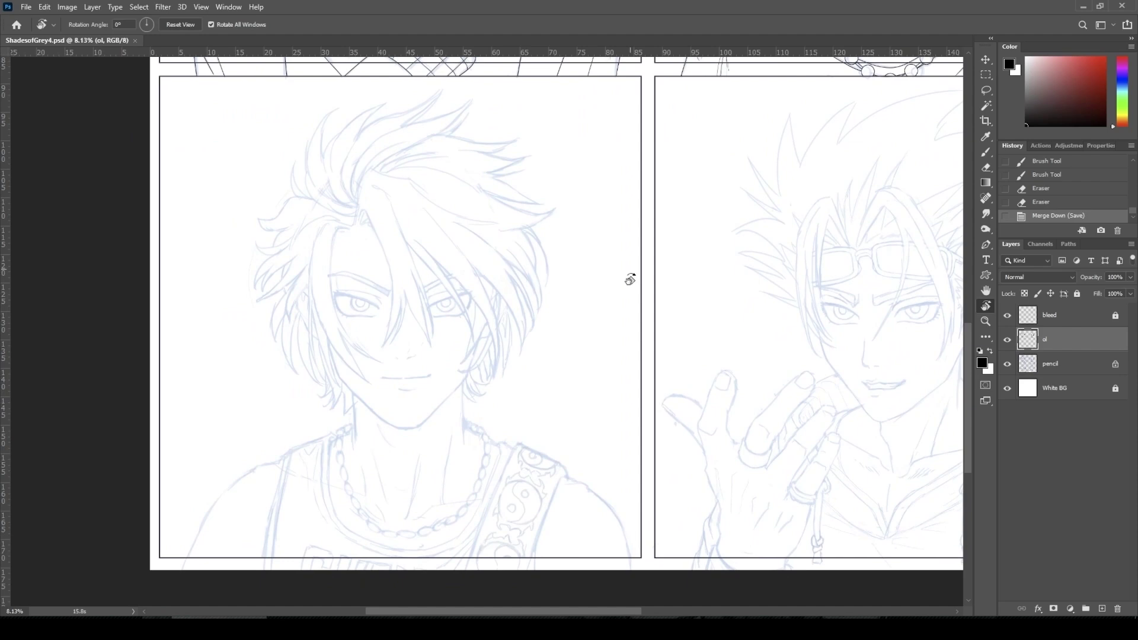
click(1007, 338)
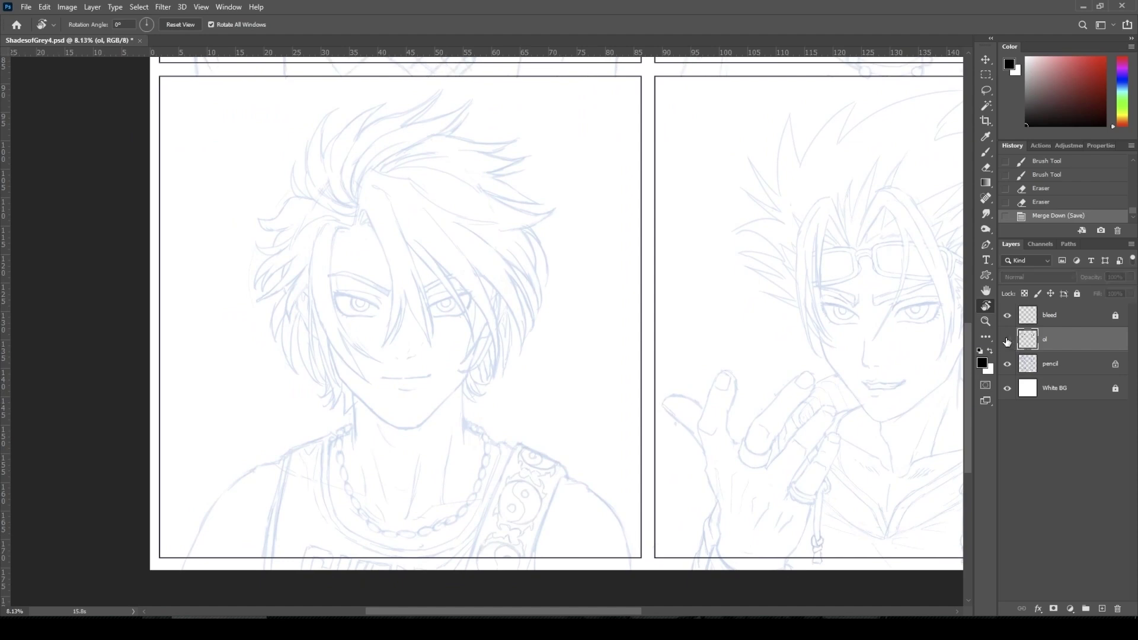
click(1008, 336)
click(1102, 606)
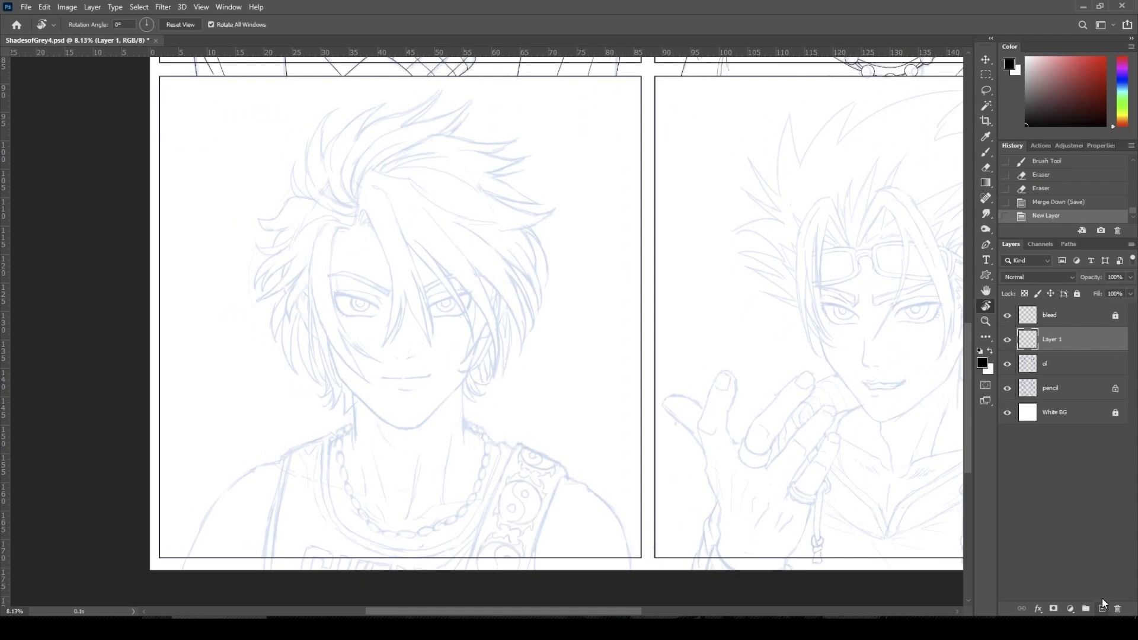
Compare the page with the ol layer hidden and shown, and examine the pencil sketch of the lower-left portrait
key(ctrl+minus)
key(ctrl+minus)
key(ctrl+minus)
click(1008, 364)
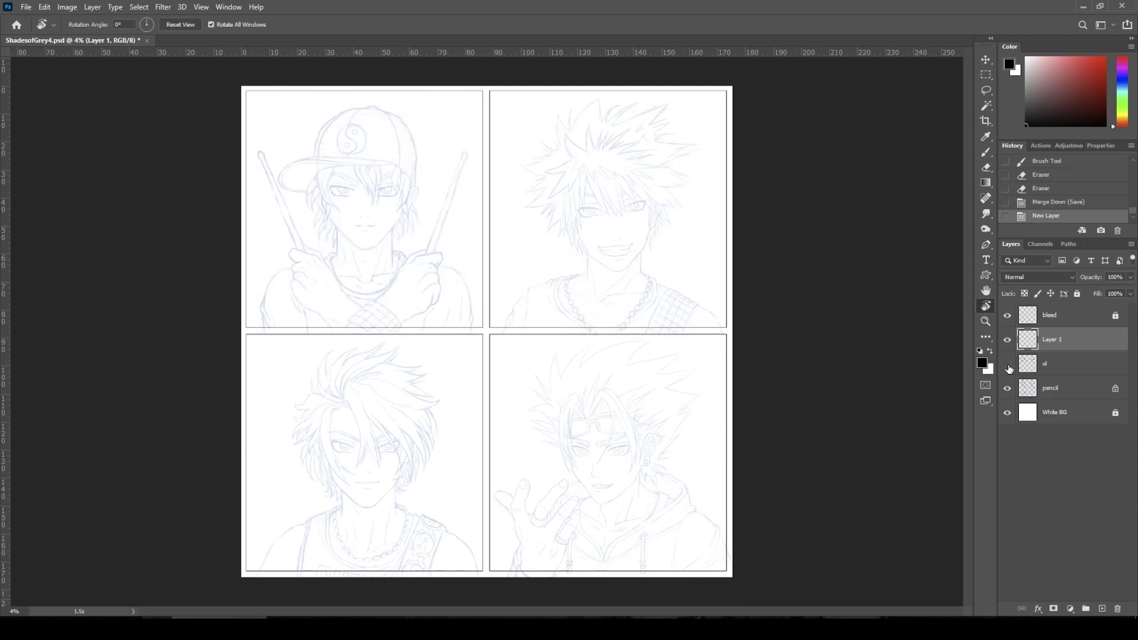
click(1007, 364)
key(ctrl+plus)
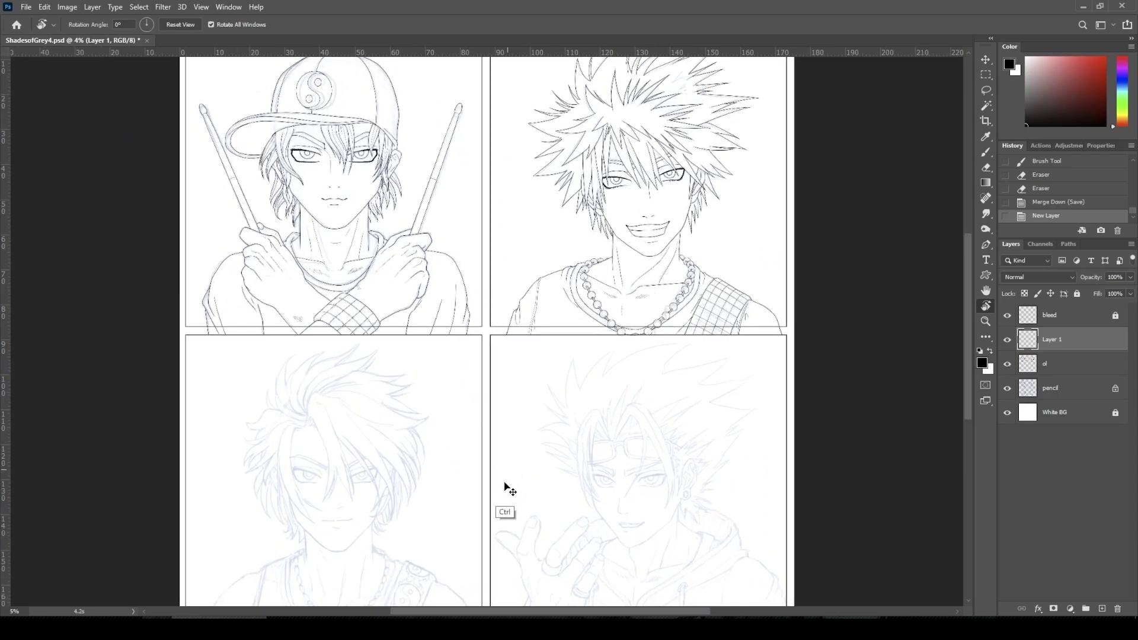
key(ctrl+plus)
key(ctrl+plus)
key(ctrl+plus)
key(ctrl+plus)
drag(430, 507, 646, 130)
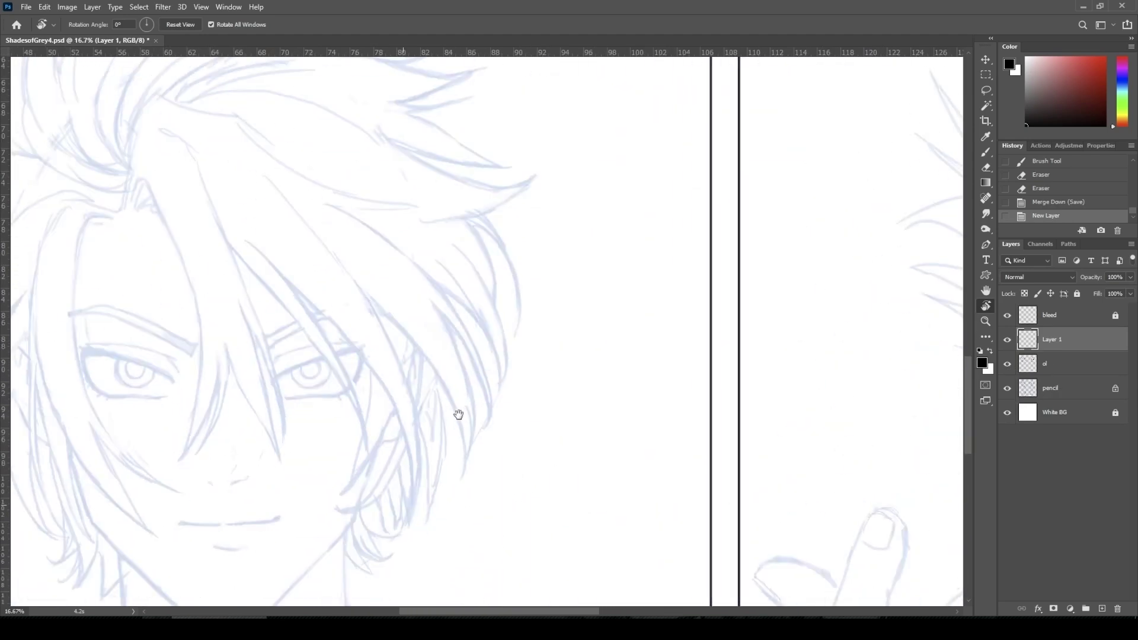
mouse_move(460, 414)
mouse_down()
mouse_move(630, 340)
mouse_move(650, 130)
mouse_up()
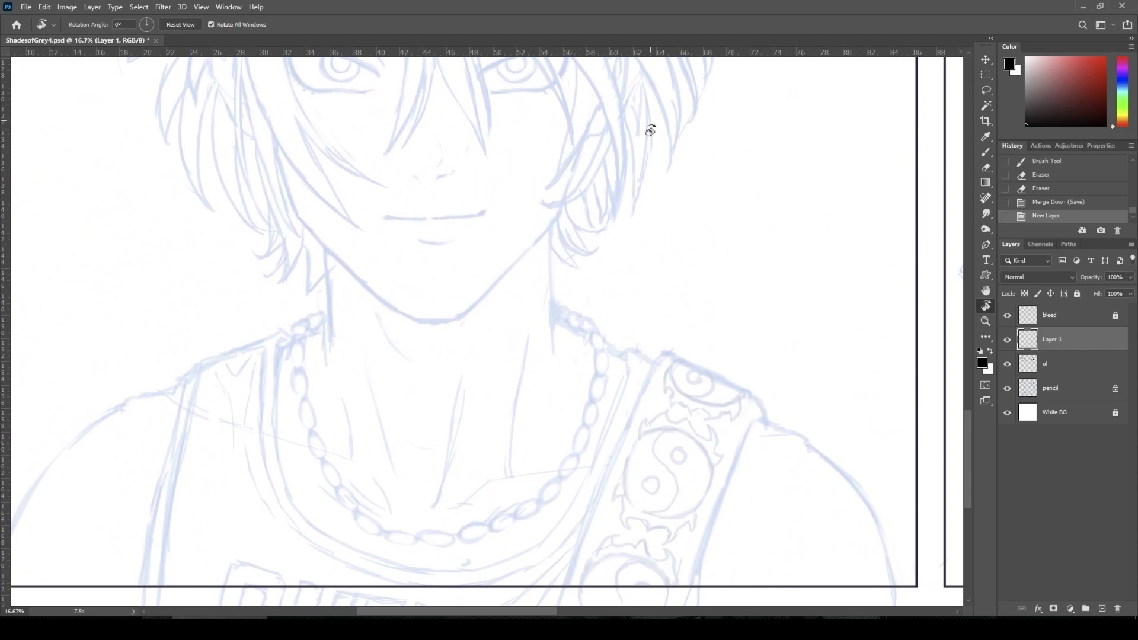
drag(508, 311, 492, 501)
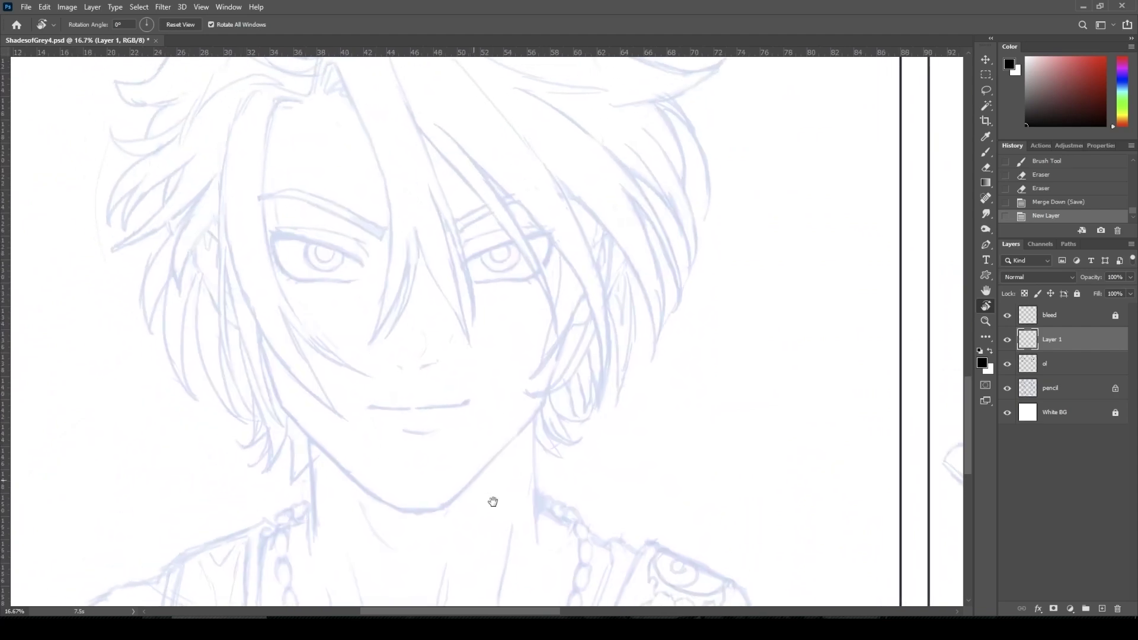
Ink the thick upper lid, outer corner and lower lid of the lower-left character's right-hand eye on the ol layer
click(1045, 363)
key(b)
key(ctrl+plus)
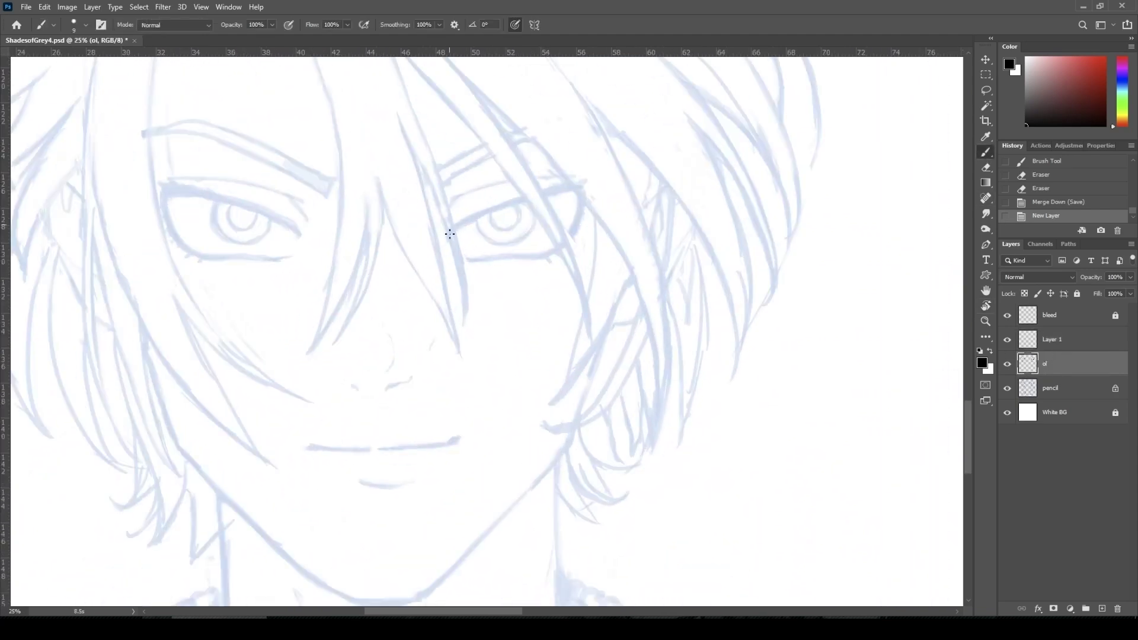
drag(444, 238, 568, 187)
key(bracketright)
key(bracketright)
key(bracketright)
key(bracketright)
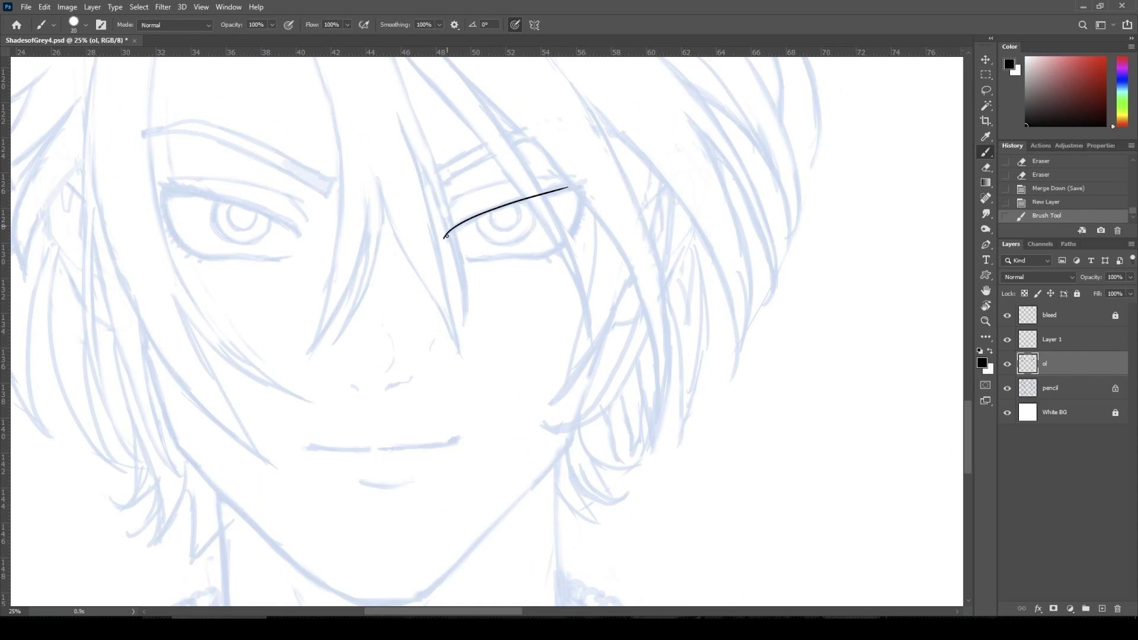
drag(444, 237, 587, 182)
mouse_move(467, 261)
mouse_down()
mouse_move(551, 256)
mouse_move(576, 176)
mouse_move(575, 222)
mouse_move(596, 177)
mouse_move(583, 182)
mouse_up()
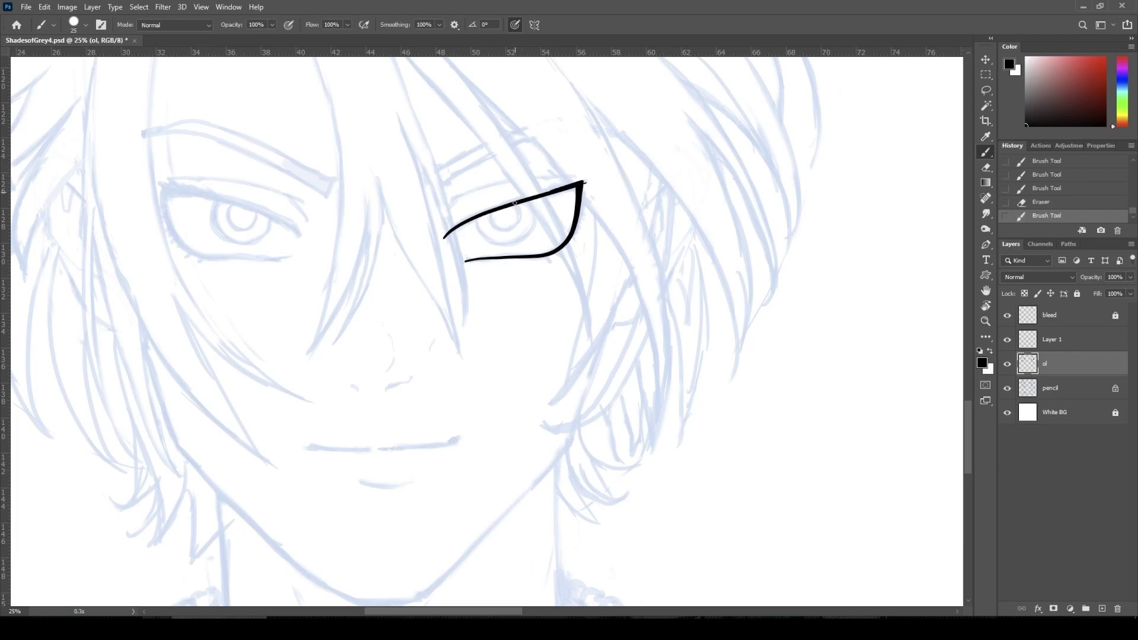
drag(472, 218, 584, 180)
drag(461, 266, 479, 262)
Ink short pointed lashes along the eye's upper lid and outer lower curve with a smaller brush
key(bracketleft)
key(bracketleft)
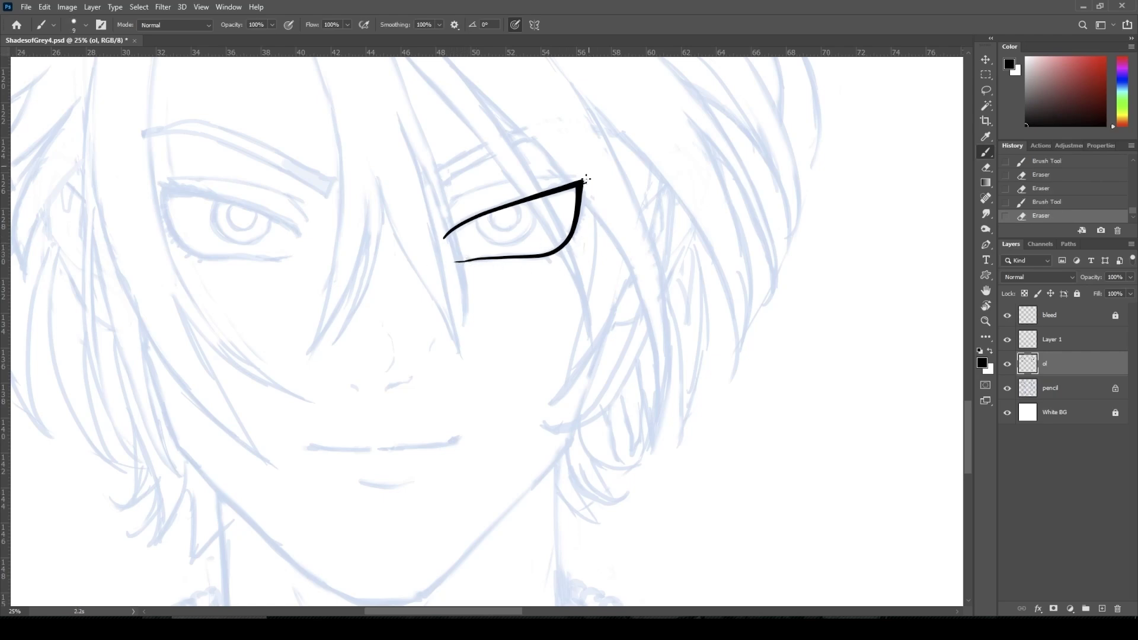
mouse_move(547, 191)
mouse_down()
mouse_move(581, 173)
mouse_move(589, 185)
mouse_up()
drag(572, 235, 580, 230)
scroll(645, 189, up, 1)
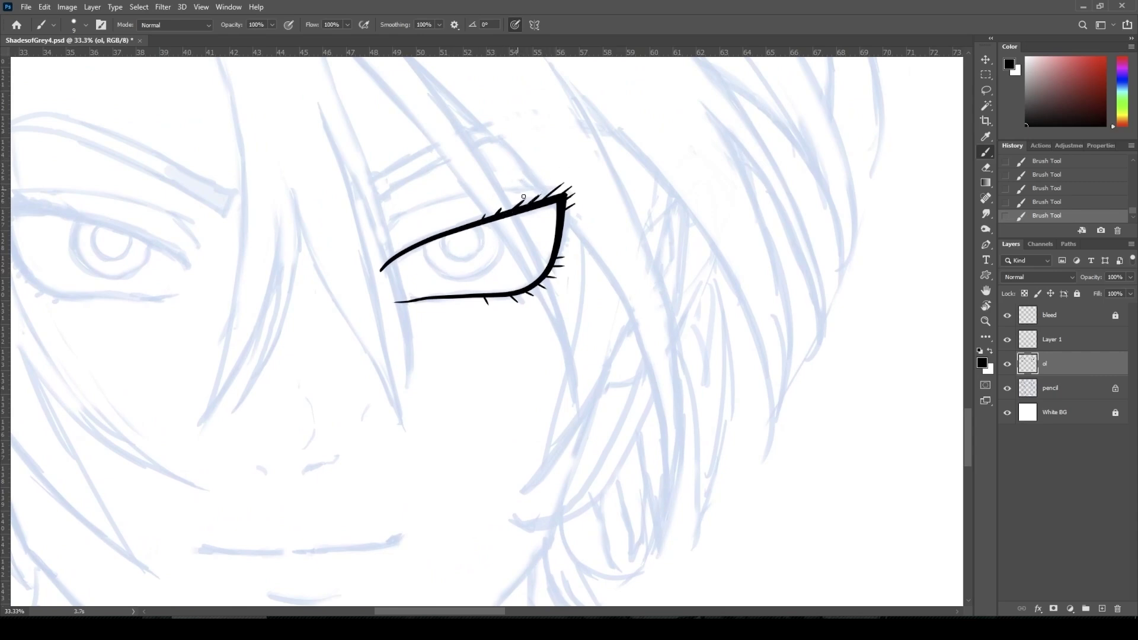
Build up the cluster of lashes at the eye's outer upper corner, undoing the unwanted strokes
mouse_move(511, 206)
mouse_down()
mouse_move(538, 188)
mouse_move(529, 199)
mouse_move(575, 185)
mouse_up()
drag(567, 194, 582, 189)
mouse_move(569, 205)
mouse_down()
mouse_move(584, 189)
mouse_move(578, 207)
mouse_up()
key(ctrl+z)
key(ctrl+z)
Rework and thicken the lashes along the eye's lower outer curve, undoing misplaced strokes
mouse_move(555, 260)
mouse_down()
mouse_move(567, 257)
mouse_move(563, 276)
mouse_move(546, 289)
mouse_up()
key(ctrl+z)
drag(628, 342, 776, 361)
mouse_move(656, 314)
mouse_down()
mouse_move(671, 321)
mouse_move(638, 321)
mouse_move(660, 325)
mouse_move(650, 321)
mouse_up()
key(ctrl+z)
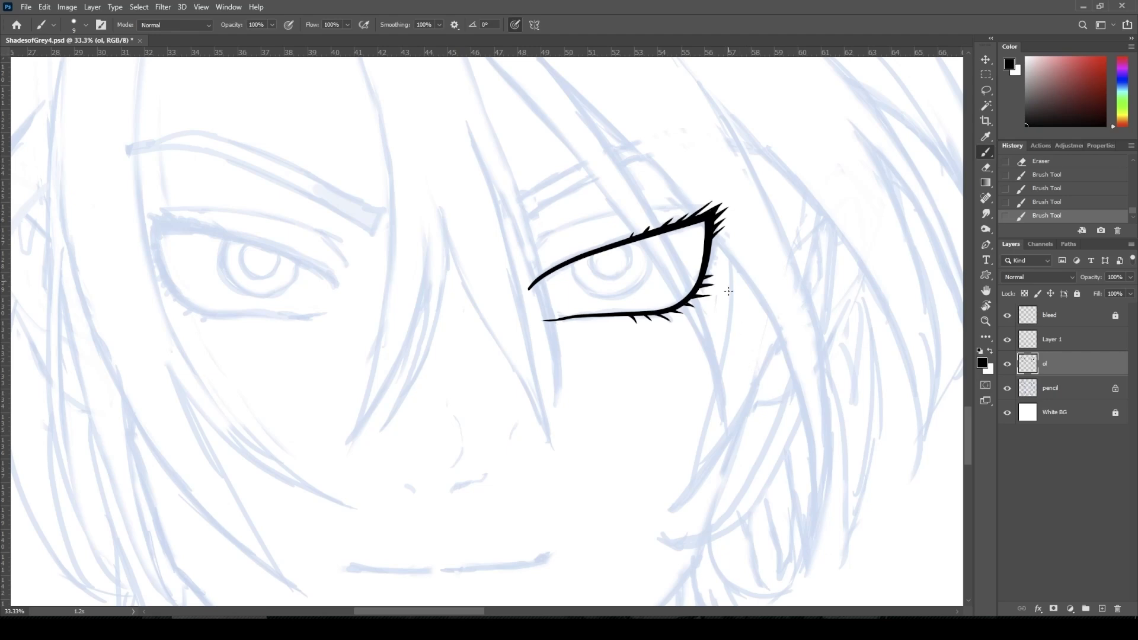
mouse_move(692, 295)
mouse_down()
mouse_move(715, 295)
mouse_move(683, 313)
mouse_move(709, 312)
mouse_up()
mouse_move(689, 310)
mouse_down()
mouse_move(723, 315)
mouse_move(693, 311)
mouse_up()
mouse_move(685, 302)
mouse_down()
mouse_move(713, 308)
mouse_move(670, 317)
mouse_up()
Ink the curved iris and pupil outlines beneath the upper lid, redoing the arcs that miss the sketch
mouse_move(648, 241)
mouse_down()
mouse_move(655, 263)
mouse_move(609, 302)
mouse_move(577, 253)
mouse_up()
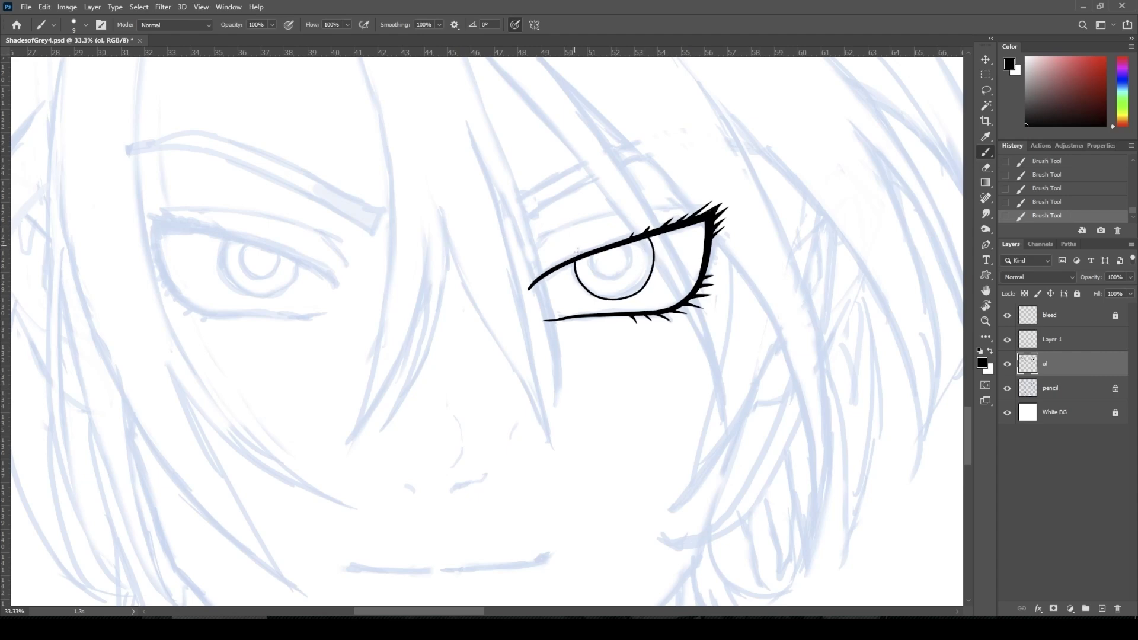
key(ctrl+z)
mouse_move(652, 241)
mouse_down()
mouse_move(572, 289)
mouse_move(593, 257)
mouse_move(583, 294)
mouse_move(647, 274)
mouse_move(639, 235)
mouse_move(622, 240)
mouse_move(614, 281)
mouse_move(589, 247)
mouse_move(598, 244)
mouse_up()
key(ctrl+z)
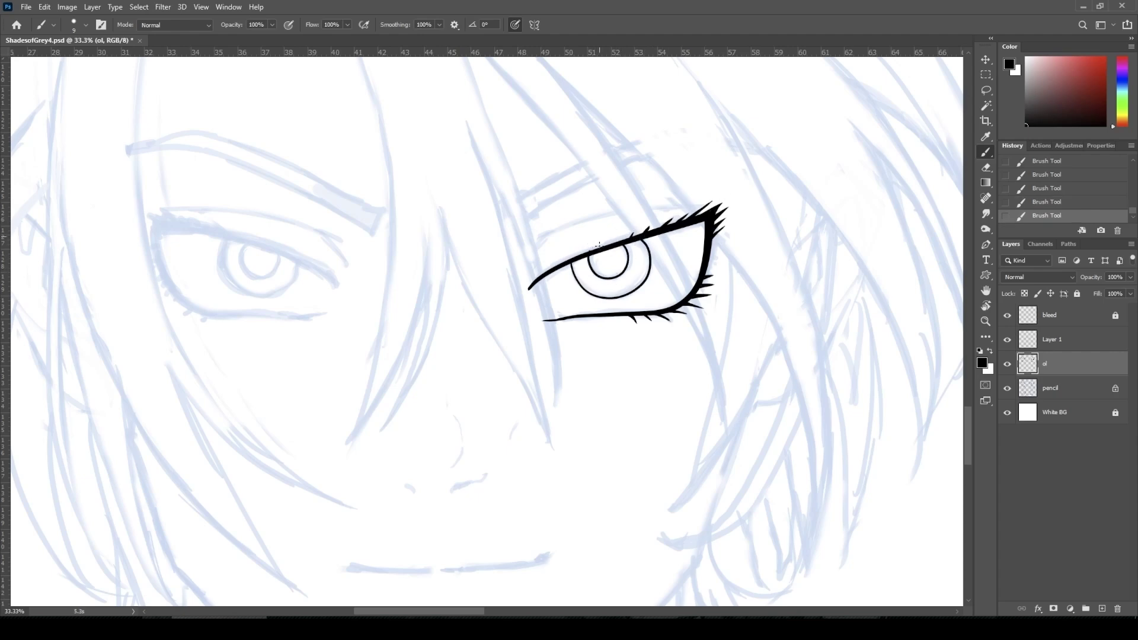
drag(697, 207, 591, 247)
key(ctrl+minus)
key(ctrl+minus)
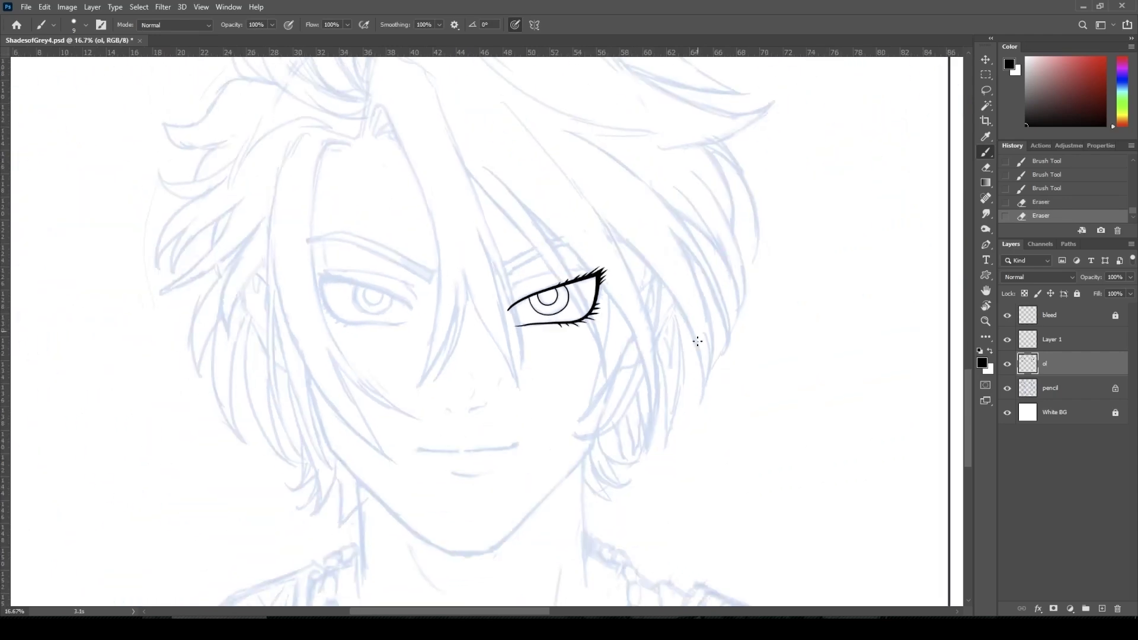
Lasso the pupil outline, nudge it slightly to the right within the iris and deselect it
key(ctrl+plus)
key(ctrl+plus)
key(ctrl+plus)
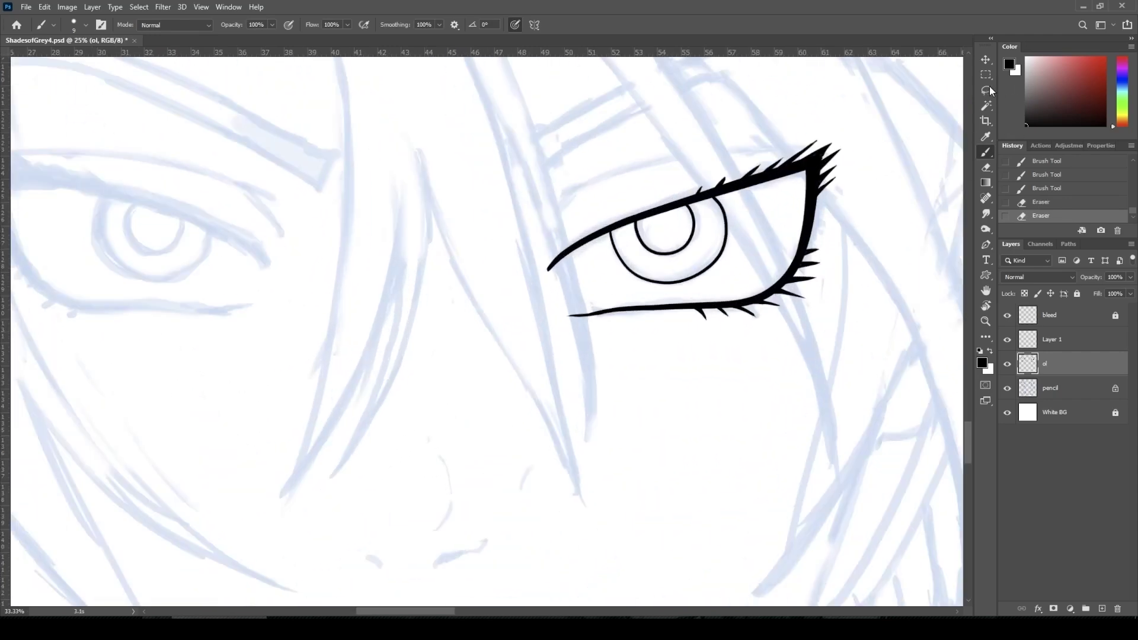
key(l)
mouse_move(643, 220)
mouse_down()
mouse_move(650, 252)
mouse_move(702, 205)
mouse_move(646, 221)
mouse_up()
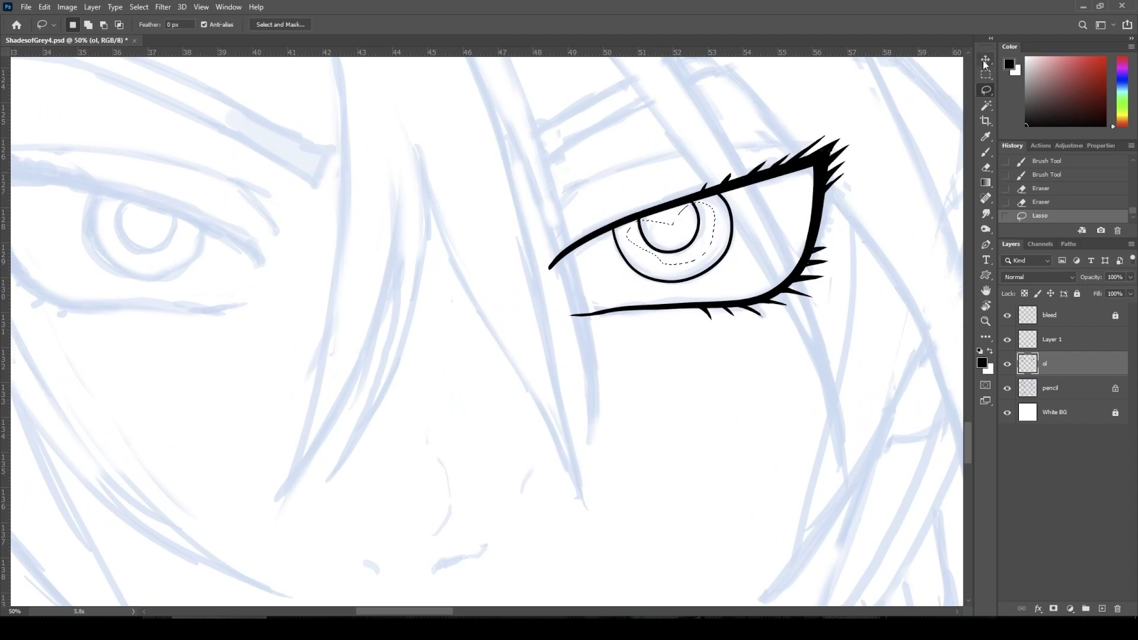
click(985, 60)
key(Right)
key(Right)
key(Right)
key(Right)
key(Right)
key(Right)
key(Right)
key(Right)
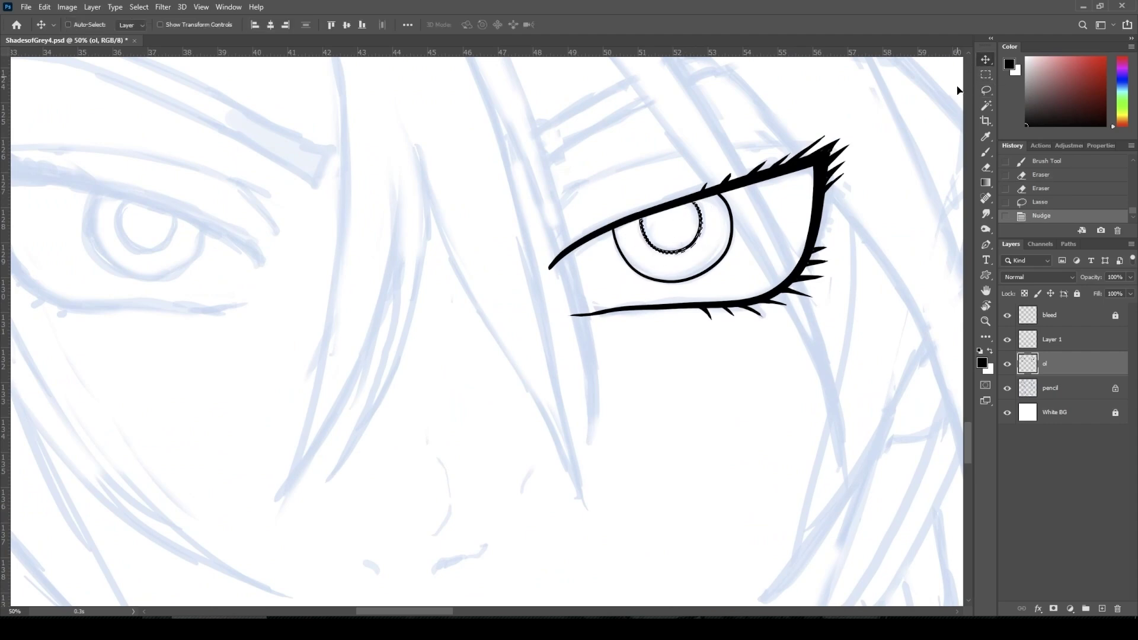
key(ctrl+d)
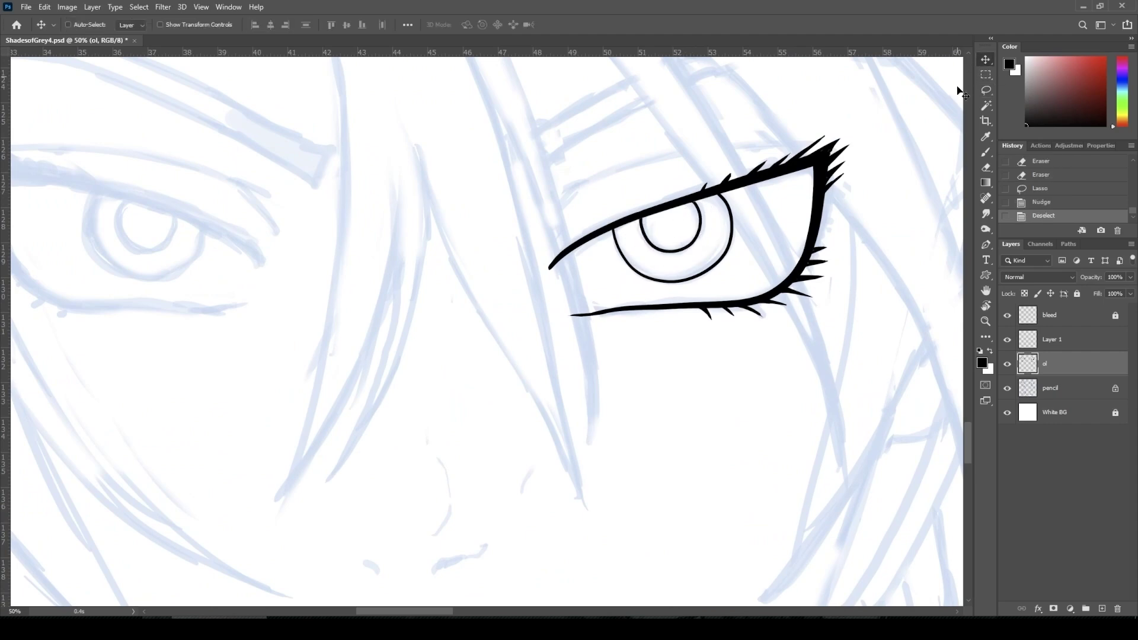
Touch up the iris outline near the upper lid and ink the thin eyelid crease above the eye
key(b)
click(758, 191)
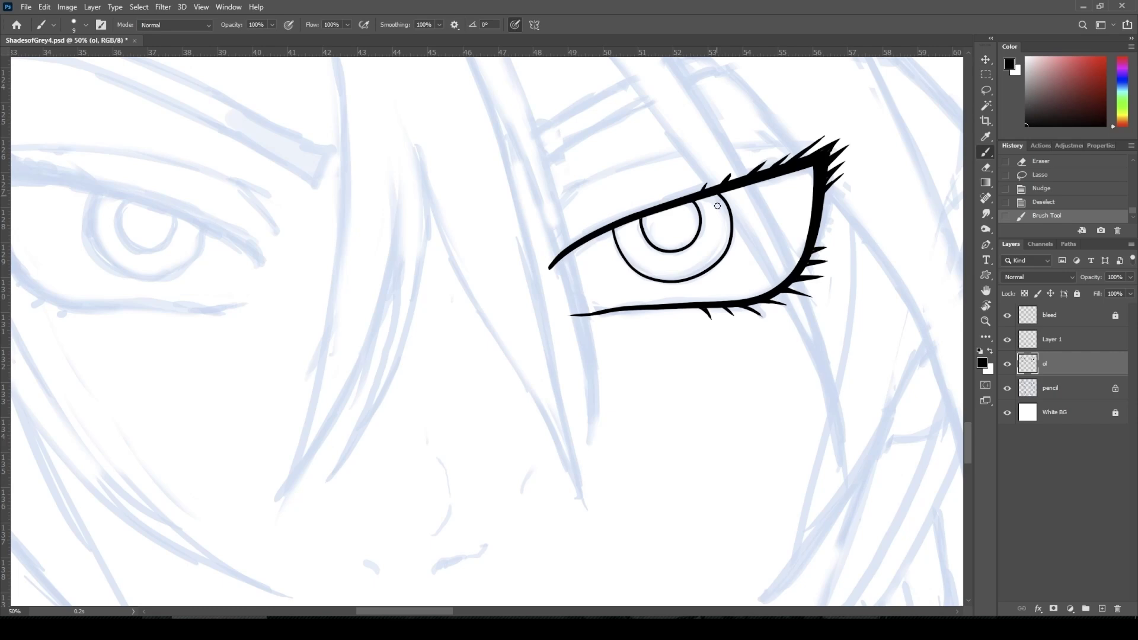
drag(717, 204, 732, 215)
click(726, 202)
key(ctrl+minus)
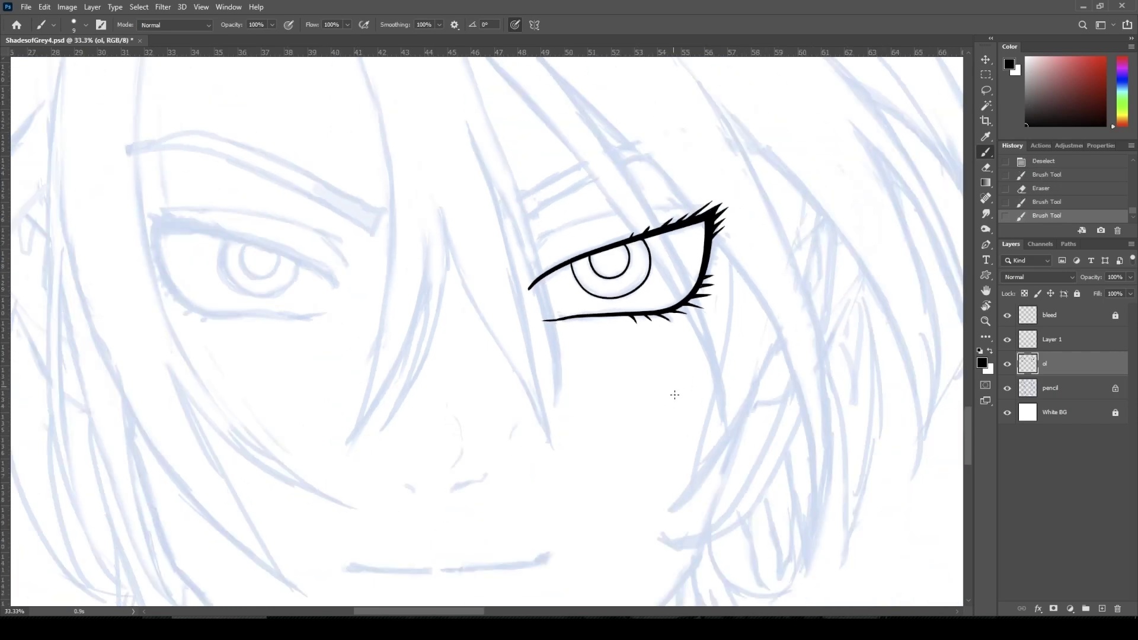
mouse_move(682, 206)
mouse_down()
mouse_move(538, 236)
mouse_move(503, 255)
mouse_move(527, 259)
mouse_up()
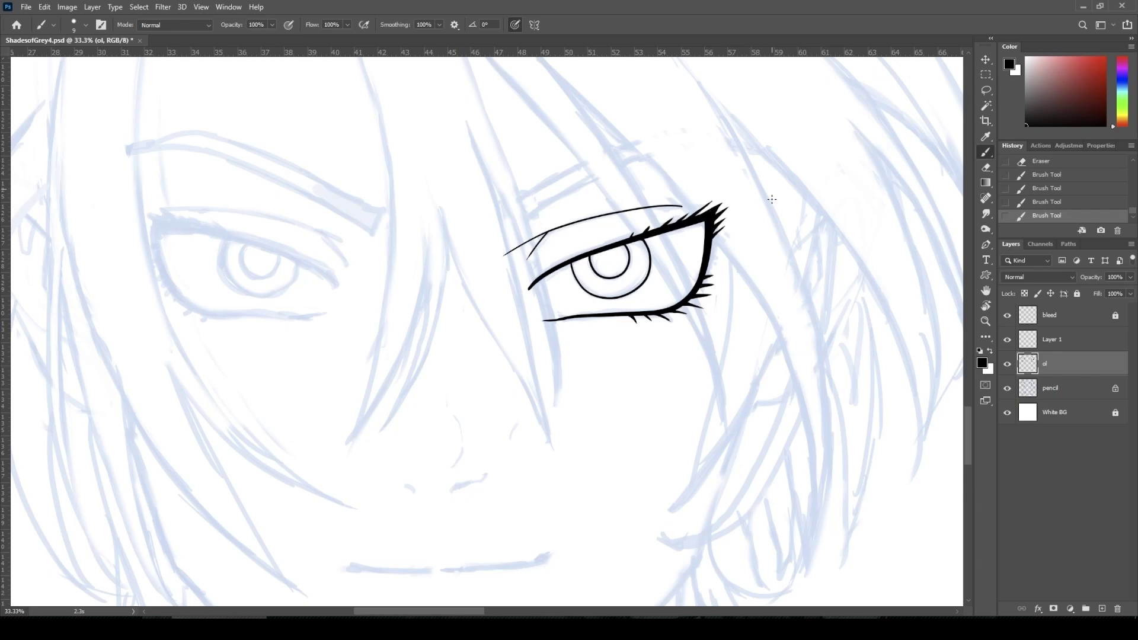
Select the finished eye with a rectangular marquee and paste a copy in place on a new layer
key(m)
drag(460, 177, 753, 425)
key(ctrl+c)
key(ctrl+shift+v)
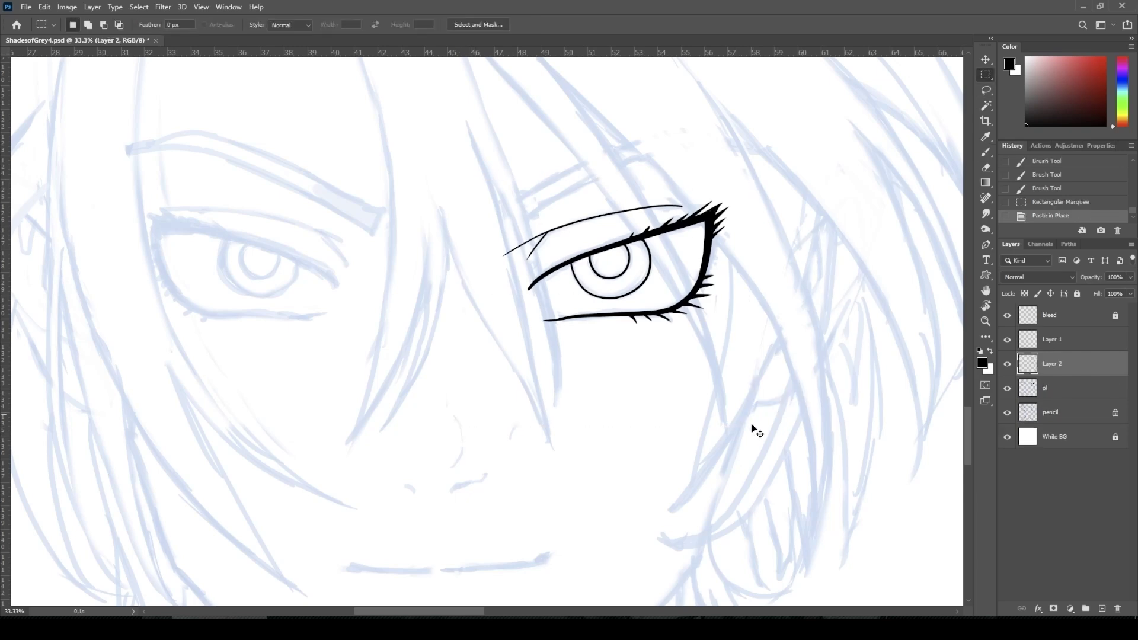
Flip the copied eye horizontally and move it over the sketch of the opposite eye
click(45, 7)
mouse_move(165, 286)
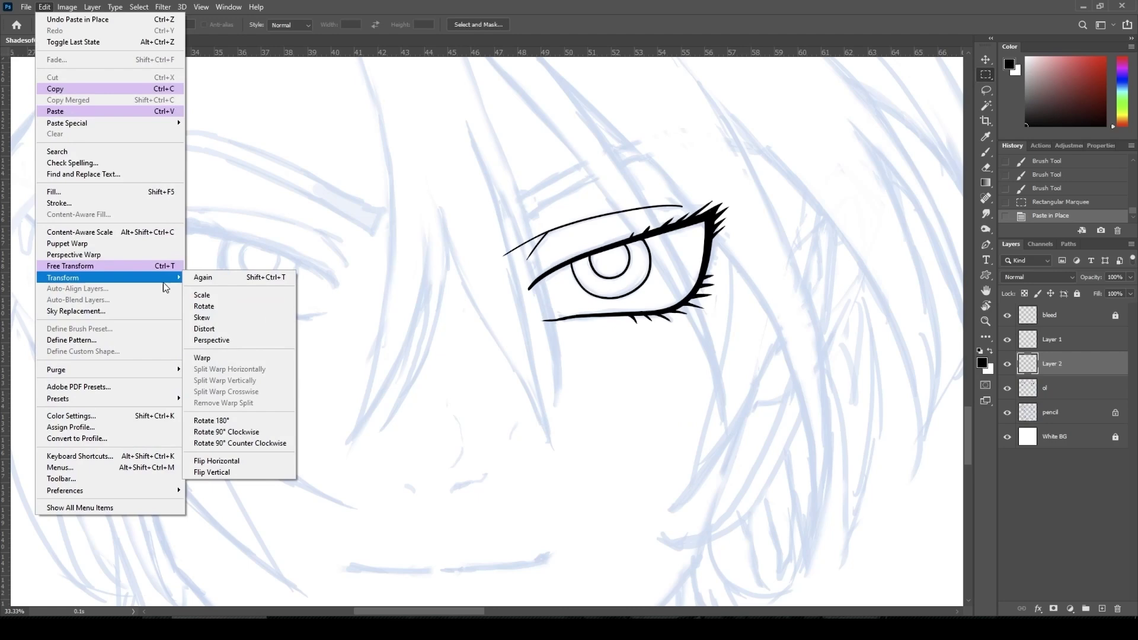
click(279, 460)
key(v)
drag(548, 289, 300, 292)
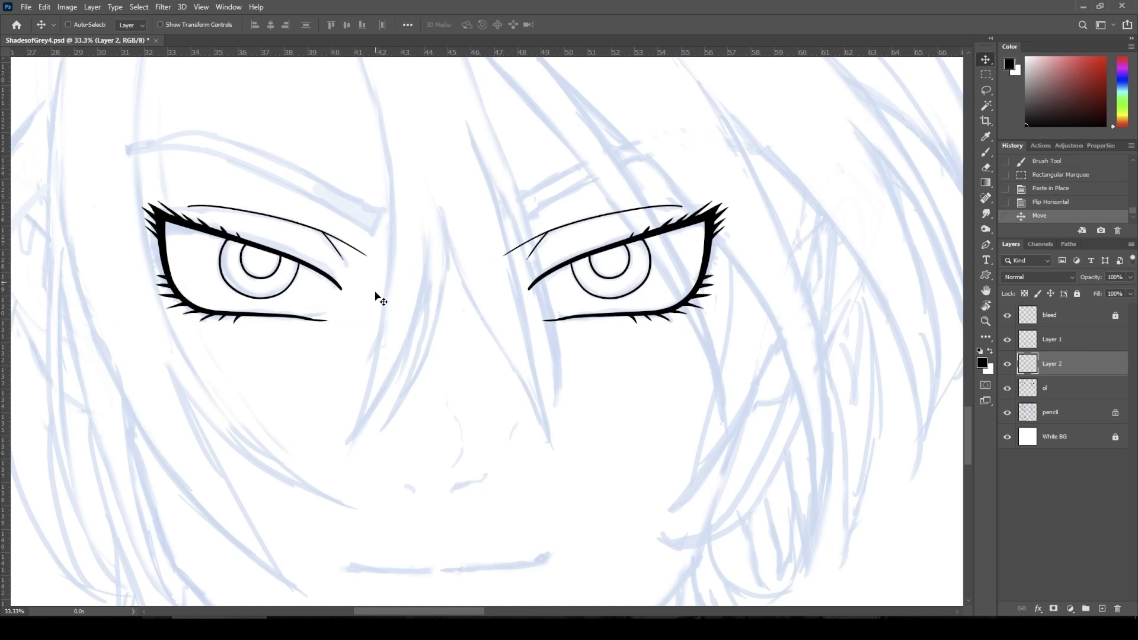
Clean up the inner ends of both eyes' lower lid lines and merge the copied eye layer down into the ol layer
key(b)
click(364, 302)
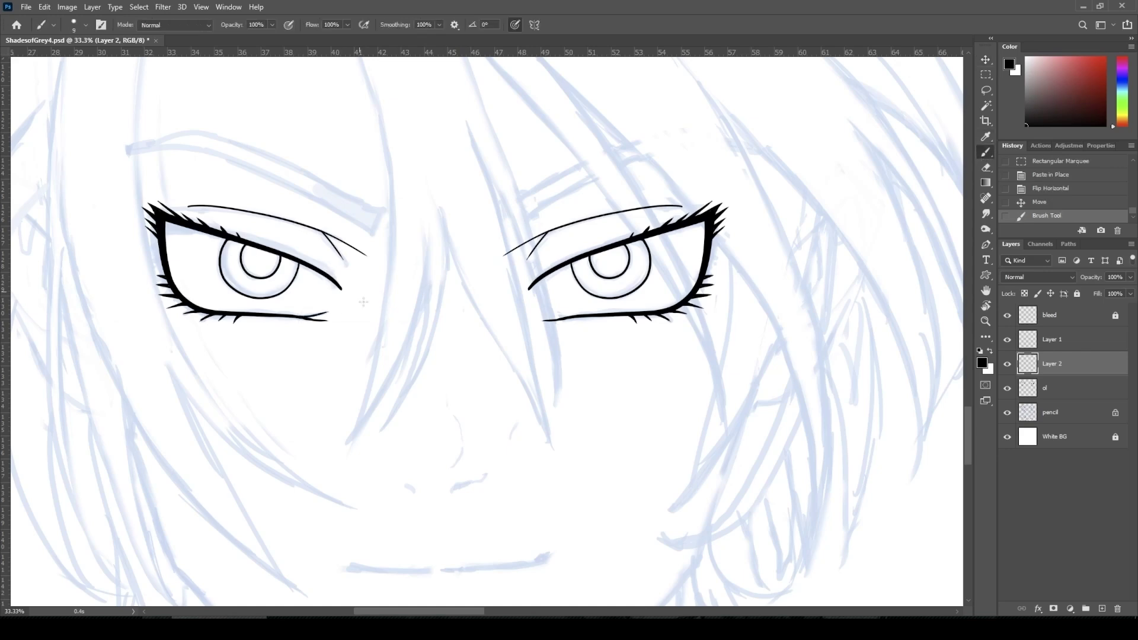
drag(575, 315, 550, 314)
click(393, 318)
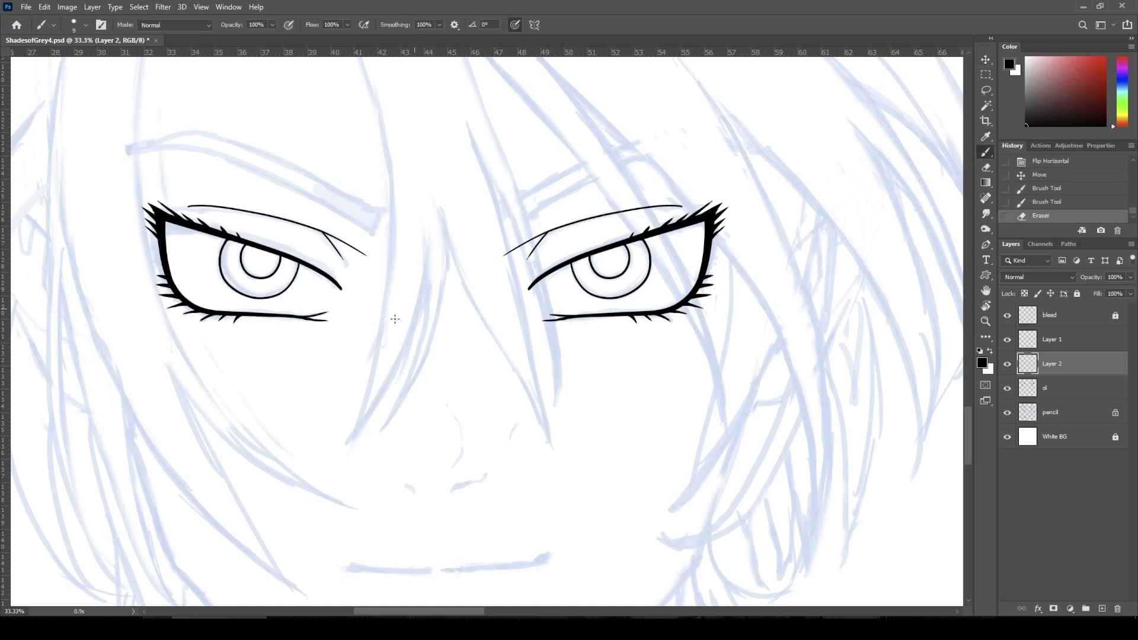
click(1060, 393)
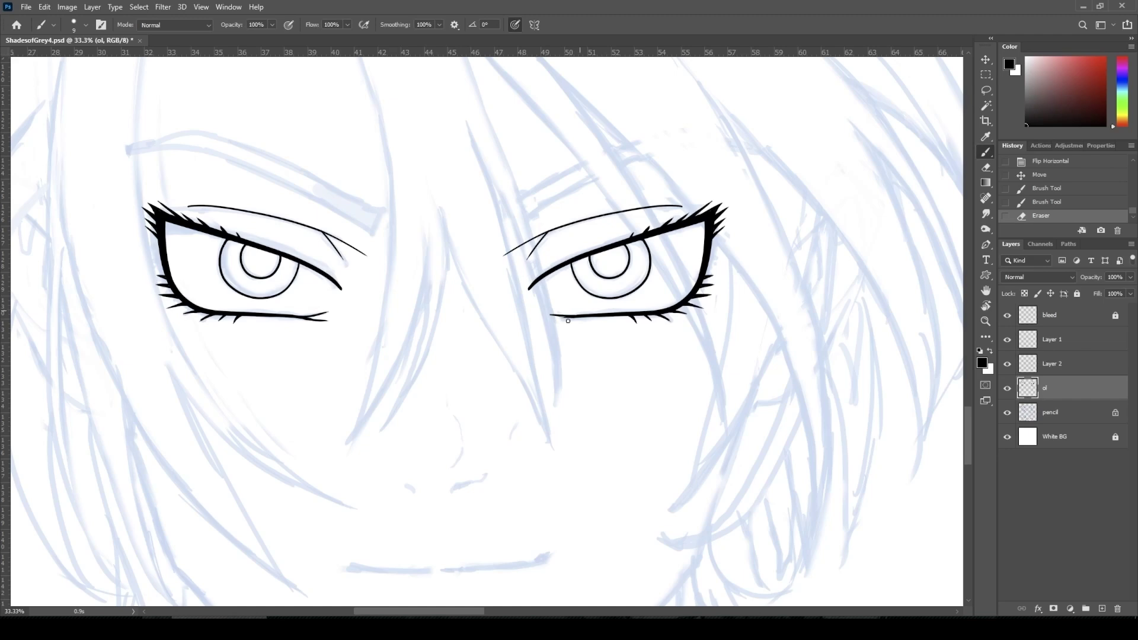
drag(568, 320, 561, 320)
click(329, 321)
click(1052, 364)
drag(317, 321, 336, 321)
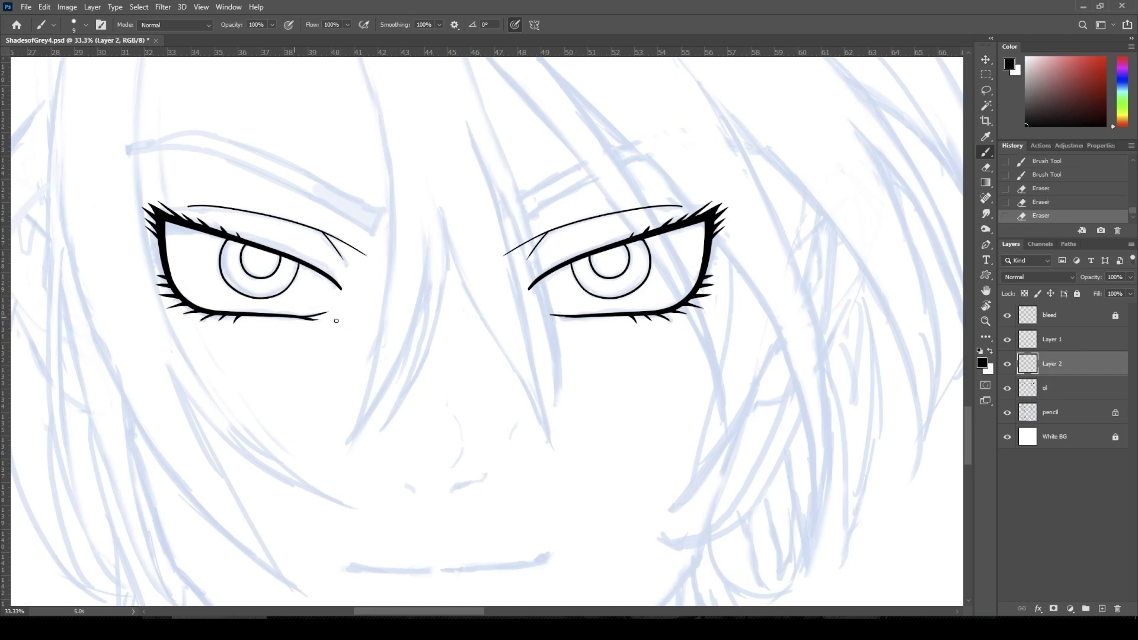
key(ctrl+e)
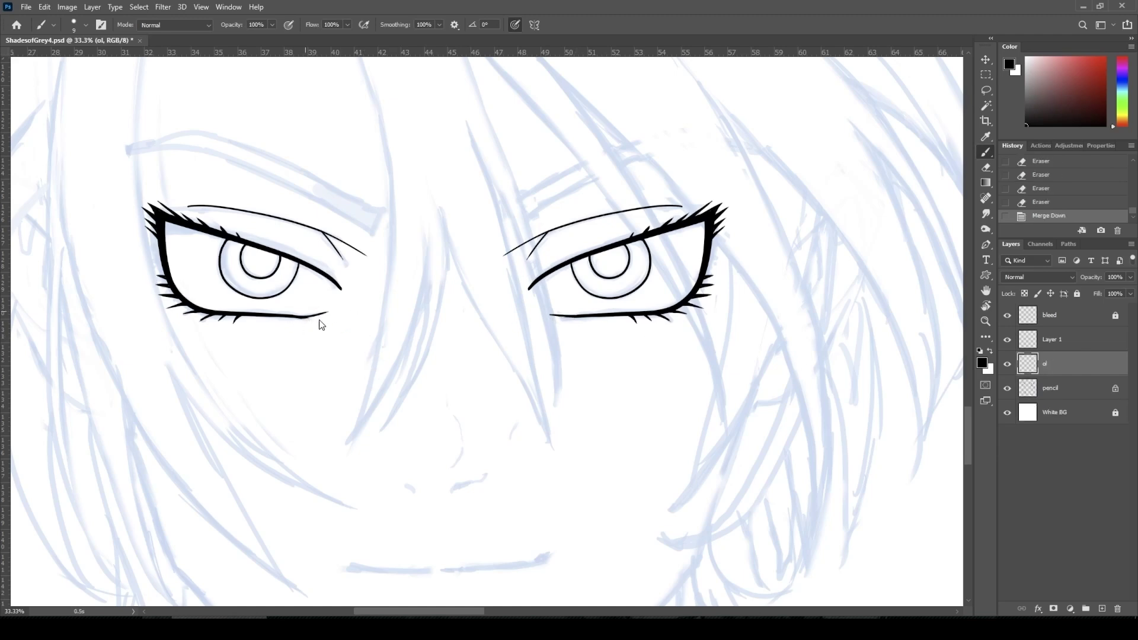
Refine the inner corners of both eyes and taper the outer tips of the eyelid creases
drag(294, 323, 303, 321)
drag(336, 284, 342, 292)
drag(338, 286, 344, 290)
drag(526, 285, 528, 289)
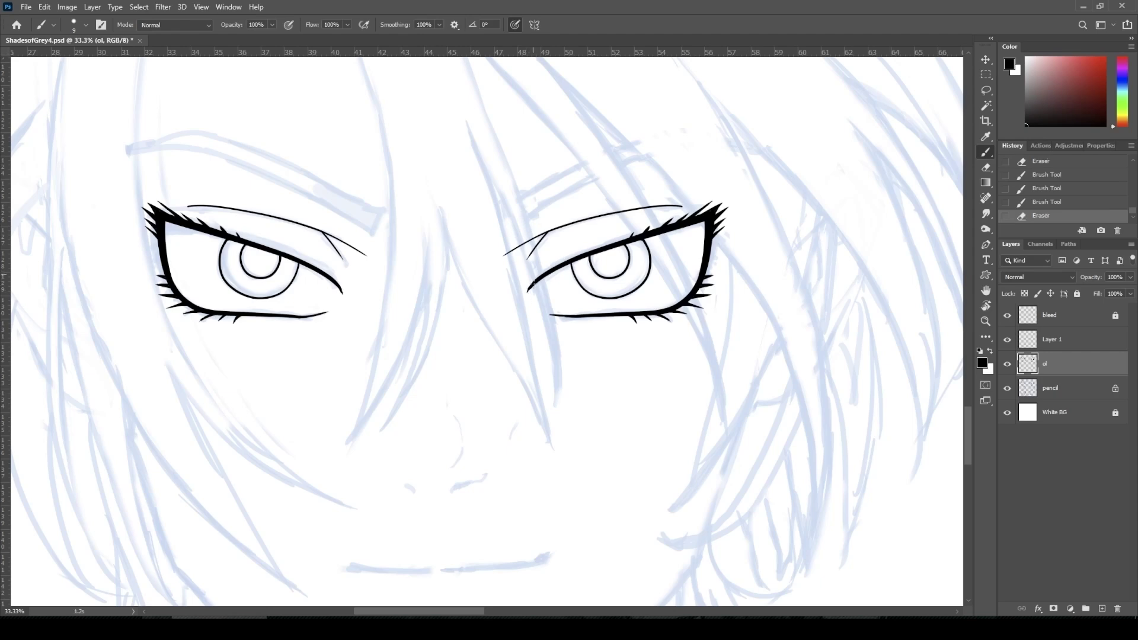
drag(193, 209, 189, 207)
drag(679, 207, 685, 207)
Ink the outline of the eyebrow above the finished eye, with a jagged inner end and a tapered outer tip
mouse_move(382, 207)
mouse_down()
mouse_move(374, 236)
mouse_move(380, 208)
mouse_up()
mouse_move(380, 207)
mouse_down()
mouse_move(230, 142)
mouse_move(110, 152)
mouse_up()
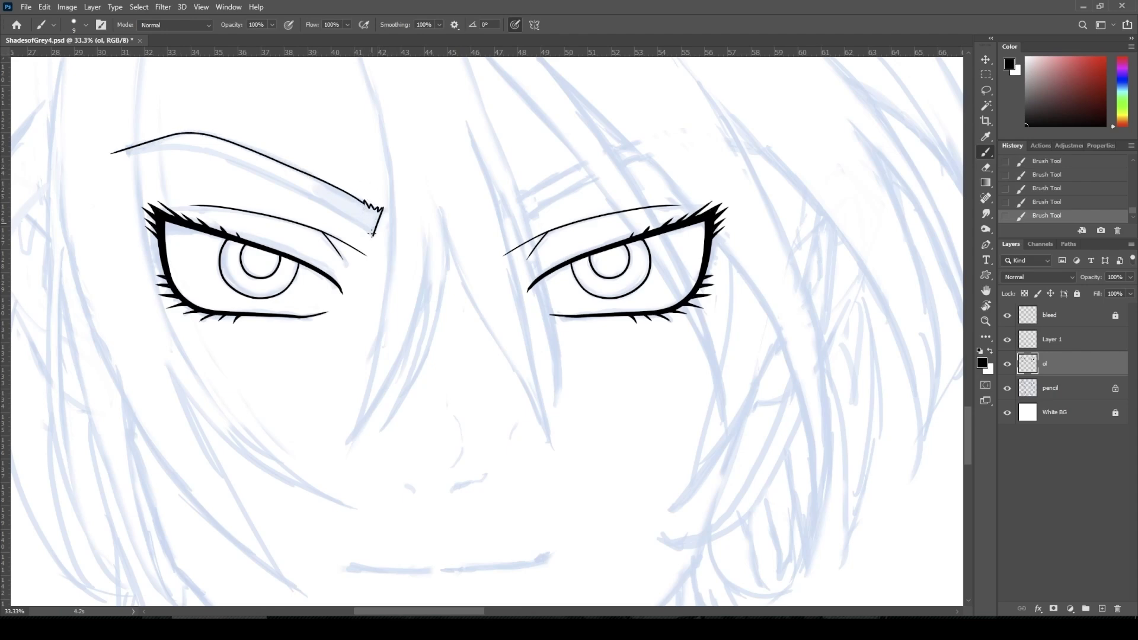
mouse_move(372, 233)
mouse_down()
mouse_move(255, 172)
mouse_move(118, 152)
mouse_up()
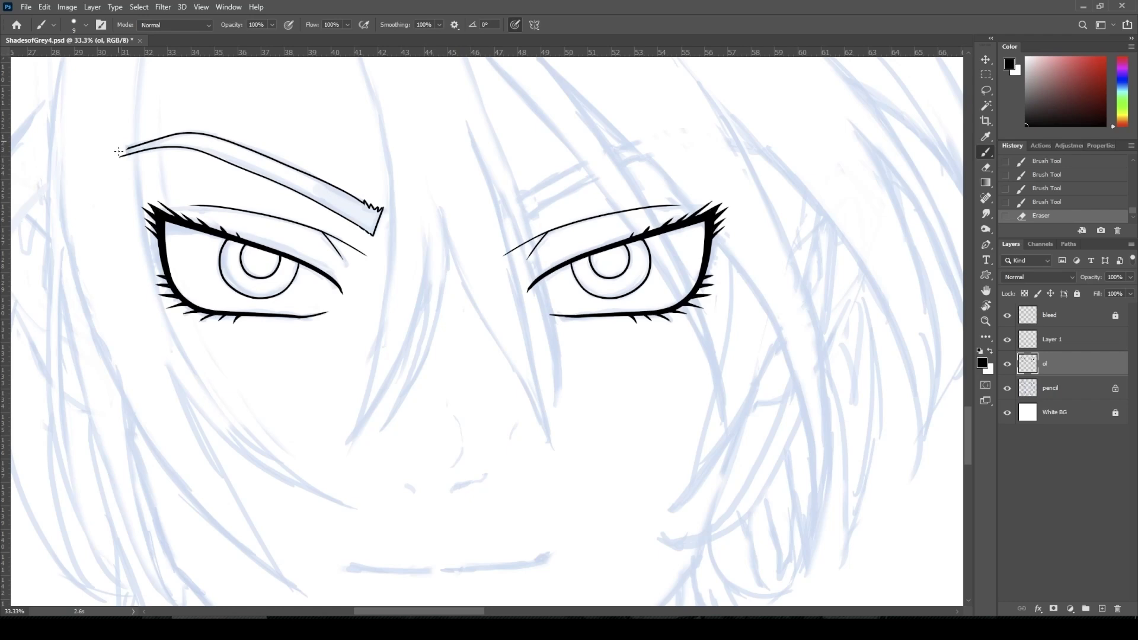
Draw a cluster of closely spaced straight vertical lines down the bridge of the nose
drag(451, 239, 452, 404)
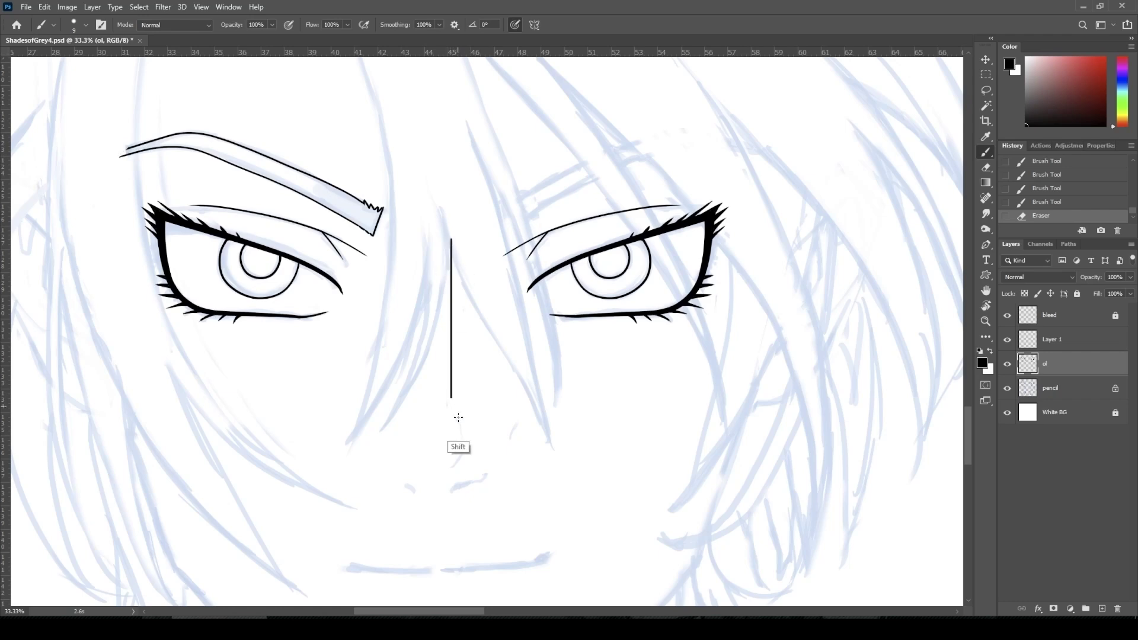
drag(445, 240, 443, 412)
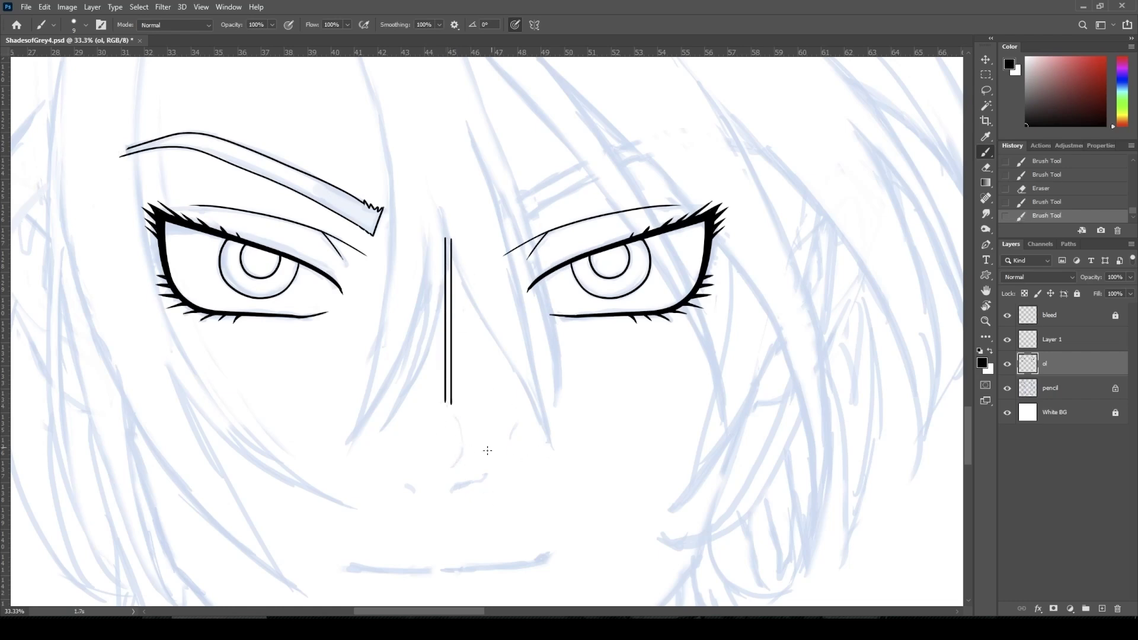
drag(441, 238, 444, 415)
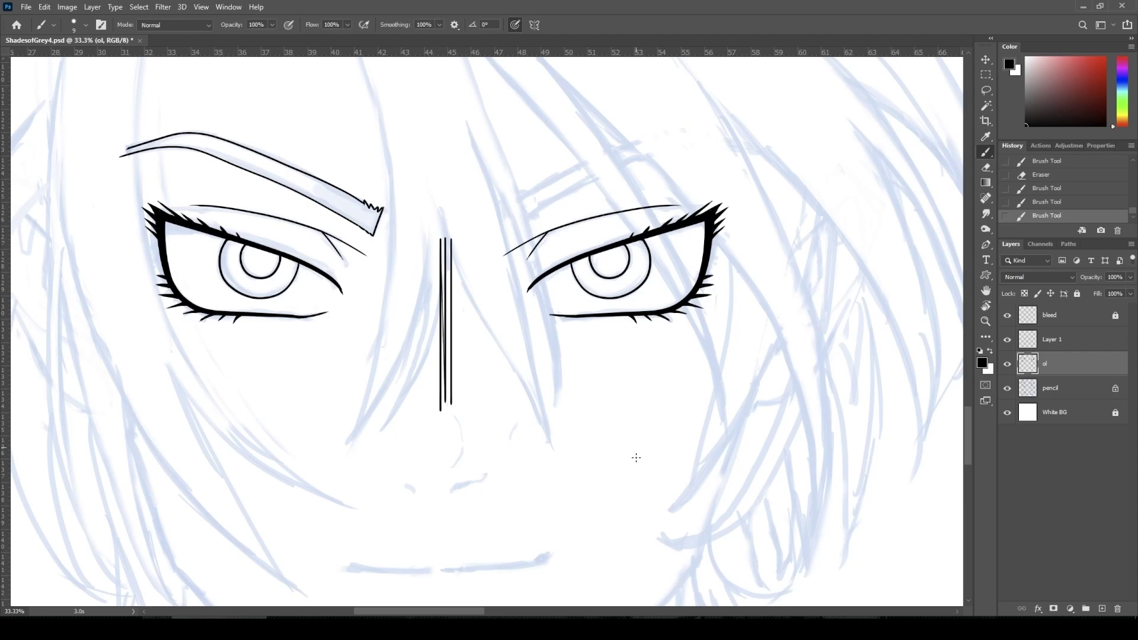
drag(438, 239, 439, 410)
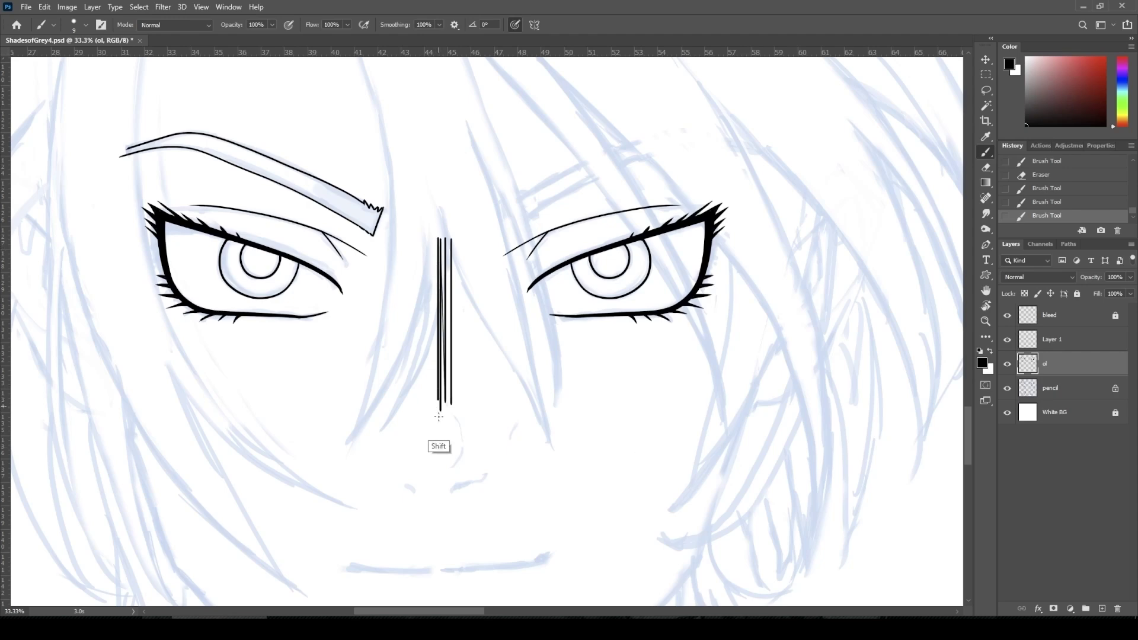
mouse_move(454, 246)
mouse_down()
mouse_move(452, 405)
mouse_move(446, 240)
mouse_up()
key(b)
drag(446, 399, 438, 409)
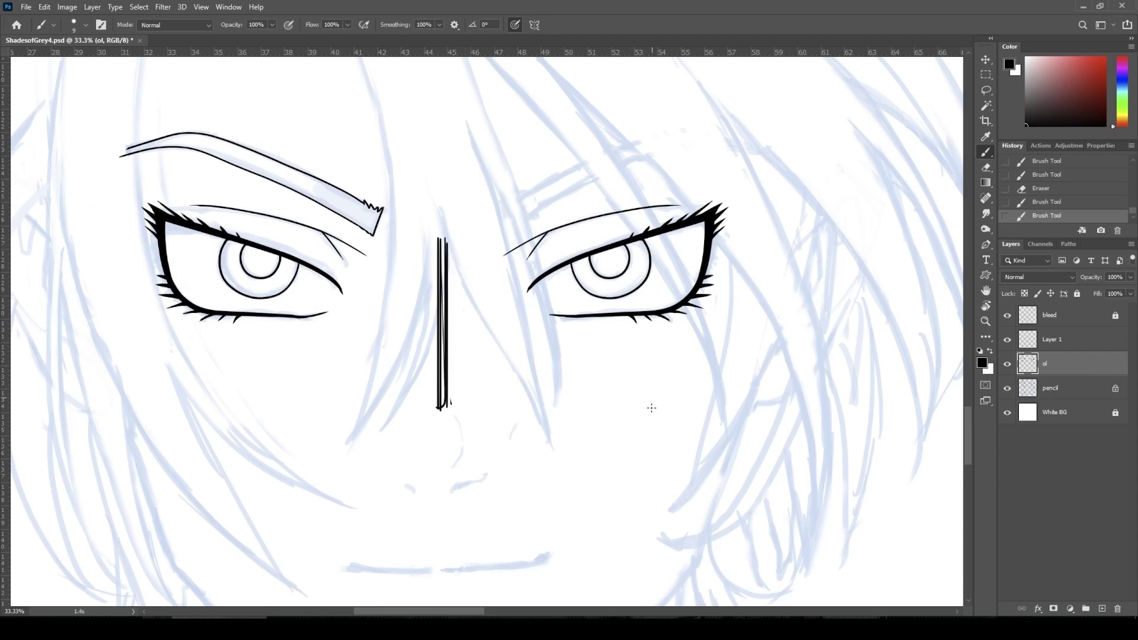
Ink the nose with a curved line at its tip and short thick strokes for both nostrils
drag(561, 479, 592, 396)
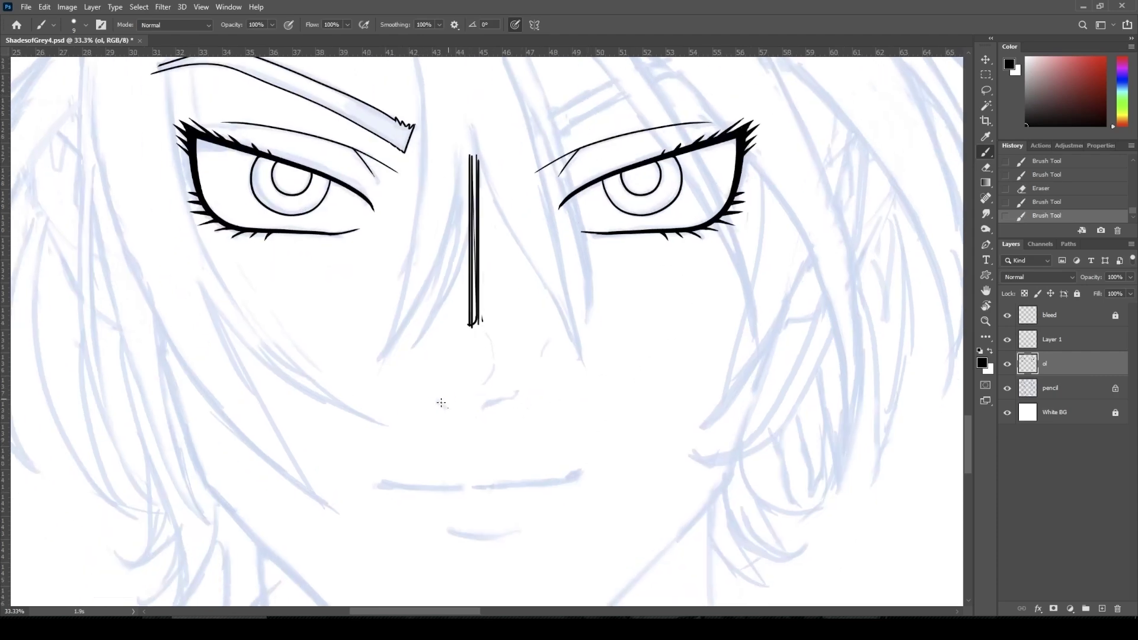
mouse_move(437, 403)
mouse_down()
mouse_move(520, 391)
mouse_move(499, 408)
mouse_move(510, 398)
mouse_up()
mouse_move(481, 386)
mouse_down()
mouse_move(491, 354)
mouse_move(483, 387)
mouse_move(453, 405)
mouse_up()
drag(446, 406, 482, 439)
Select the left nostril stroke with a rectangular marquee, nudge it slightly right, save the file and deselect
click(985, 75)
click(986, 59)
key(shift+Right)
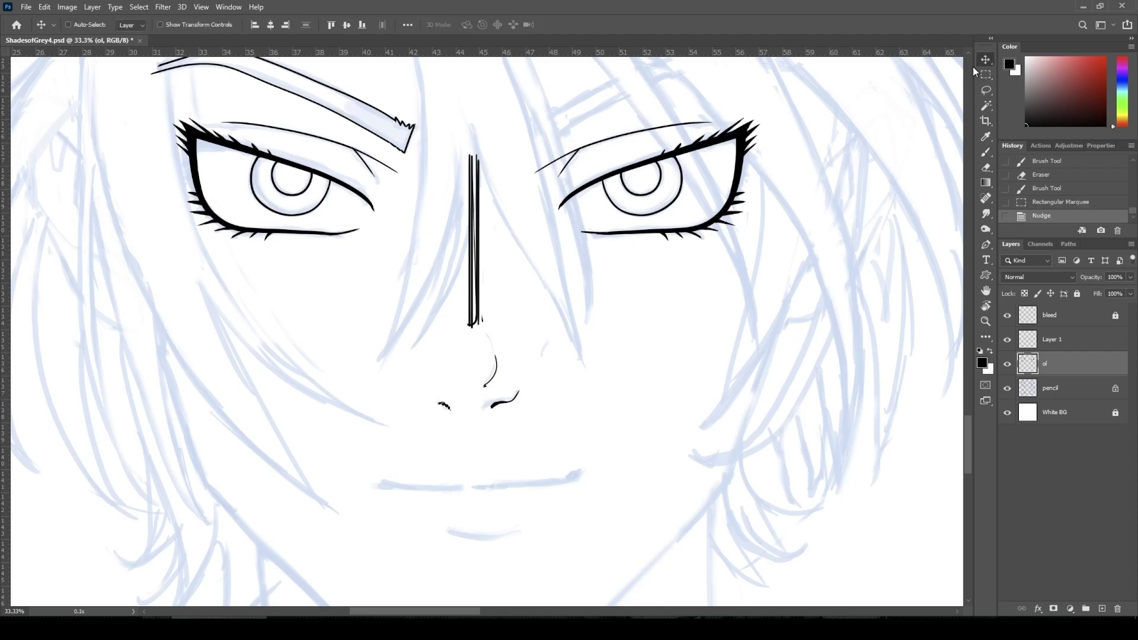
key(Right)
key(Right)
key(Right)
key(Right)
key(Right)
key(Right)
key(Right)
key(Right)
key(Right)
key(Right)
key(Right)
key(Right)
key(Right)
key(Right)
key(Right)
key(Right)
key(ctrl+s)
key(ctrl+d)
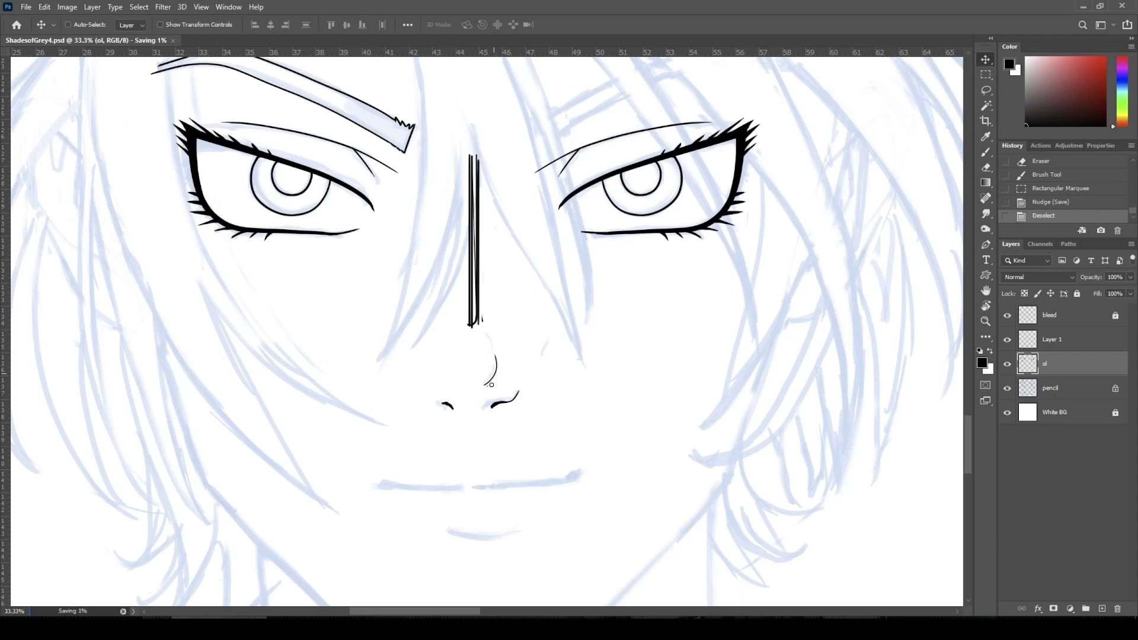
click(492, 385)
Ink the mouth line over the sketch as a gentle smile with thickened corners
key(ctrl+minus)
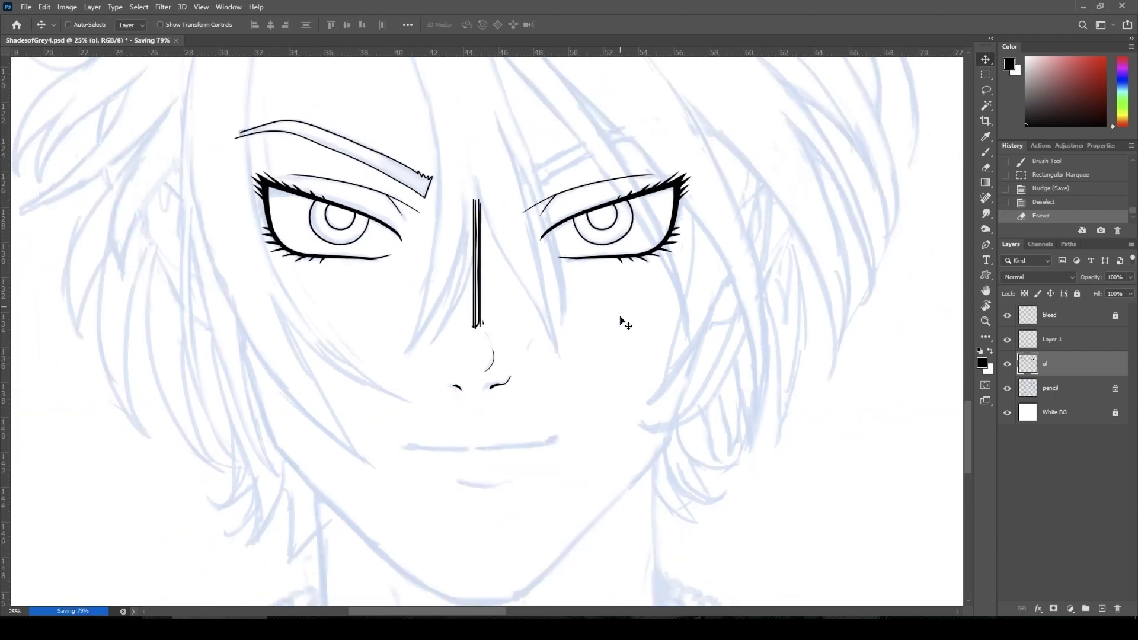
key(ctrl+minus)
key(ctrl+plus)
key(ctrl+plus)
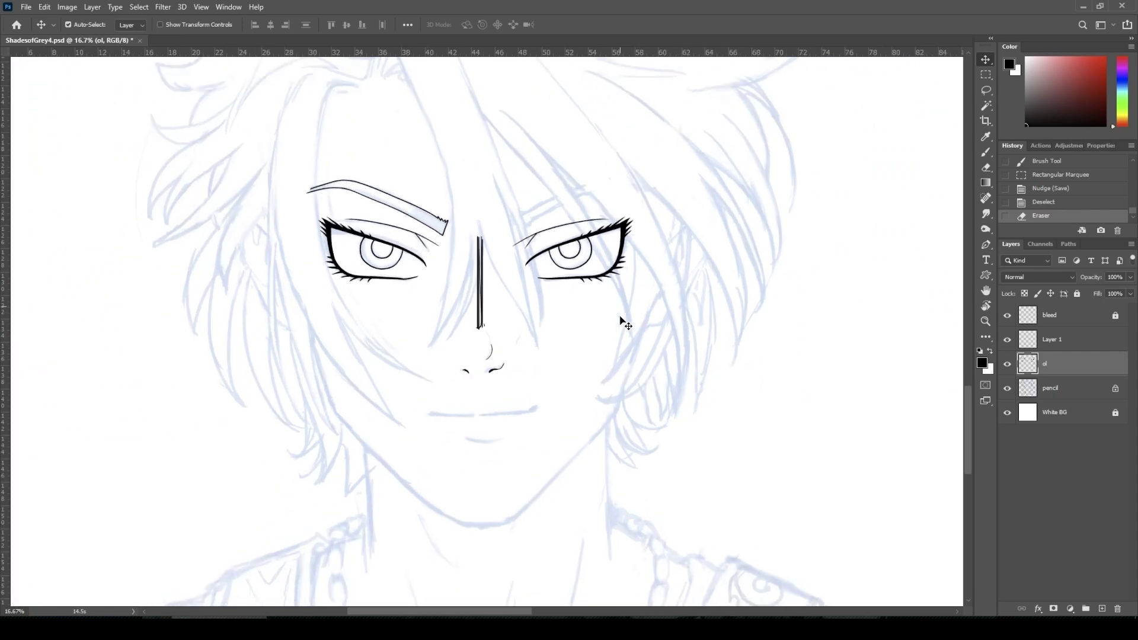
drag(587, 504, 616, 303)
key(b)
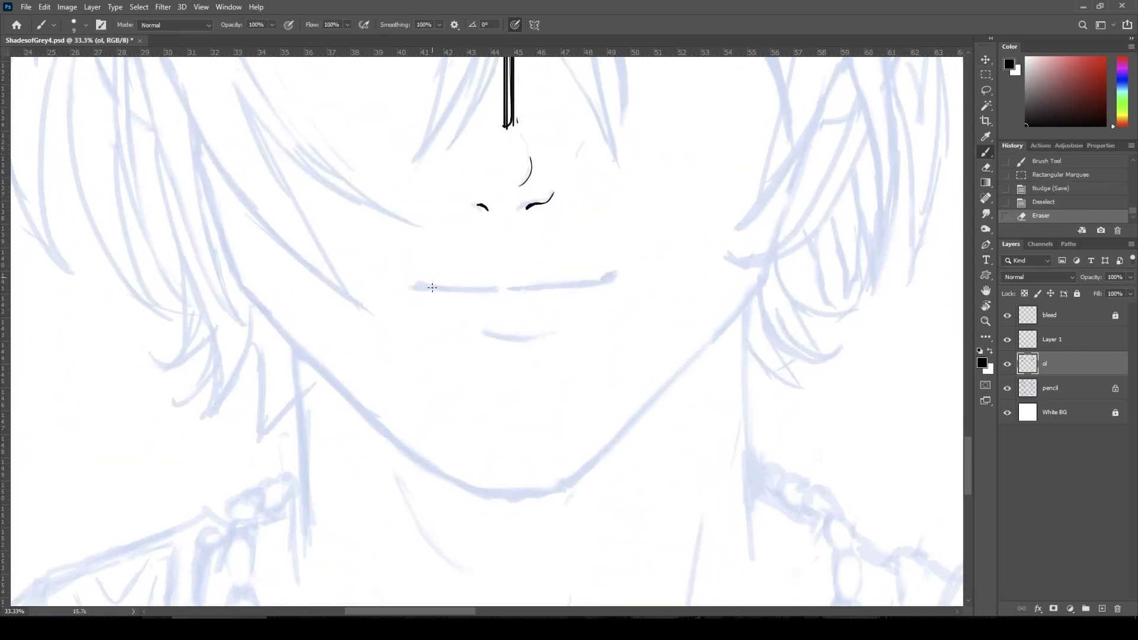
mouse_move(422, 285)
mouse_down()
mouse_move(513, 289)
mouse_move(624, 271)
mouse_move(602, 282)
mouse_move(609, 270)
mouse_move(420, 282)
mouse_up()
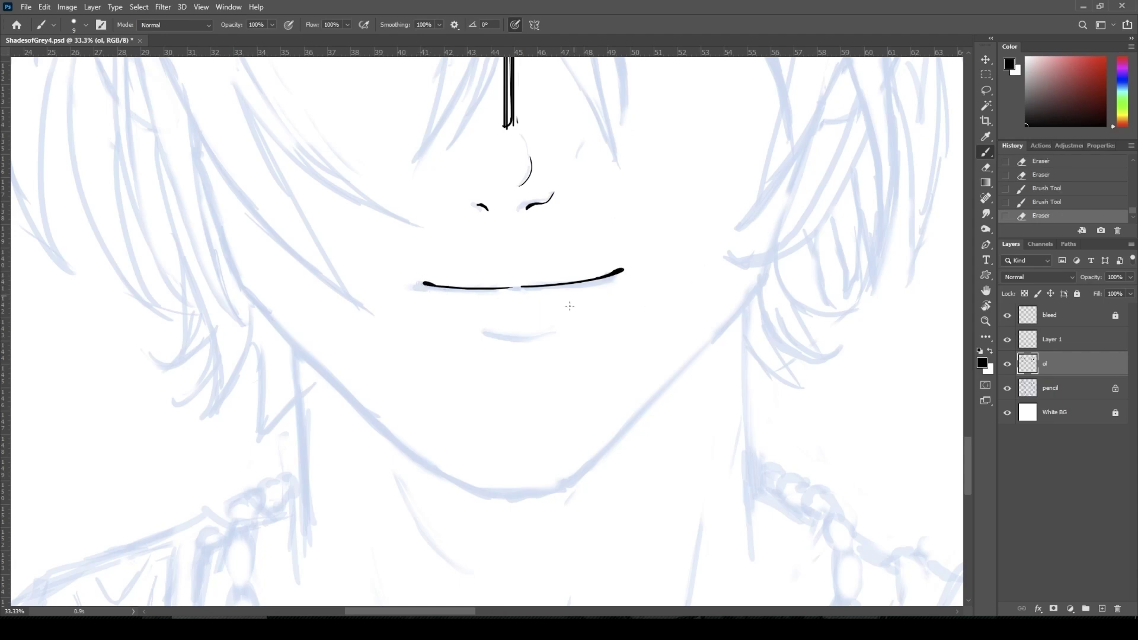
mouse_move(548, 284)
mouse_down()
mouse_move(529, 287)
mouse_move(547, 285)
mouse_up()
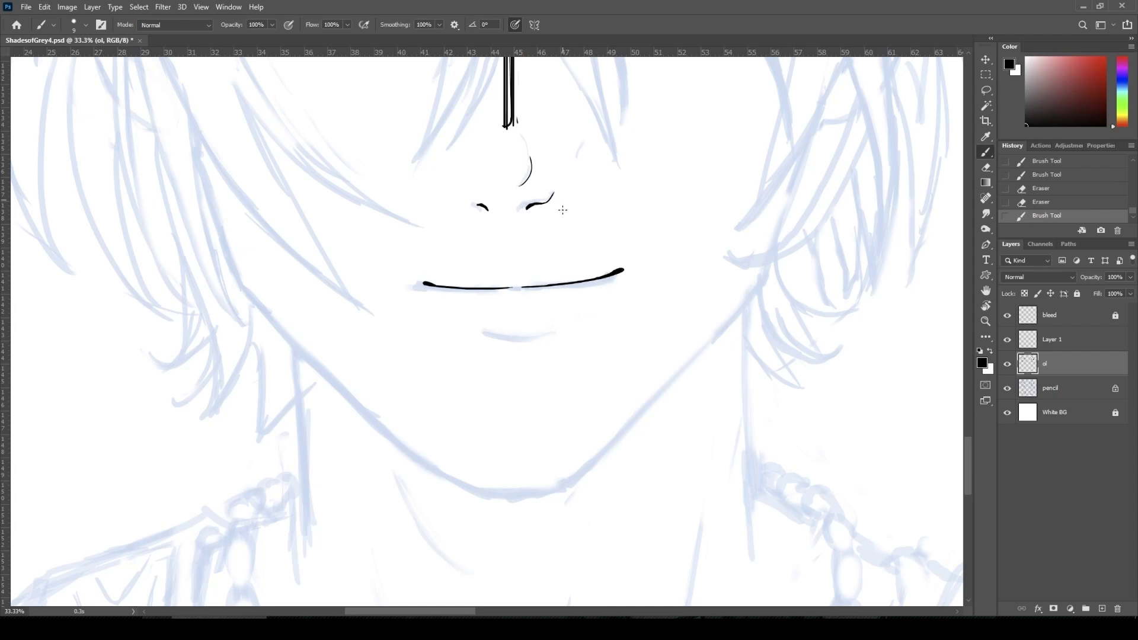
Ink the short lower lip curve beneath the mouth, undoing and redrawing the stroke until it is even
drag(485, 332, 551, 335)
key(super+x)
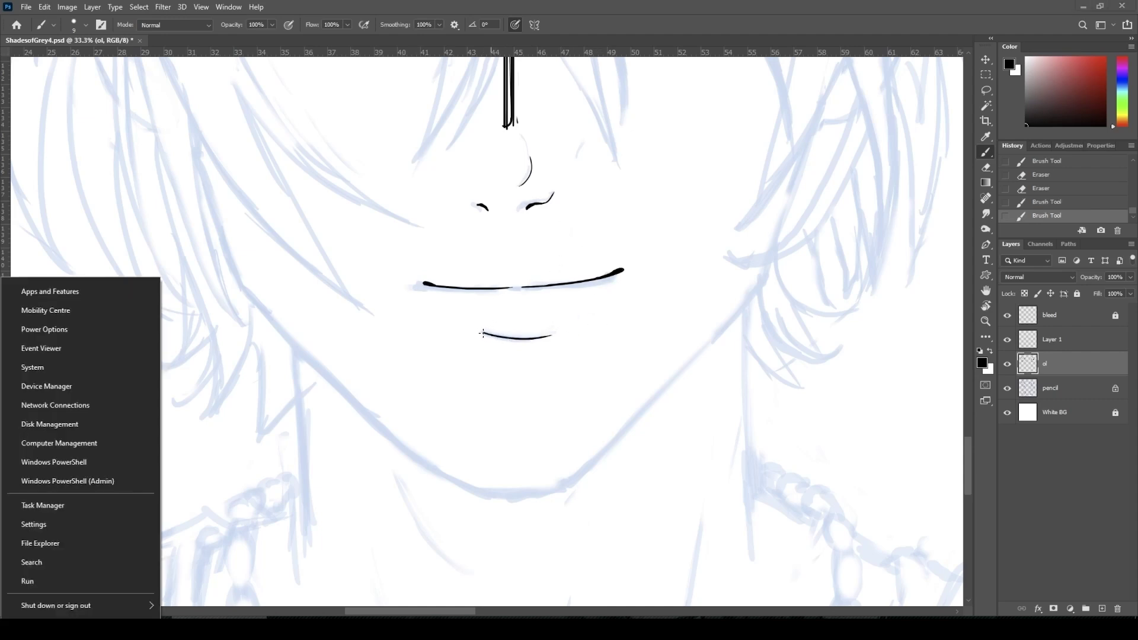
key(Escape)
key(ctrl+z)
drag(481, 330, 555, 334)
key(ctrl+z)
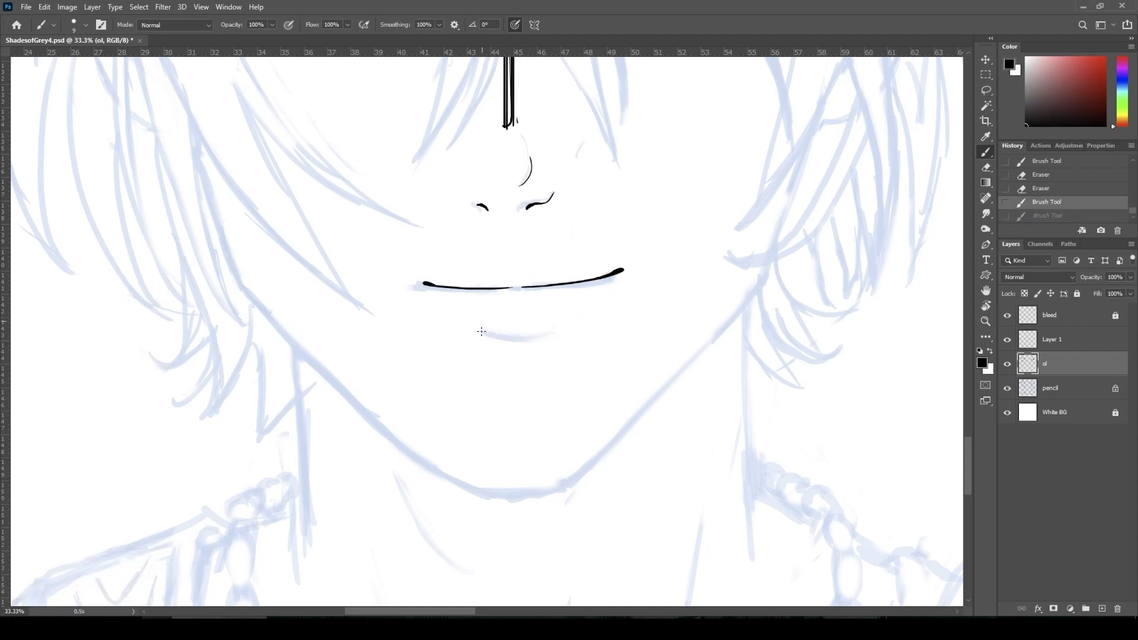
drag(481, 330, 554, 334)
key(ctrl+z)
drag(481, 330, 557, 333)
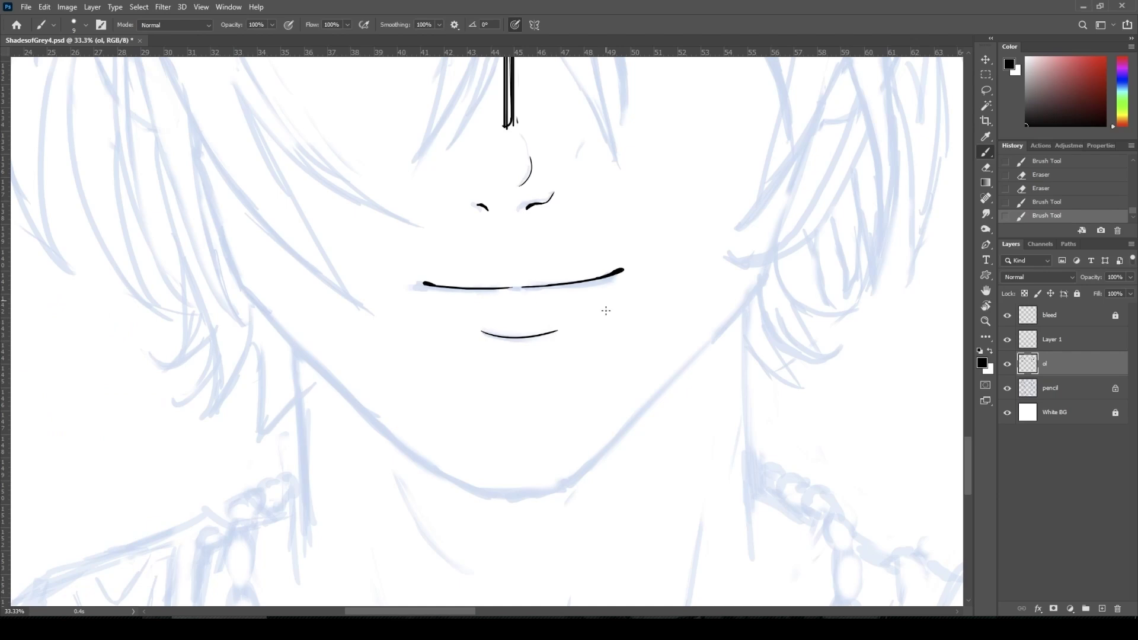
Erase the vertical lines along the bridge of the nose
scroll(606, 311, down, 2)
scroll(680, 314, up, 1)
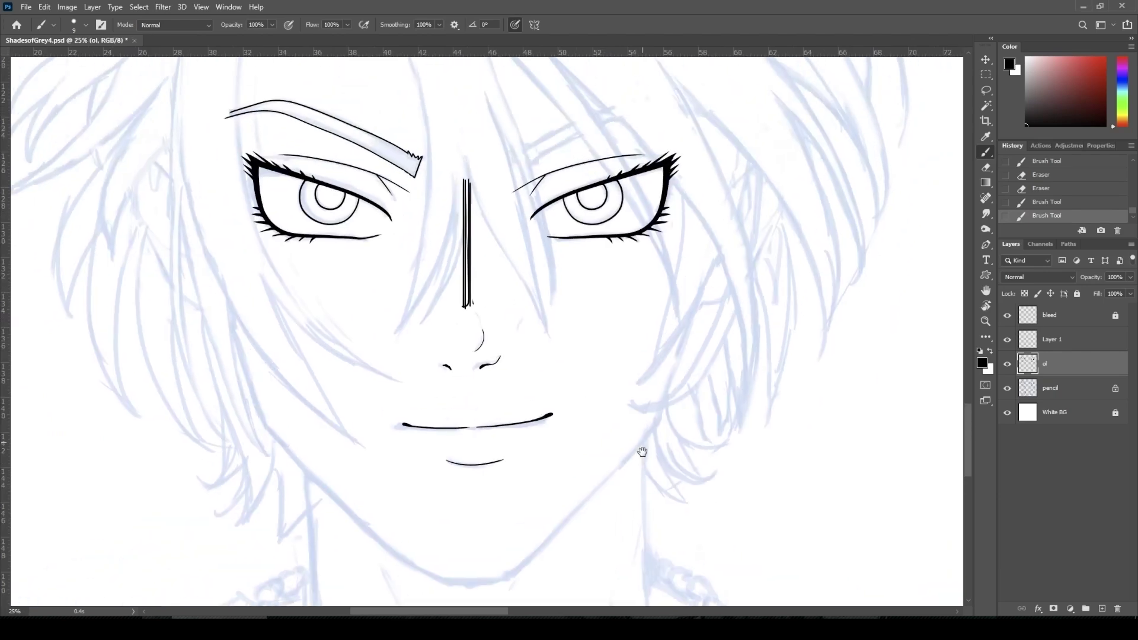
click(465, 309)
shift+click(464, 148)
shift+click(470, 310)
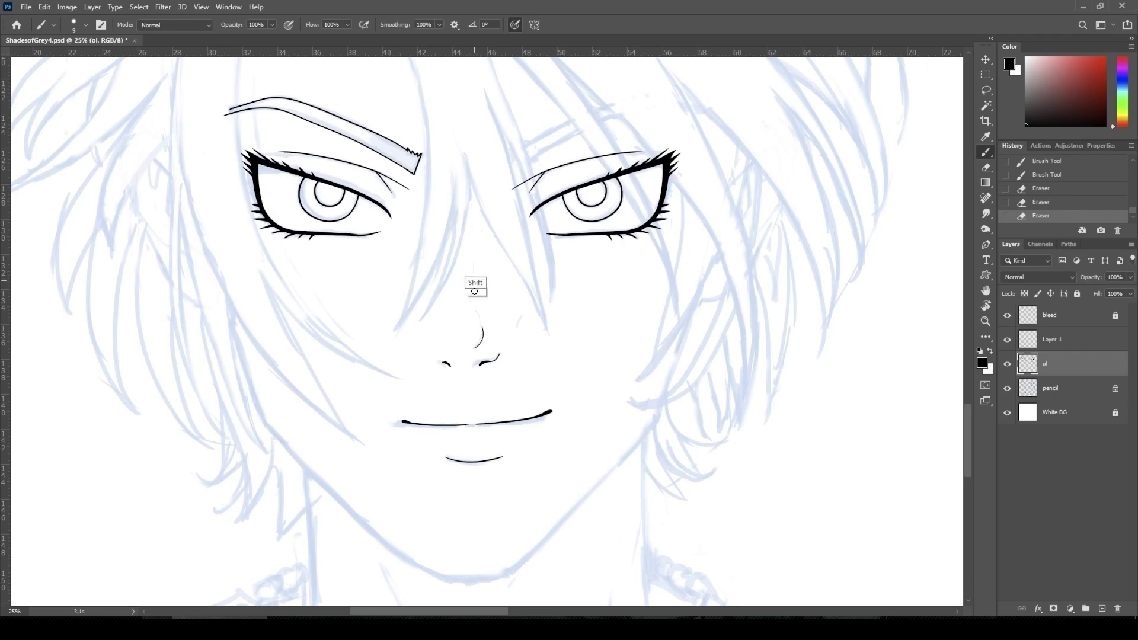
shift+click(482, 154)
click(470, 296)
Toggle the ol layer's visibility to compare the inked face with the pencil sketch and check the whole portrait
click(1008, 364)
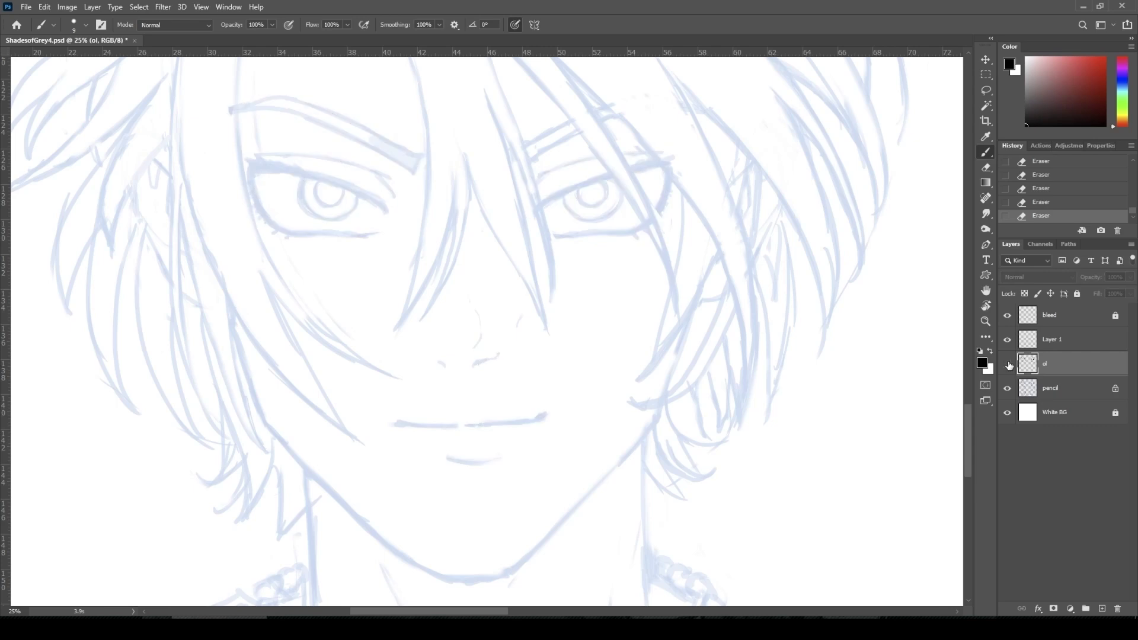
click(1008, 364)
click(1009, 365)
click(1009, 364)
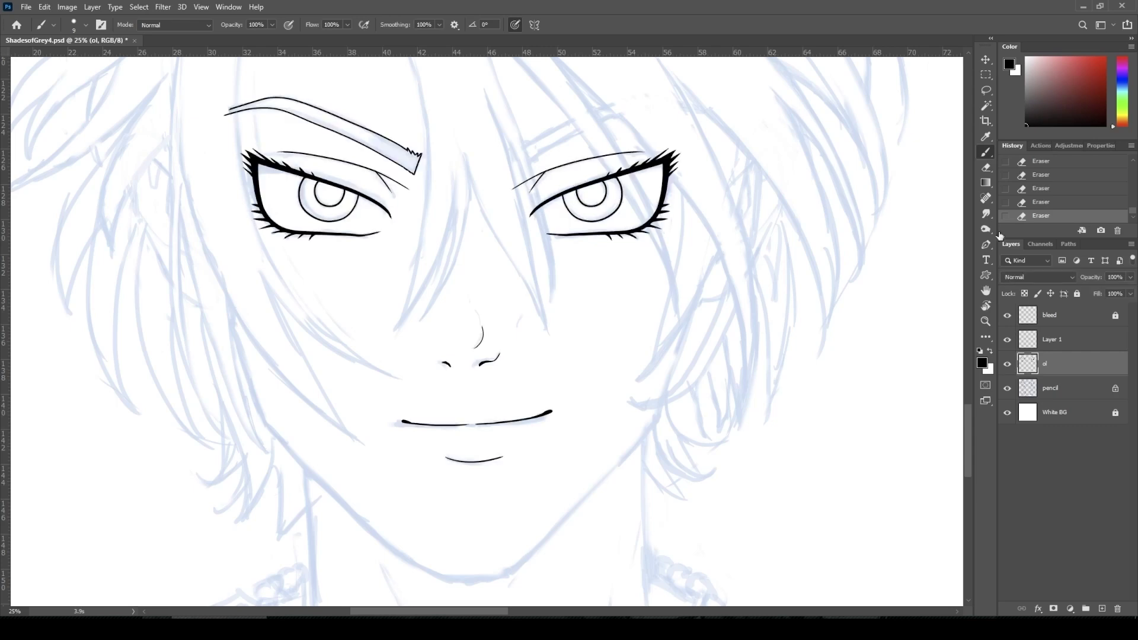
key(ctrl+minus)
key(ctrl+minus)
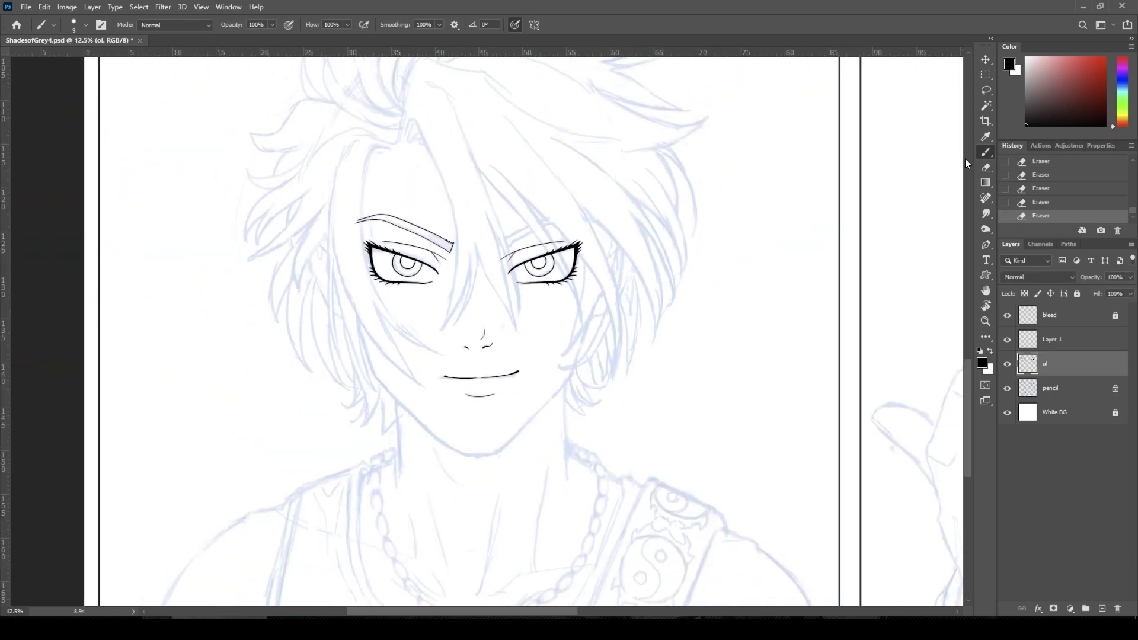
key(ctrl+plus)
key(ctrl+plus)
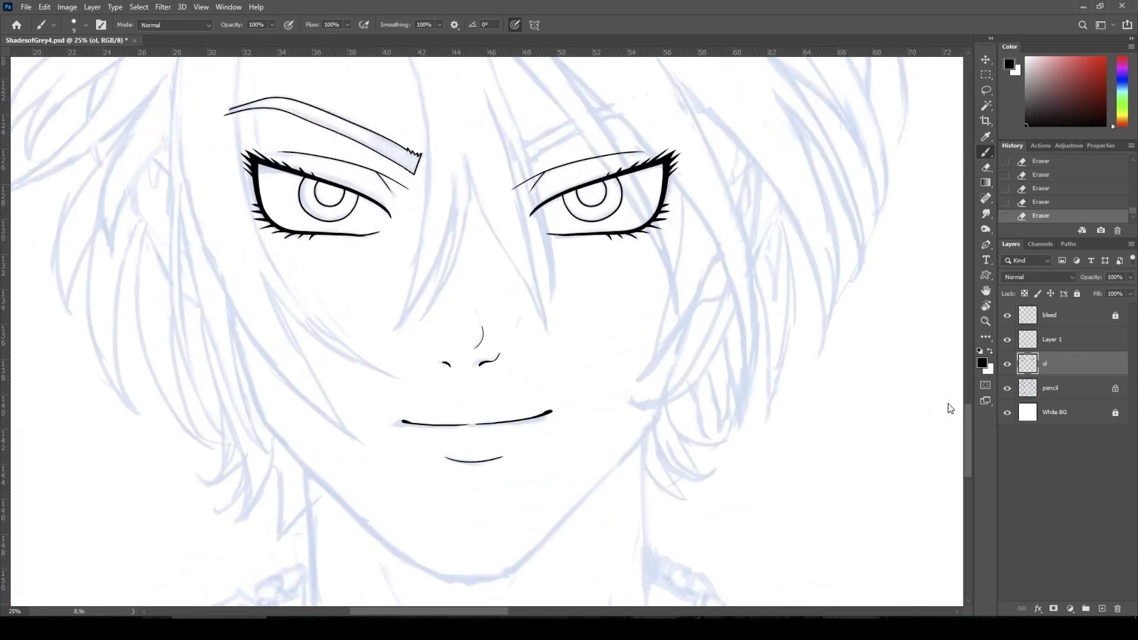
Lasso the inked eyebrow and paste a copy in place on a new layer
click(986, 89)
mouse_move(435, 185)
mouse_down()
mouse_move(185, 115)
mouse_move(445, 183)
mouse_up()
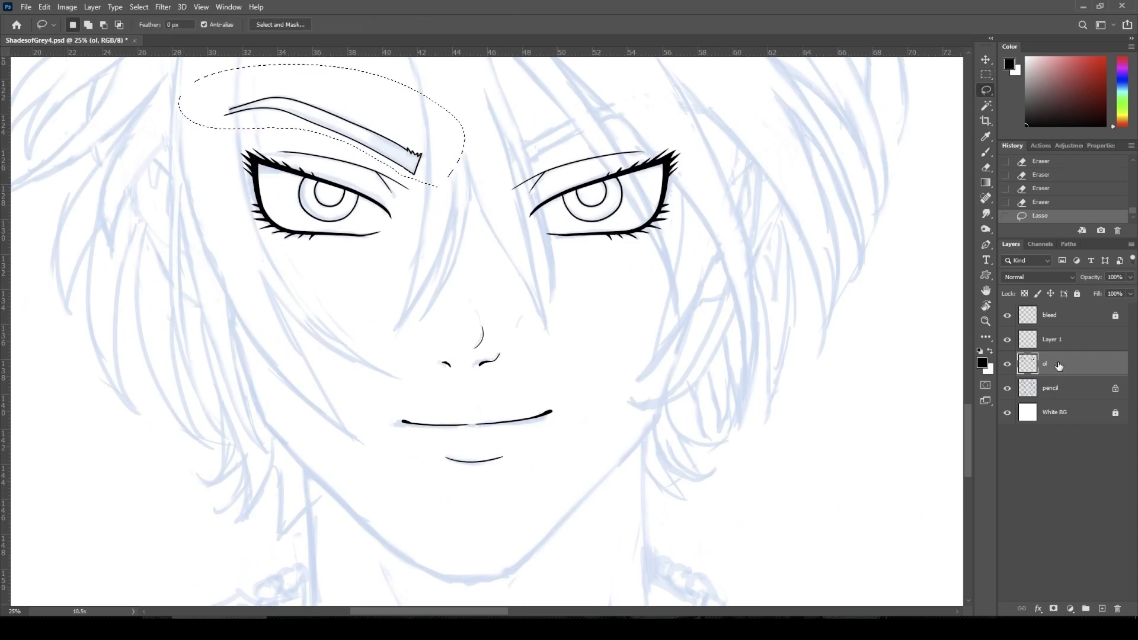
key(ctrl+c)
key(ctrl+shift+v)
Flip the copied eyebrow horizontally with Free Transform and move it above the opposite eye
key(ctrl+t)
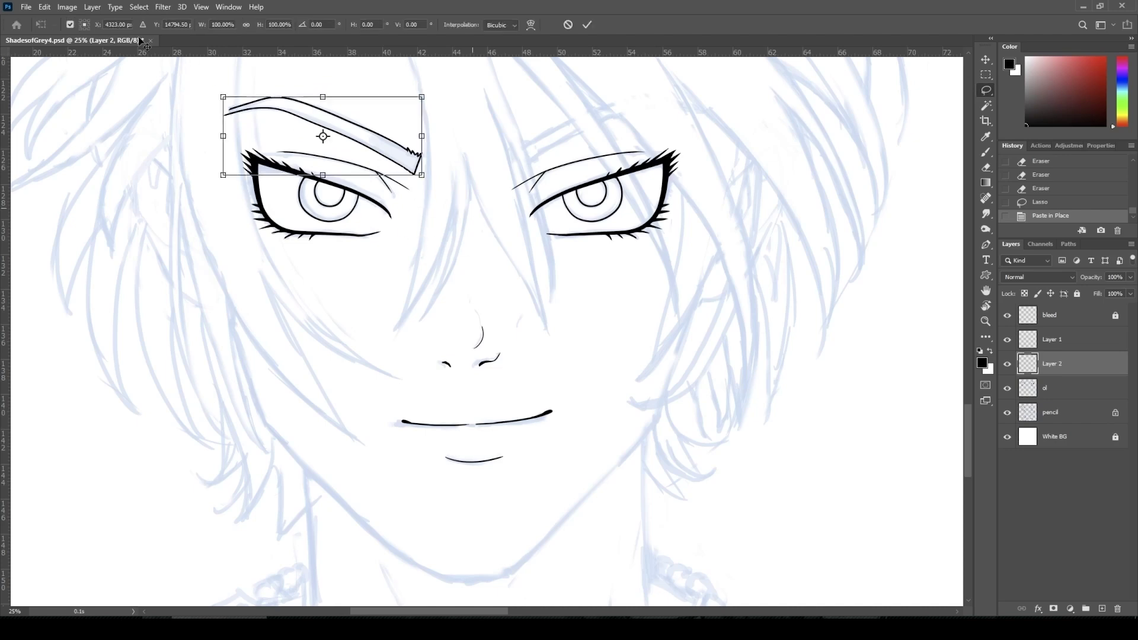
click(45, 6)
mouse_move(71, 278)
click(261, 462)
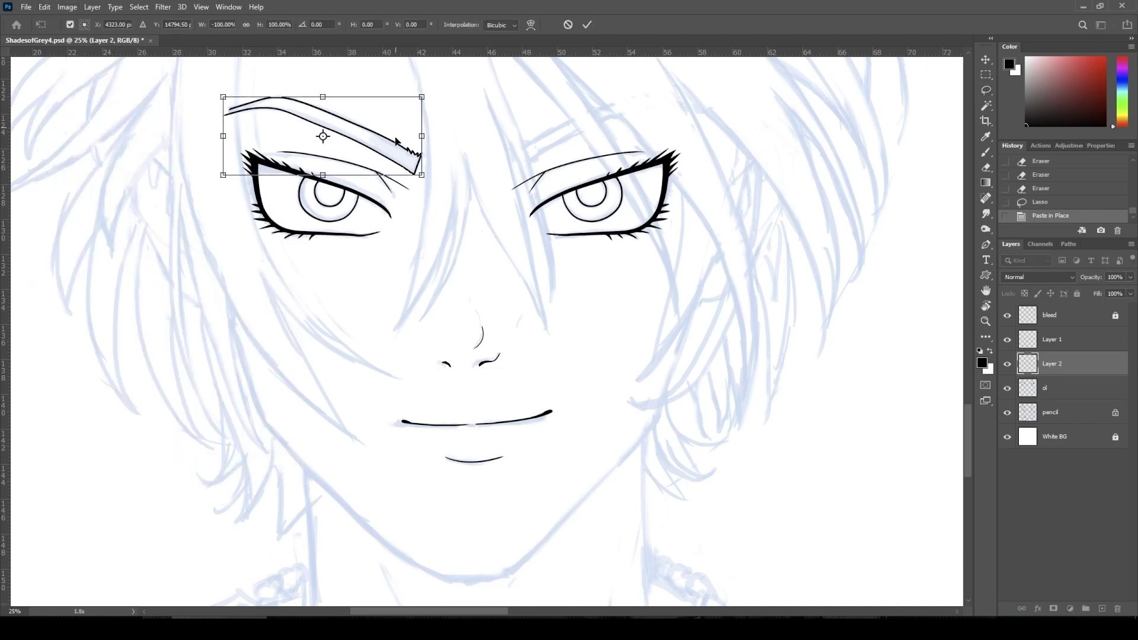
mouse_move(396, 141)
mouse_down()
mouse_move(374, 164)
mouse_move(649, 135)
mouse_up()
key(Return)
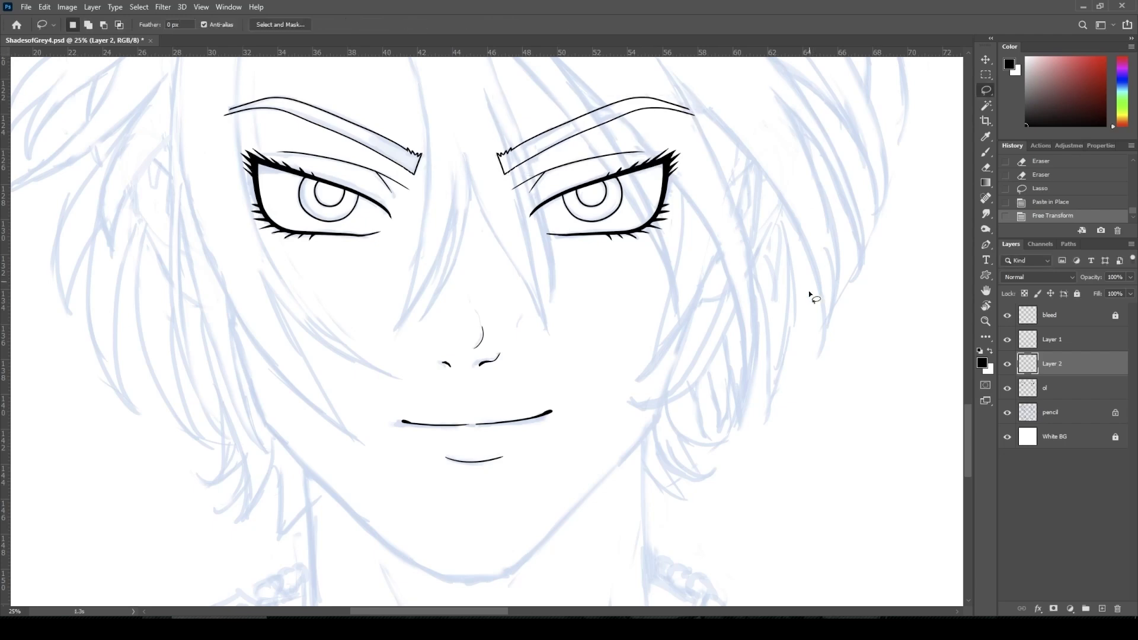
key(ctrl+minus)
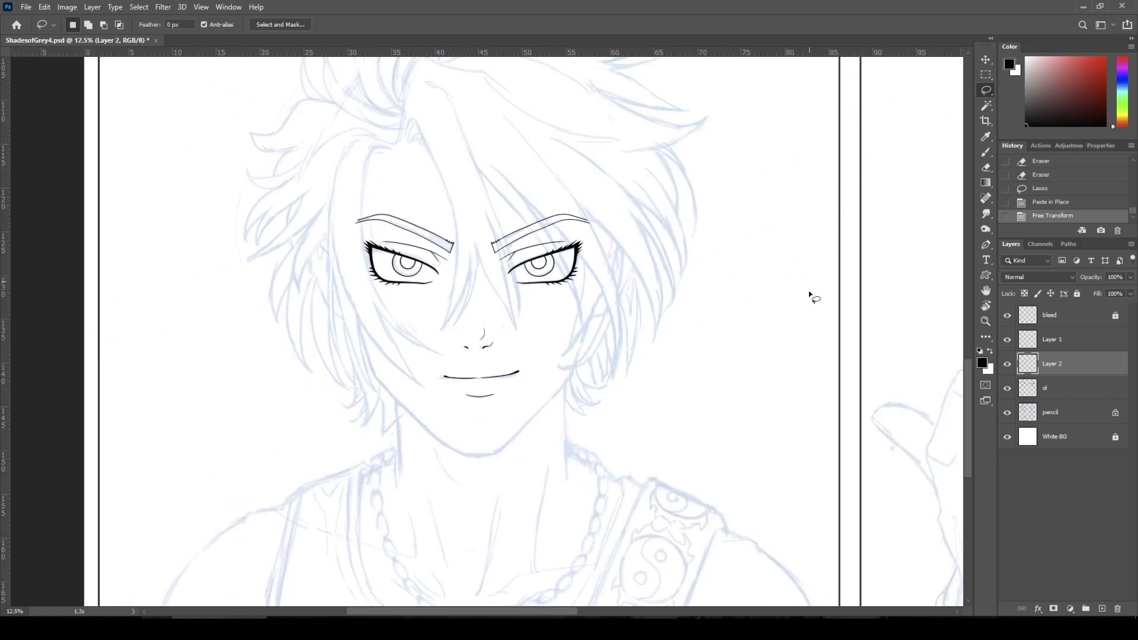
Toggle Layer 2's visibility to check the copied eyebrow, save the file, and merge Layer 2 with Layer 1
click(1006, 364)
click(1007, 364)
key(ctrl+s)
click(985, 156)
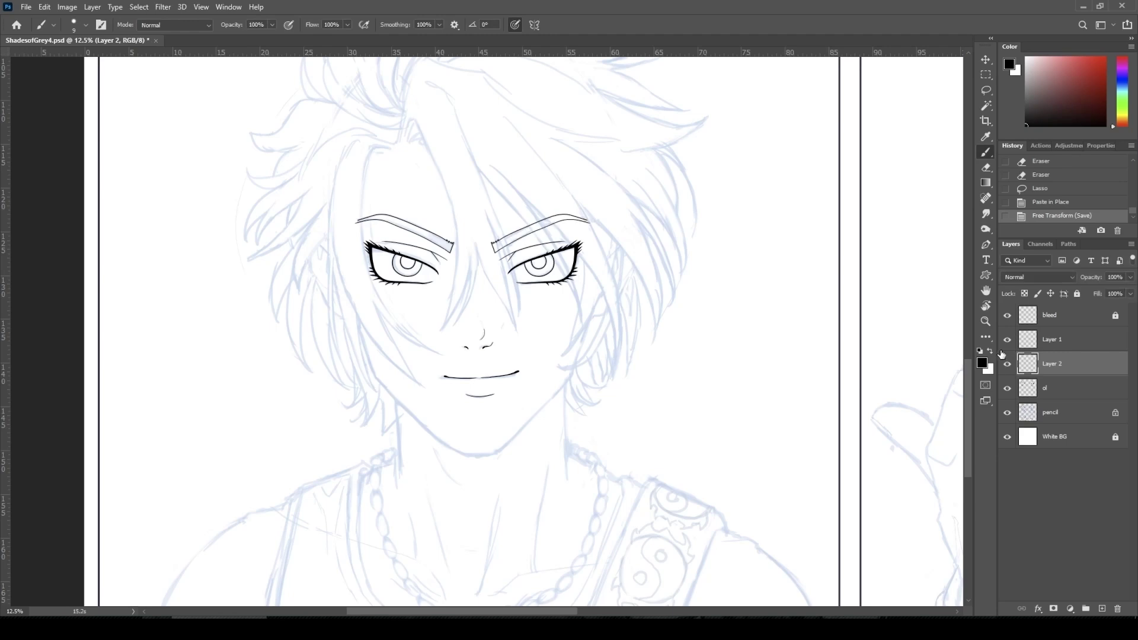
key(ctrl+e)
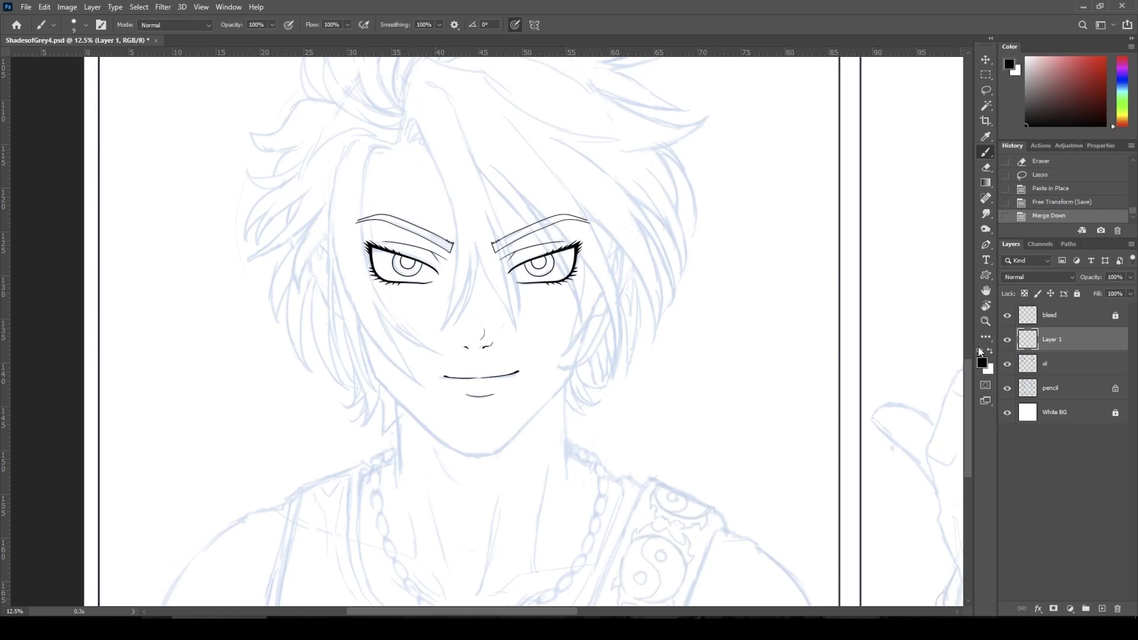
key(ctrl+plus)
key(ctrl+plus)
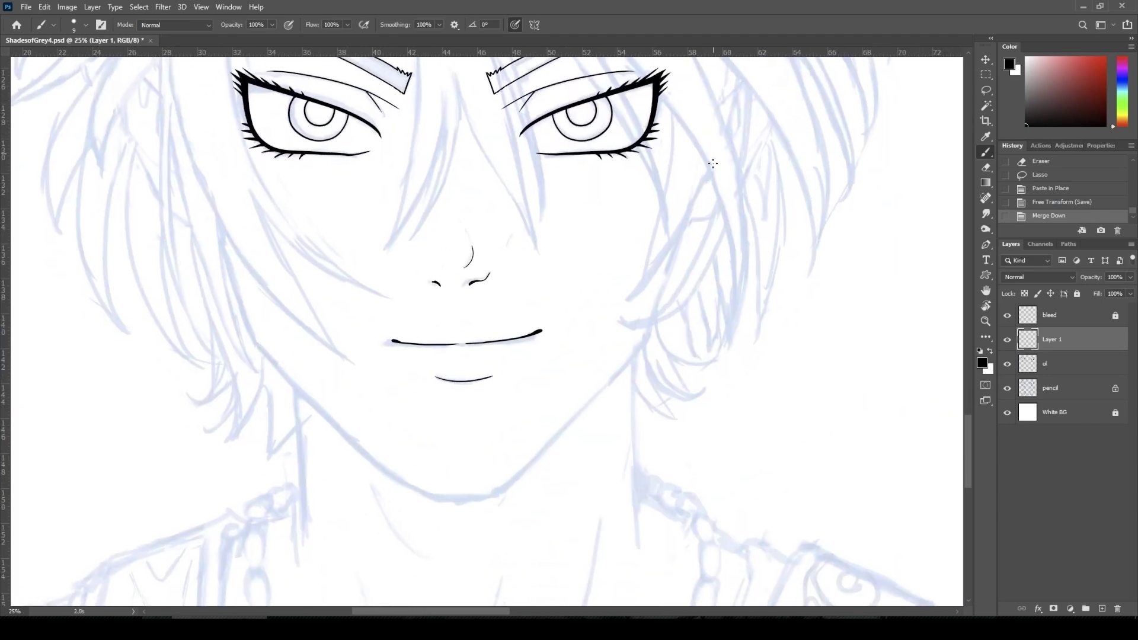
drag(709, 159, 652, 333)
key(ctrl+z)
Turn on vertical paint symmetry and move its axis to the centre of the lower-left character's face
click(534, 25)
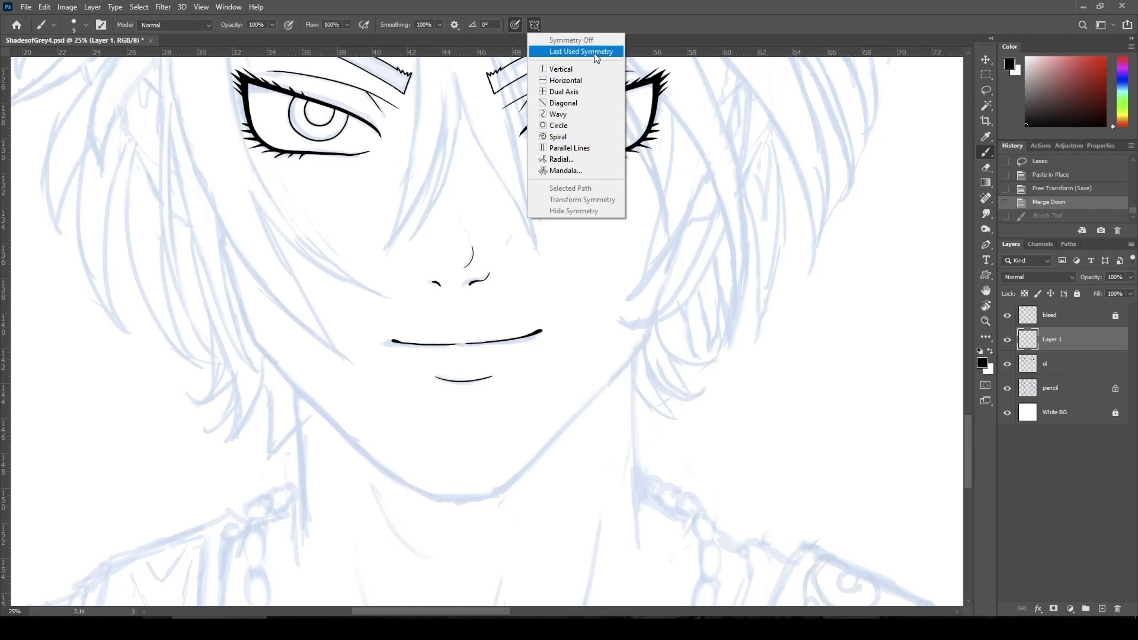
click(592, 69)
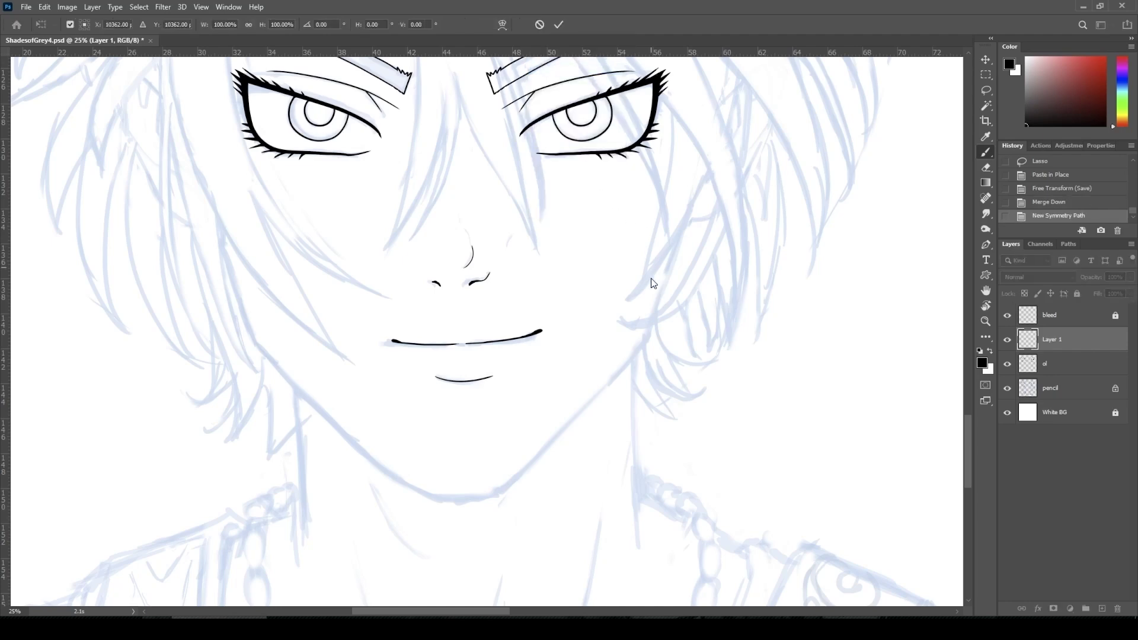
key(ctrl+minus)
key(ctrl+minus)
key(ctrl+minus)
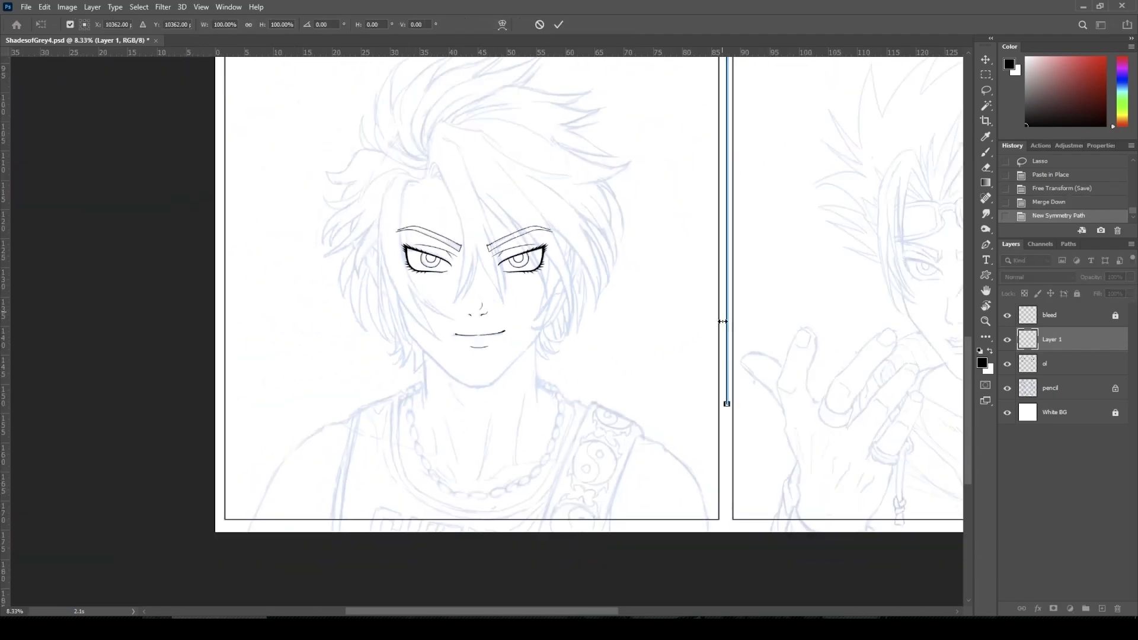
mouse_move(718, 350)
mouse_down()
mouse_move(506, 351)
mouse_move(695, 350)
mouse_up()
drag(716, 346, 486, 338)
key(ctrl+plus)
key(ctrl+plus)
key(ctrl+plus)
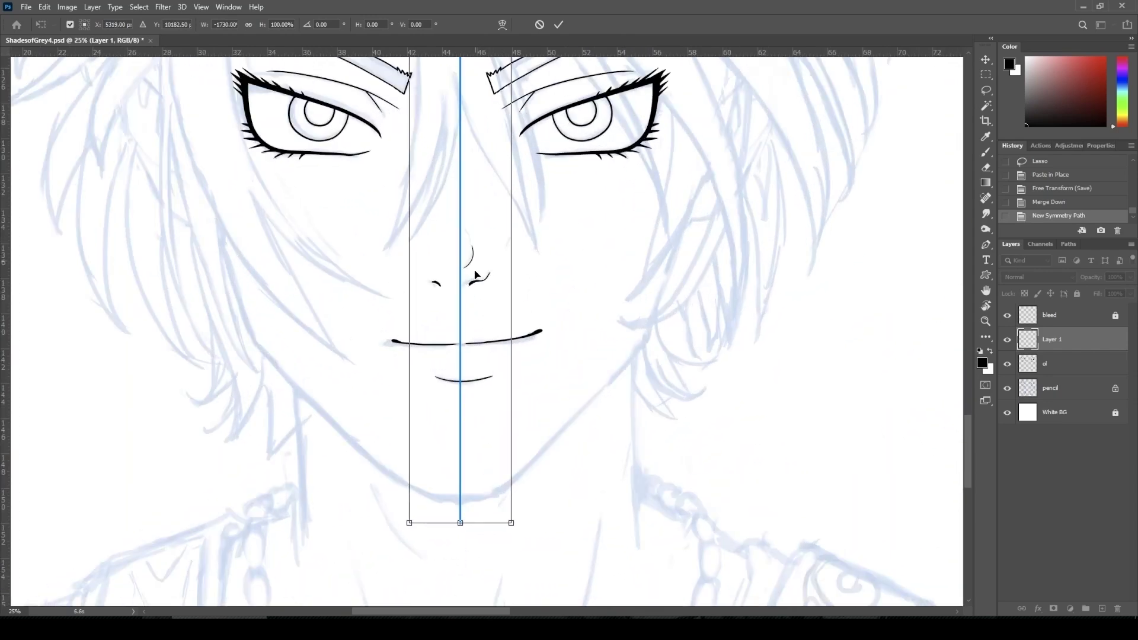
drag(477, 275, 473, 276)
key(Return)
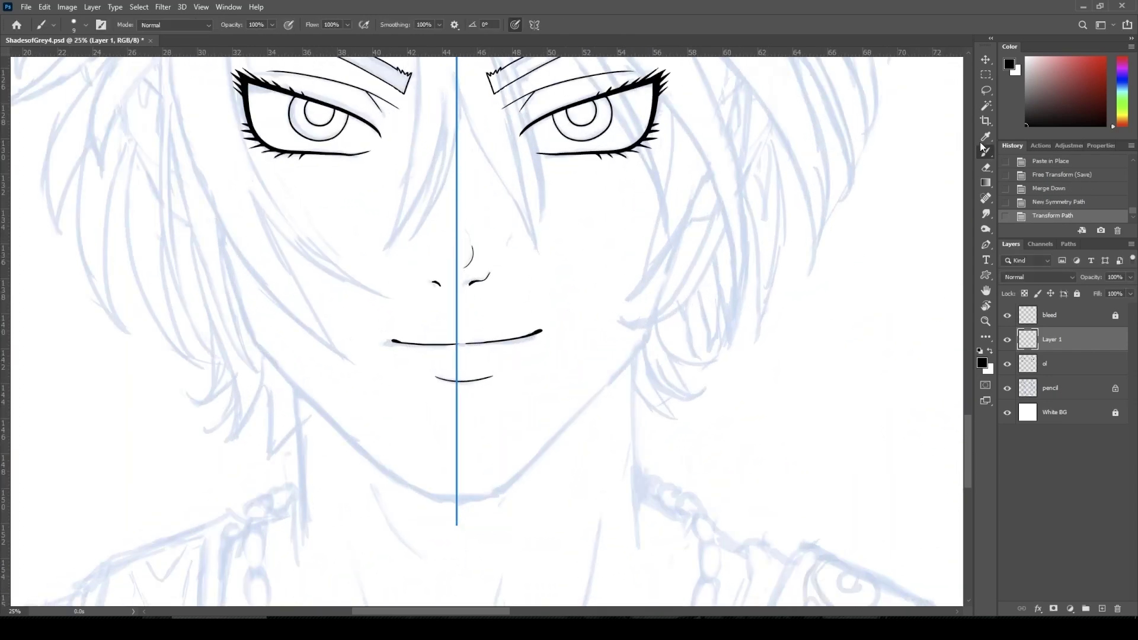
Ink the jawline symmetrically with the Brush, from beside the cheeks down to the chin
key(ctrl+plus)
drag(773, 121, 742, 228)
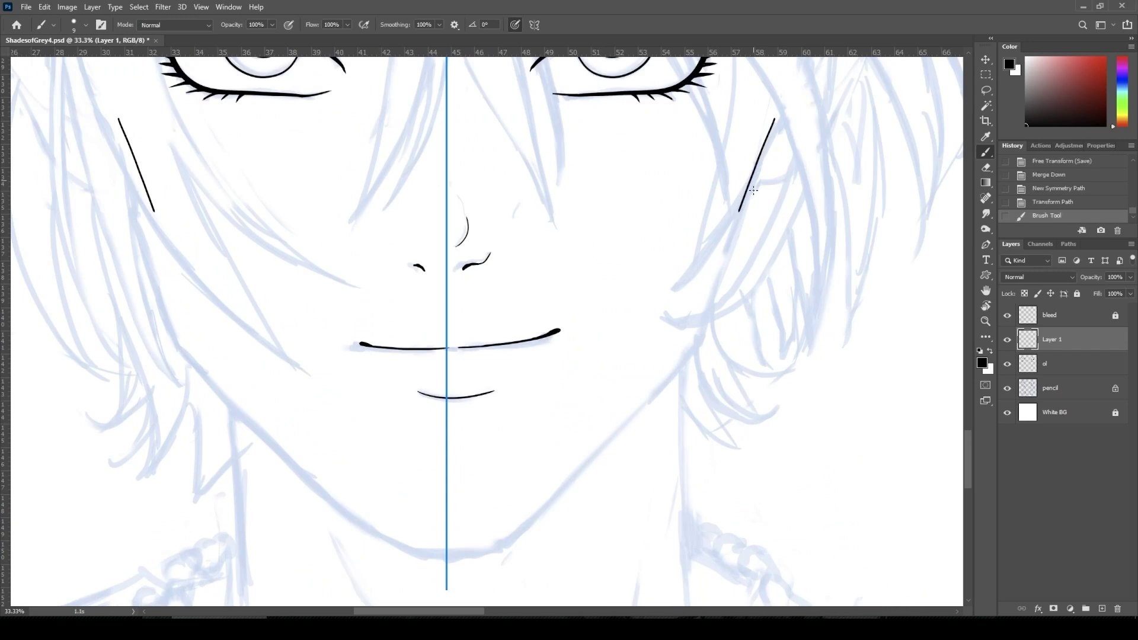
key(ctrl+z)
mouse_move(790, 121)
mouse_down()
mouse_move(684, 365)
mouse_move(490, 552)
mouse_move(401, 552)
mouse_up()
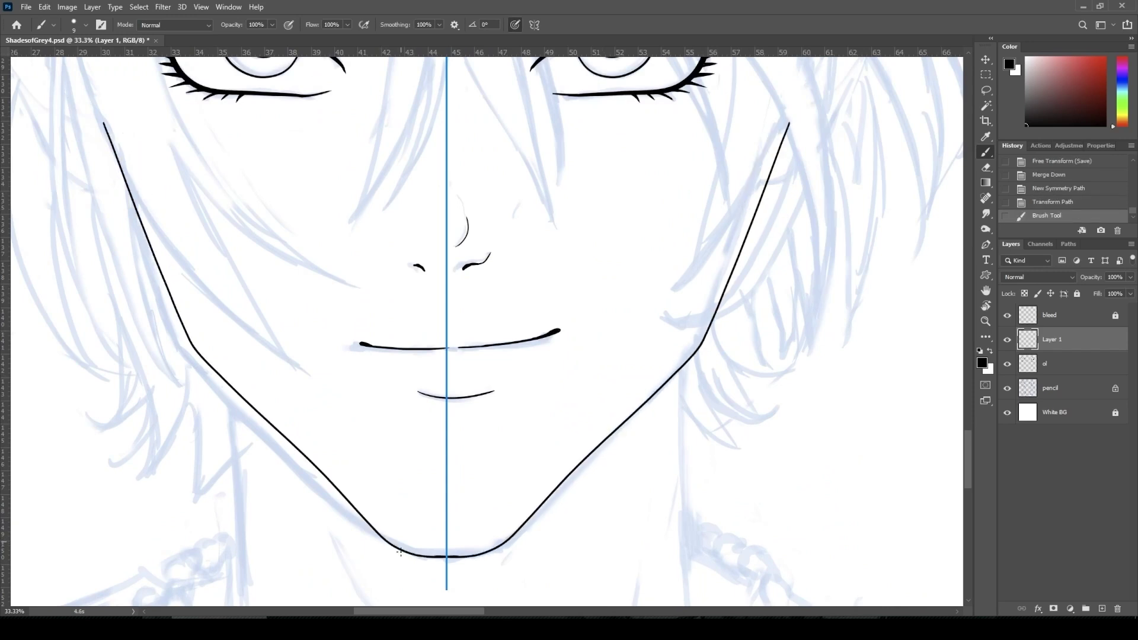
key(ctrl+z)
mouse_move(792, 123)
mouse_down()
mouse_move(704, 352)
mouse_move(500, 547)
mouse_move(446, 557)
mouse_up()
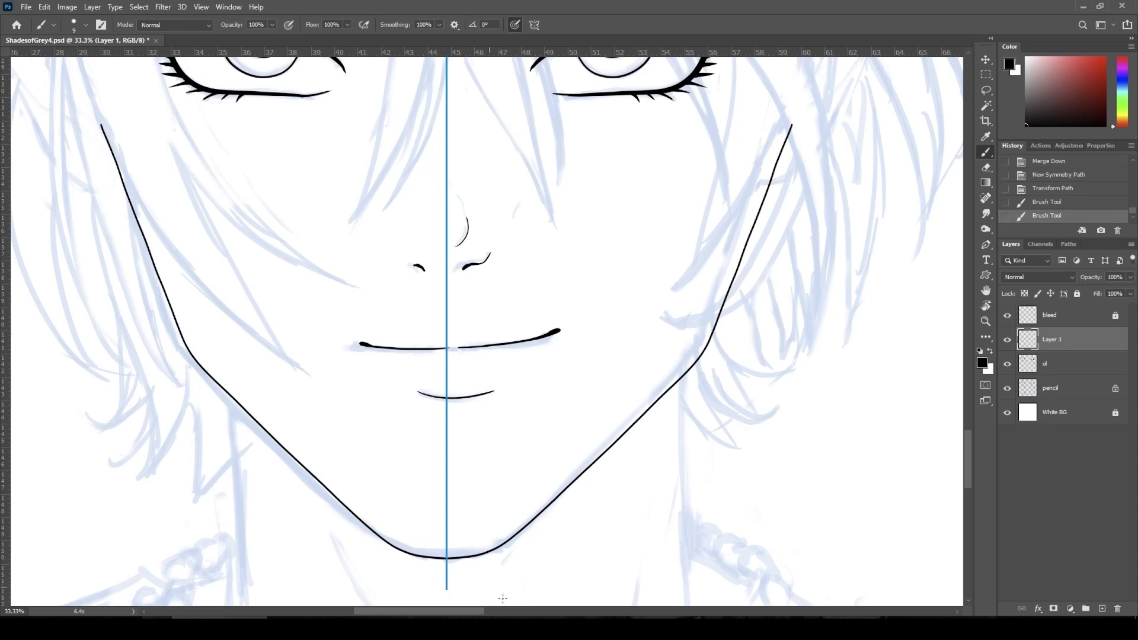
Lasso the jawline on the ear side, nudge it inward toward the sketch, and deselect it
key(l)
mouse_move(707, 267)
mouse_down()
mouse_move(508, 454)
mouse_move(59, 97)
mouse_move(625, 554)
mouse_move(773, 103)
mouse_move(810, 409)
mouse_up()
click(984, 60)
key(shift+Left)
key(shift+Left)
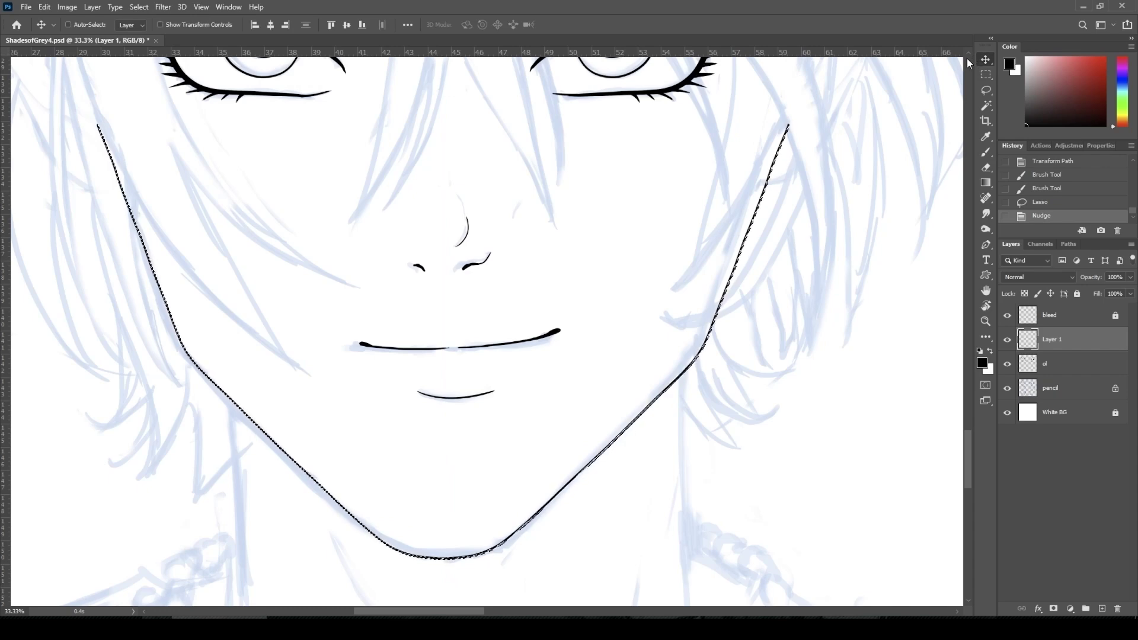
scroll(627, 386, down, 2)
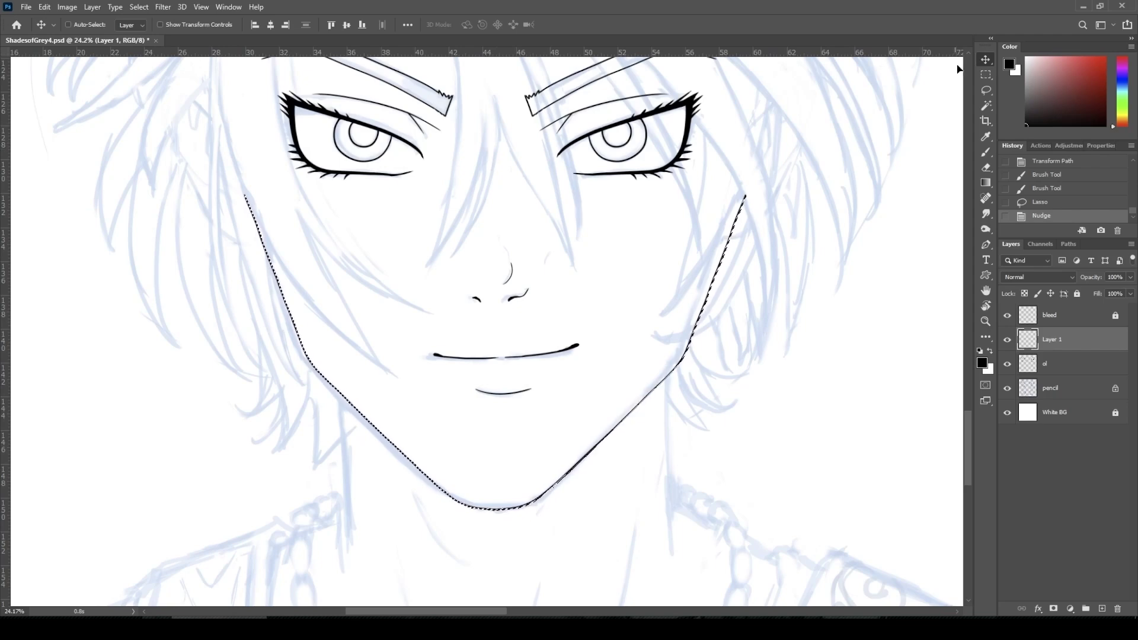
click(986, 75)
click(835, 184)
scroll(756, 313, down, 2)
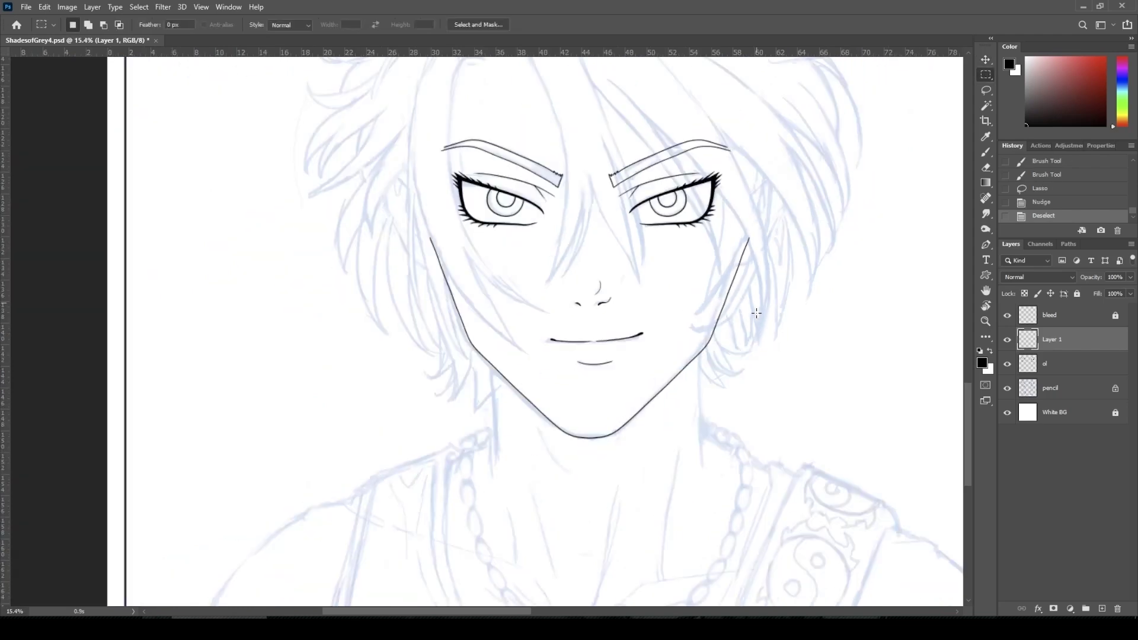
scroll(757, 313, down, 1)
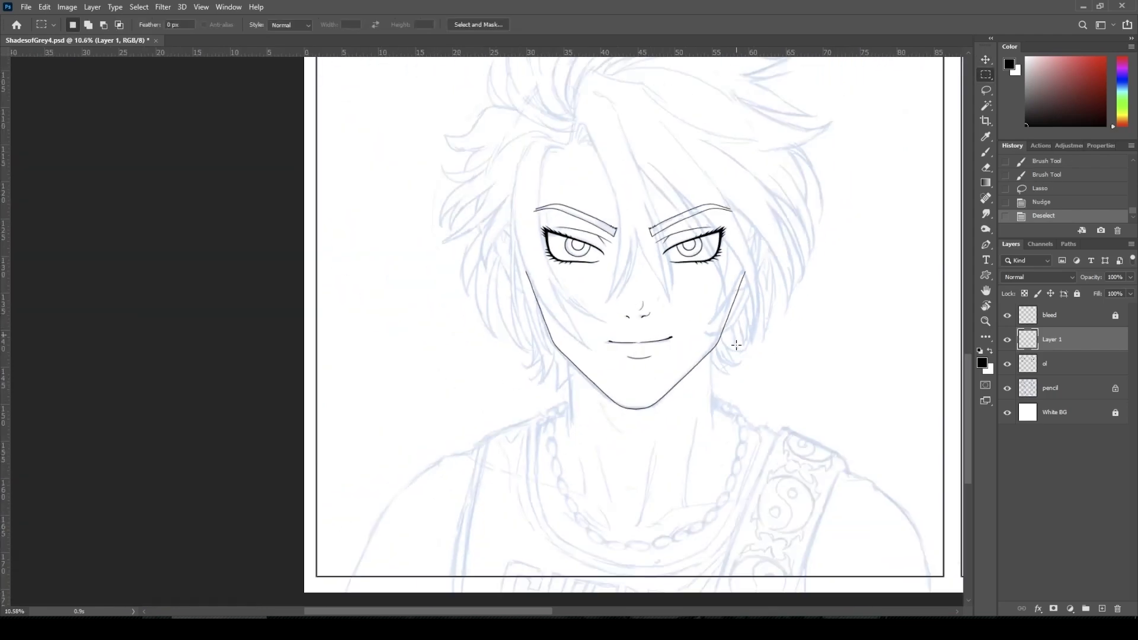
Erase the upper ends of the jawline with symmetry active, and switch paint symmetry off
scroll(736, 344, up, 3)
key(b)
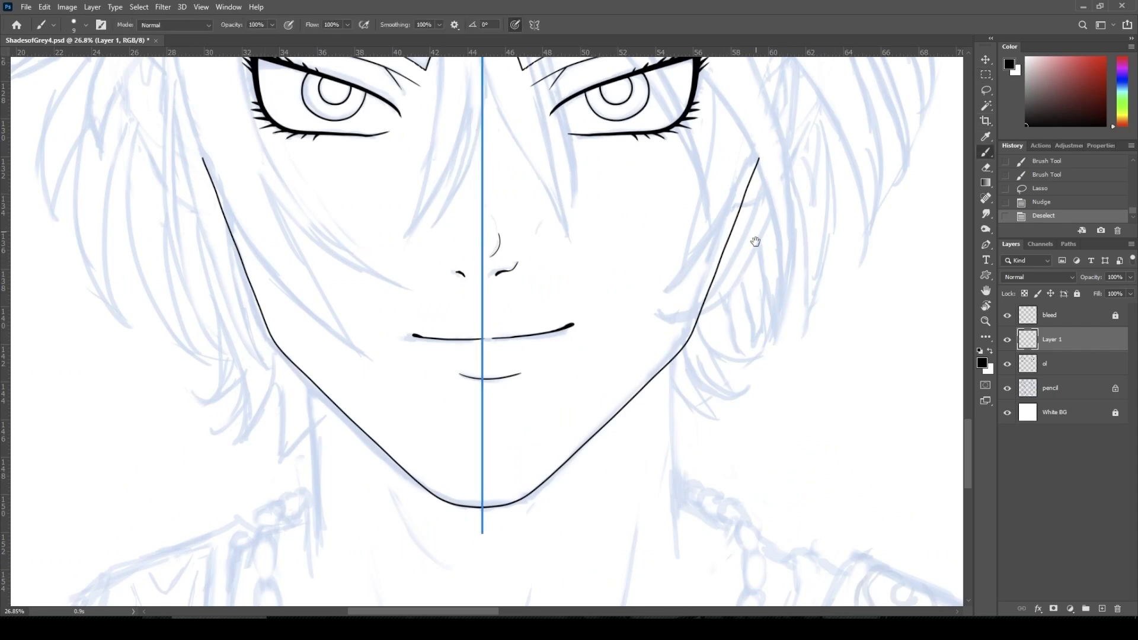
drag(756, 241, 692, 343)
mouse_move(695, 254)
mouse_down()
mouse_move(678, 297)
mouse_move(686, 275)
mouse_up()
click(534, 24)
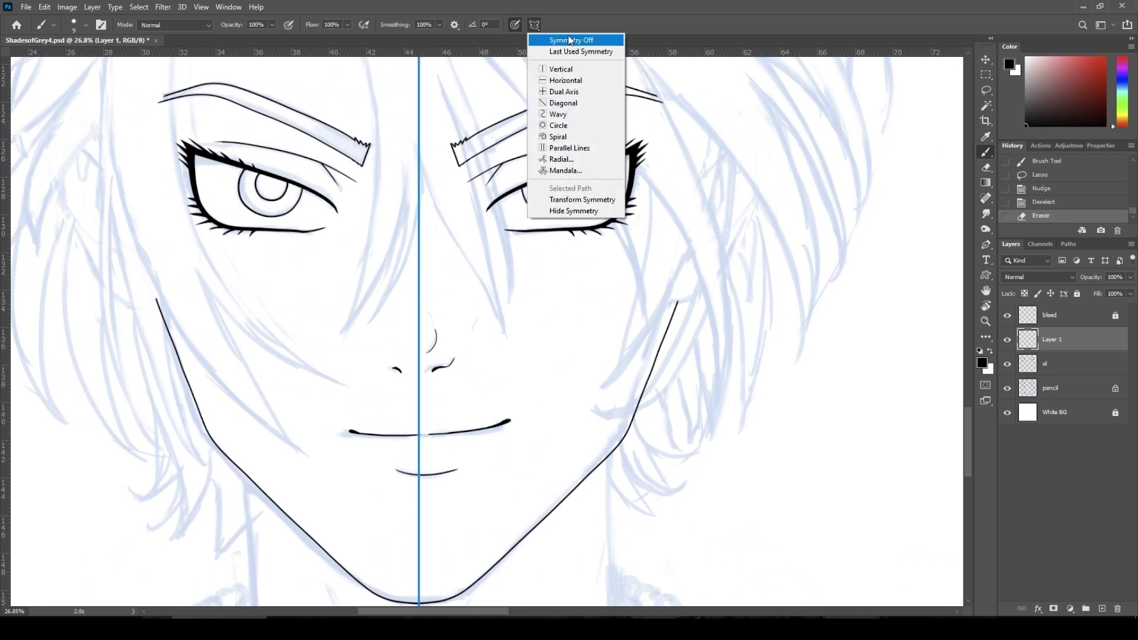
click(570, 41)
Ink the visible ear's outer outline from the jawline up, and its inner rim curves
mouse_move(679, 300)
mouse_down()
mouse_move(714, 272)
mouse_move(768, 142)
mouse_move(735, 219)
mouse_move(687, 266)
mouse_up()
key(ctrl+shift+z)
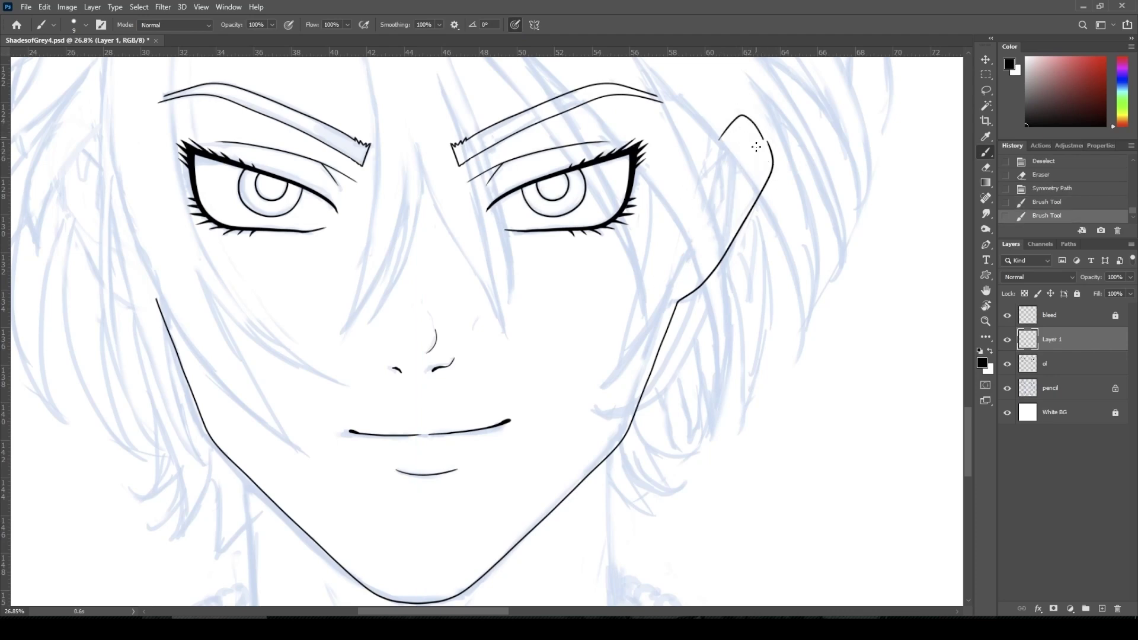
drag(724, 144, 740, 217)
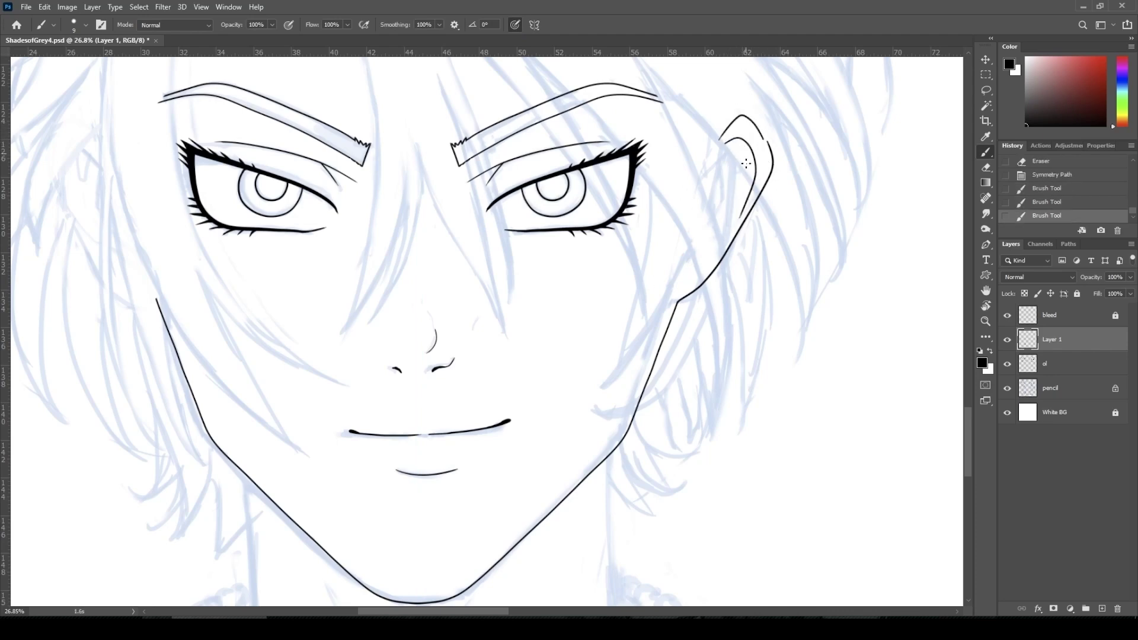
drag(749, 157, 686, 261)
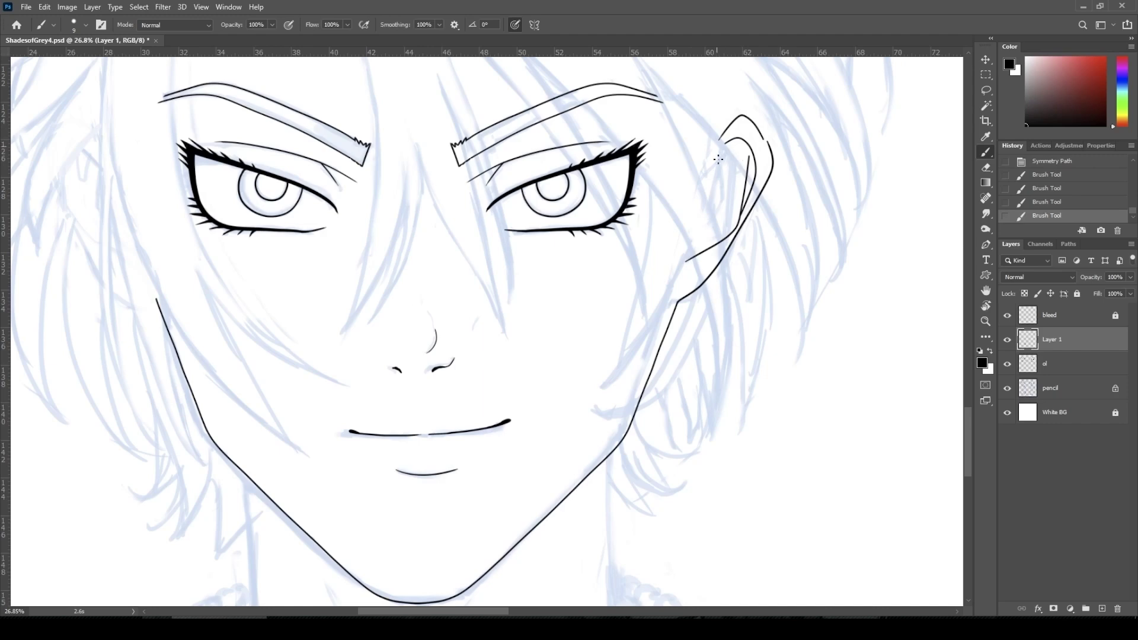
drag(715, 149, 733, 147)
Ink the ear's inner folds and the small lobe line at the jaw, and toggle Layer 1's visibility to check them
mouse_move(707, 149)
mouse_down()
mouse_move(719, 172)
mouse_move(664, 267)
mouse_up()
key(ctrl+z)
drag(705, 149, 616, 285)
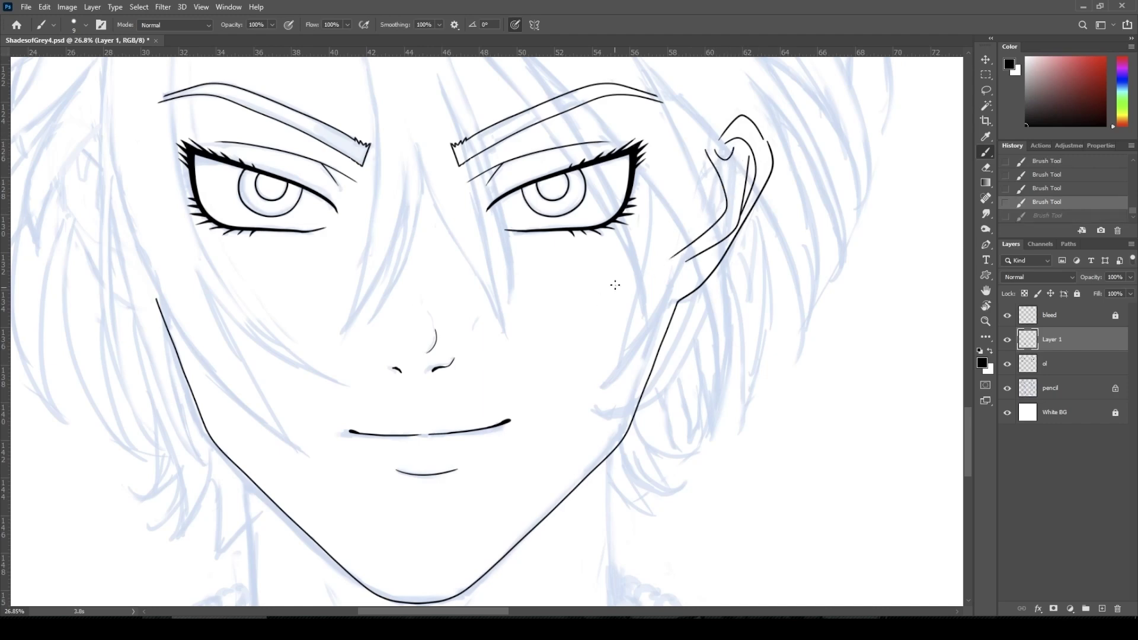
drag(716, 201, 669, 253)
drag(701, 176, 718, 202)
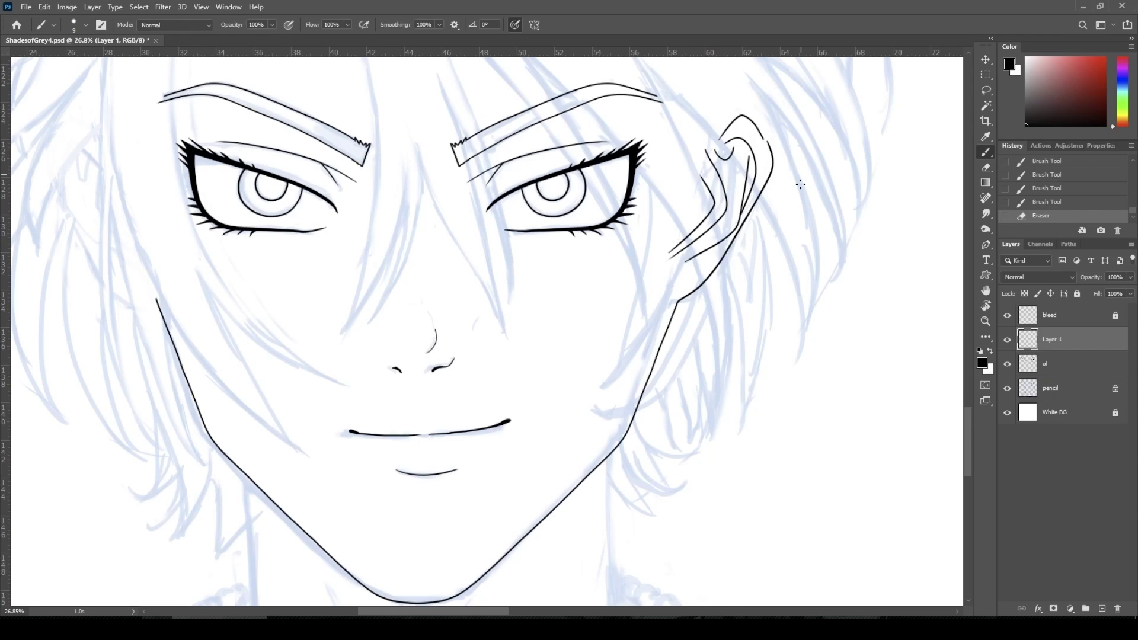
drag(680, 300, 667, 310)
click(1007, 339)
click(1007, 339)
Ink the vertical neck line below the jaw on the side opposite the visible ear
key(ctrl+minus)
key(ctrl+minus)
drag(523, 418, 559, 232)
scroll(559, 232, up, 1)
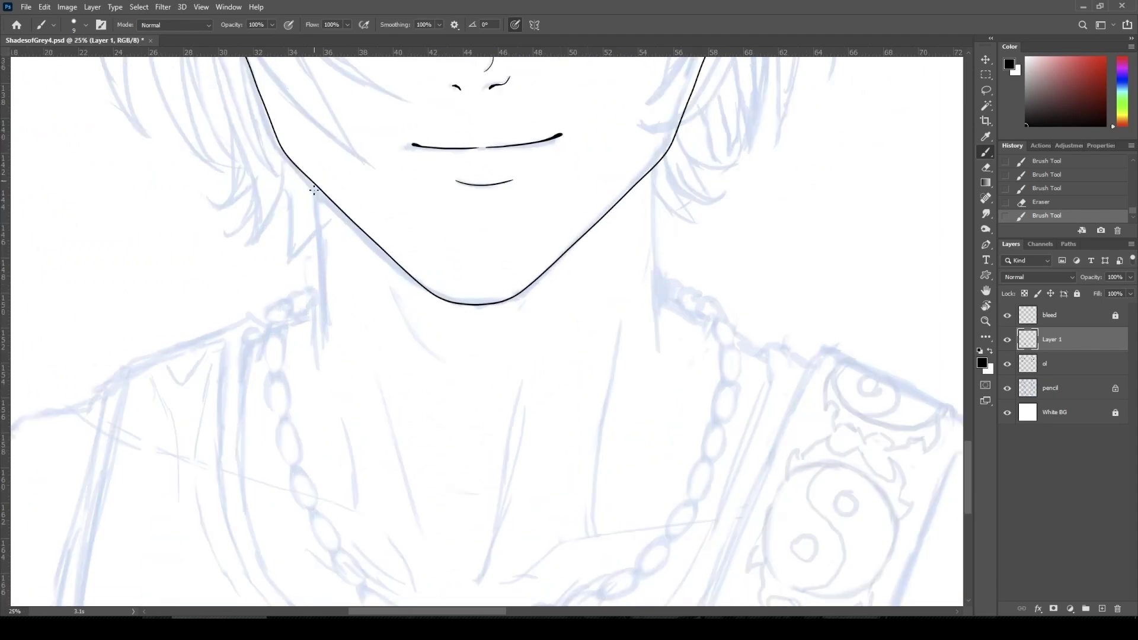
drag(313, 183, 317, 342)
drag(656, 167, 657, 364)
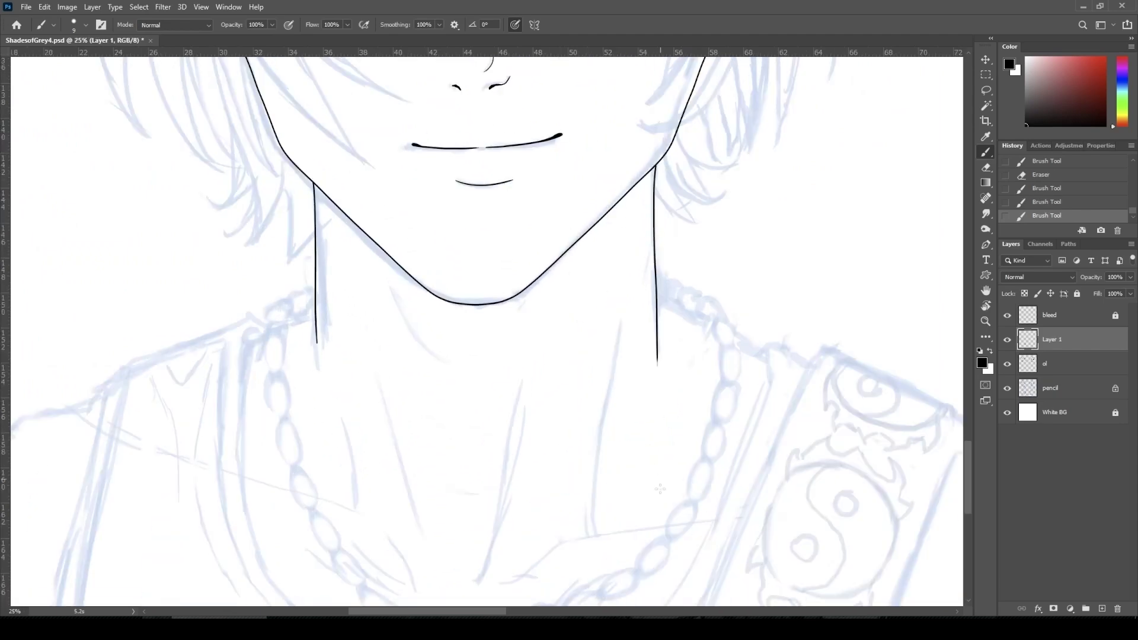
key(ctrl+z)
mouse_move(656, 168)
mouse_down()
mouse_move(654, 422)
mouse_move(654, 366)
mouse_up()
click(658, 365)
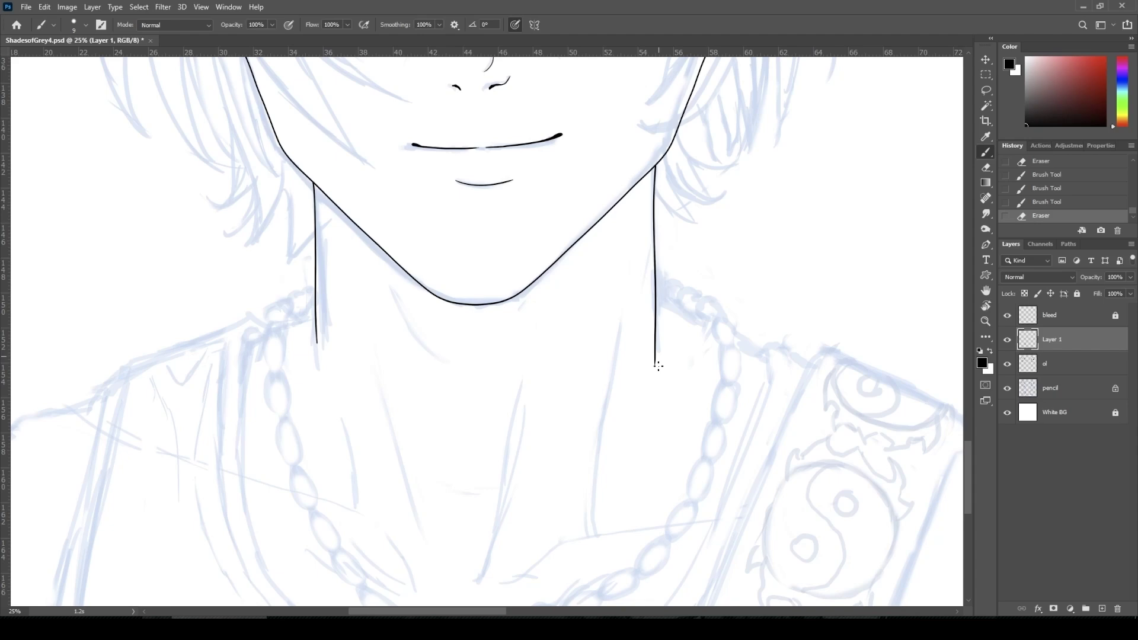
key(ctrl+z)
key(ctrl+z)
drag(650, 172, 639, 363)
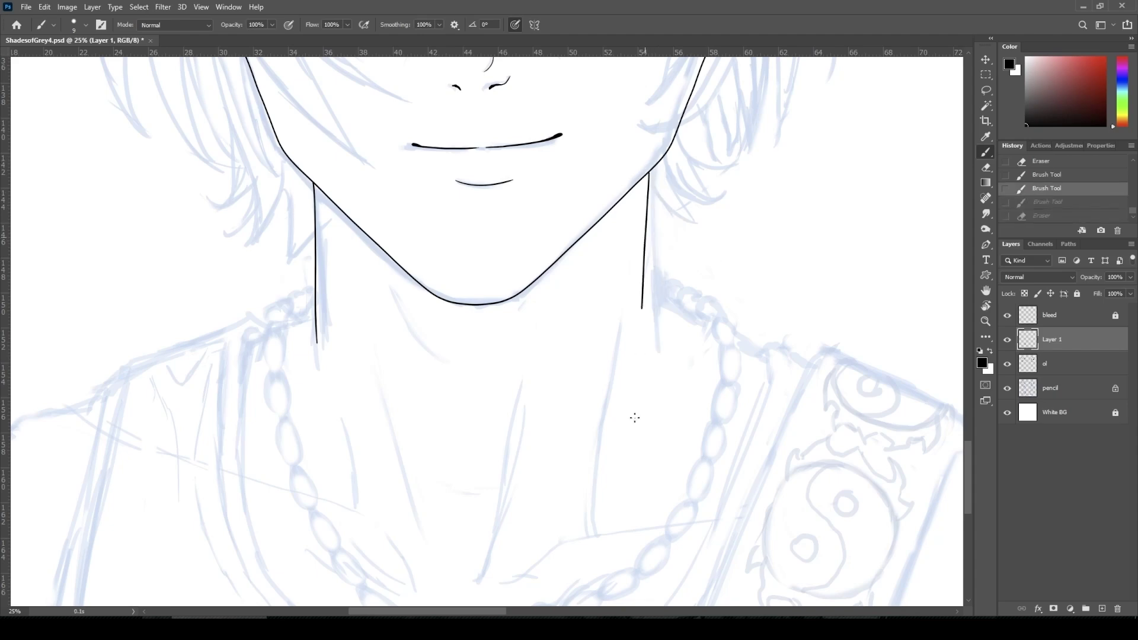
key(ctrl+z)
Ink a straight vertical neck line below the jaw on the ear side and clean up its lower end with the Eraser
drag(648, 172, 649, 356)
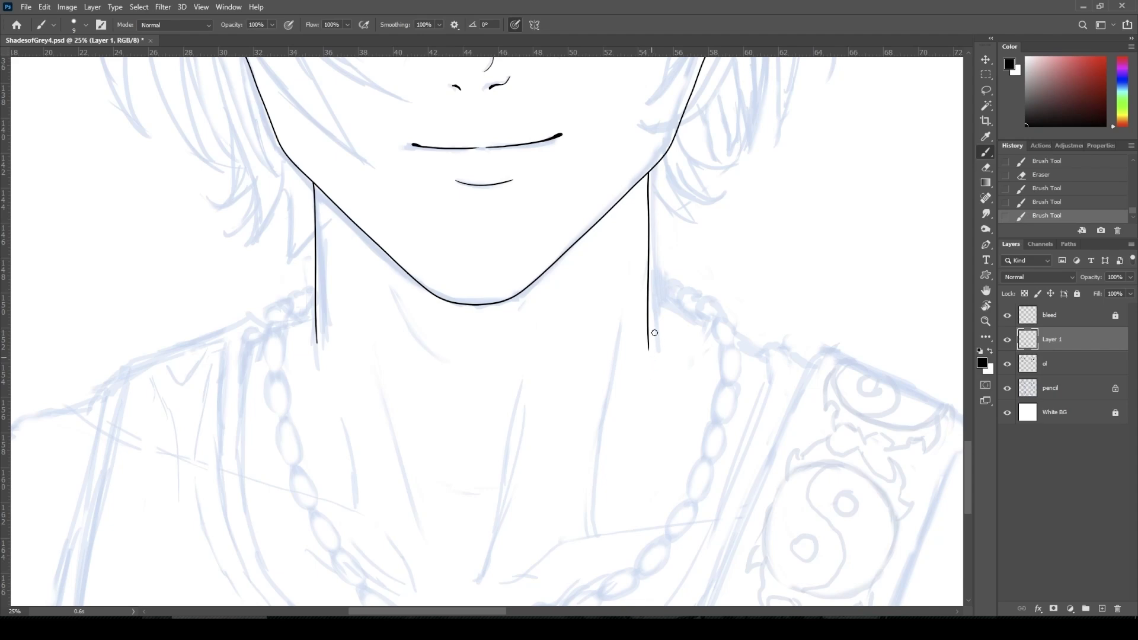
click(649, 353)
scroll(635, 383, up, 5)
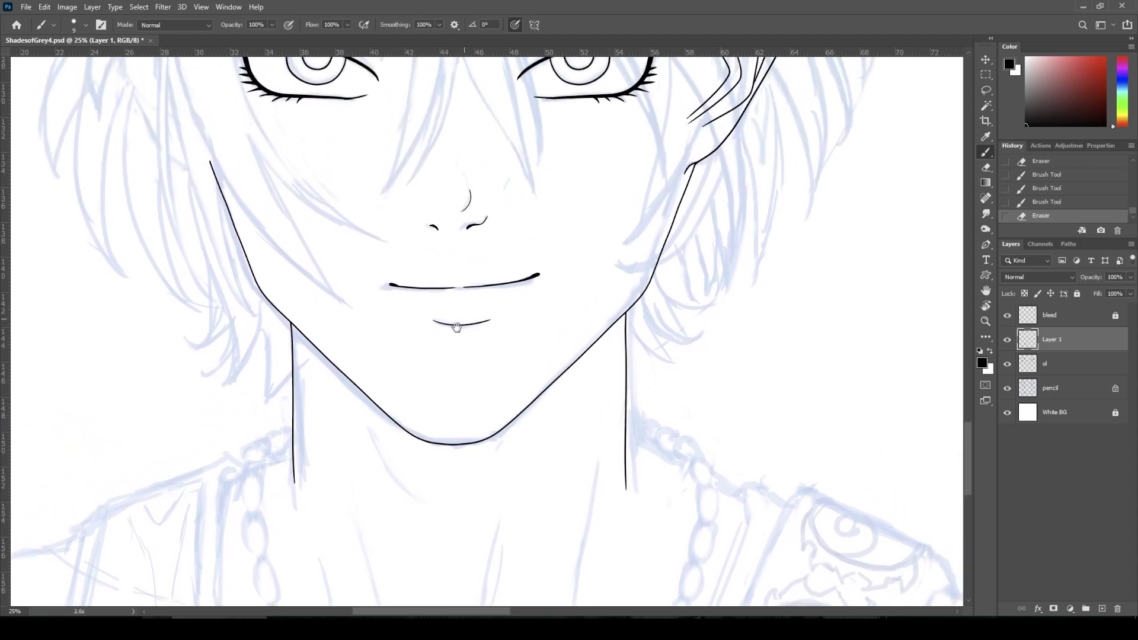
scroll(496, 321, up, 1)
scroll(497, 321, left, 1)
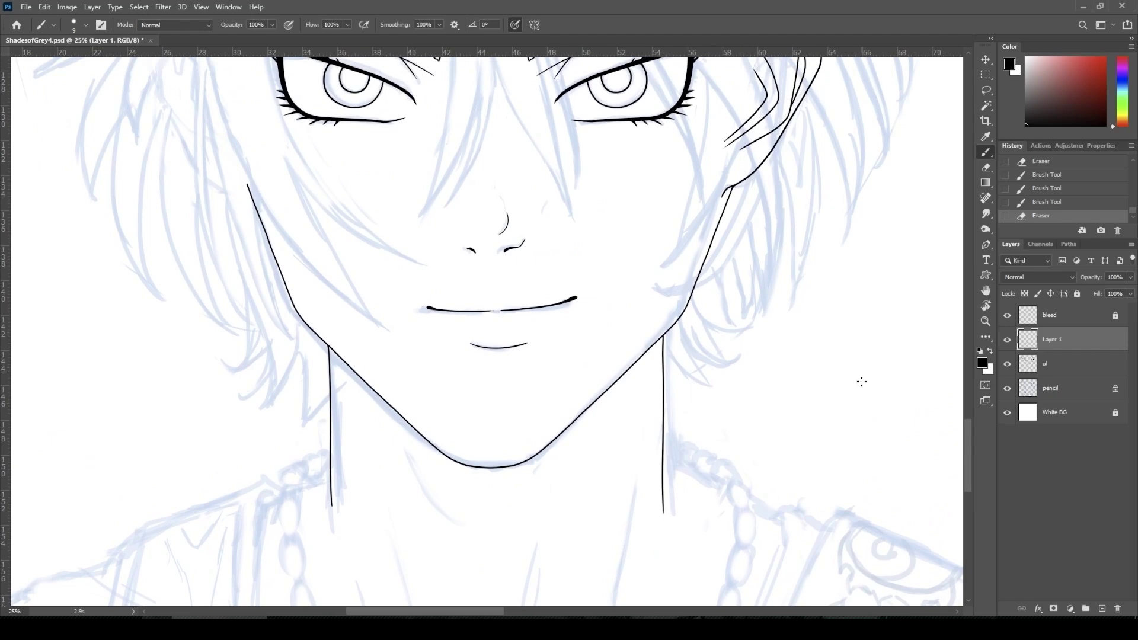
Merge the inked face layer down into the ol layer and add a new layer above it
scroll(787, 396, up, 2)
scroll(787, 396, right, 1)
key(ctrl+e)
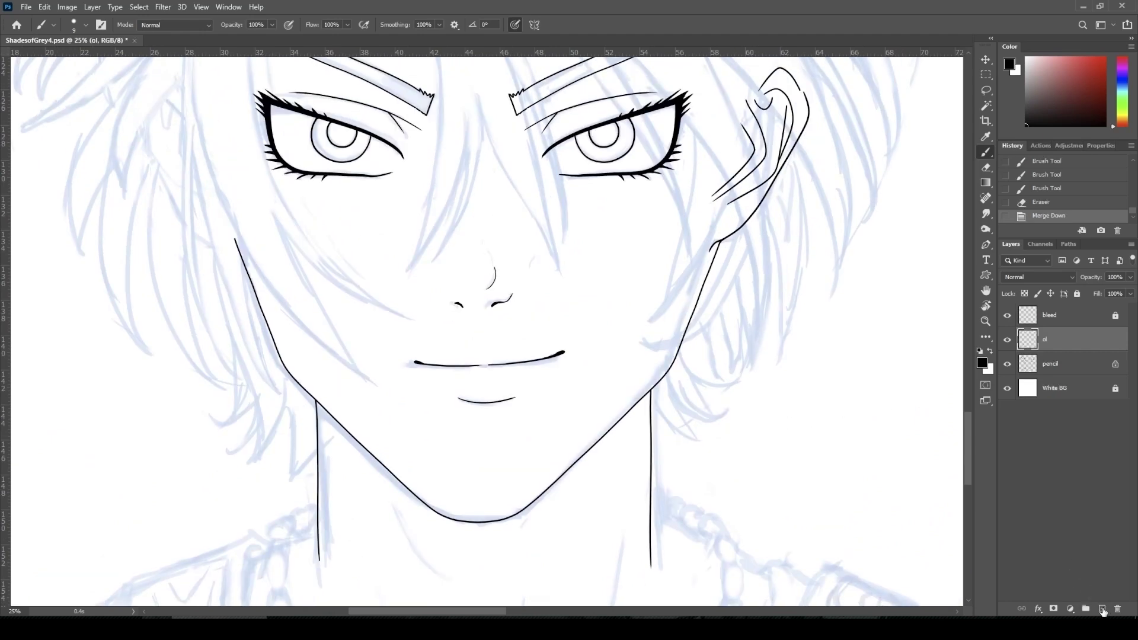
click(1103, 610)
Ink the long hair strand from the hairline past the eye, ending in two pointed tips across the cheek
scroll(409, 308, up, 2)
scroll(409, 308, right, 1)
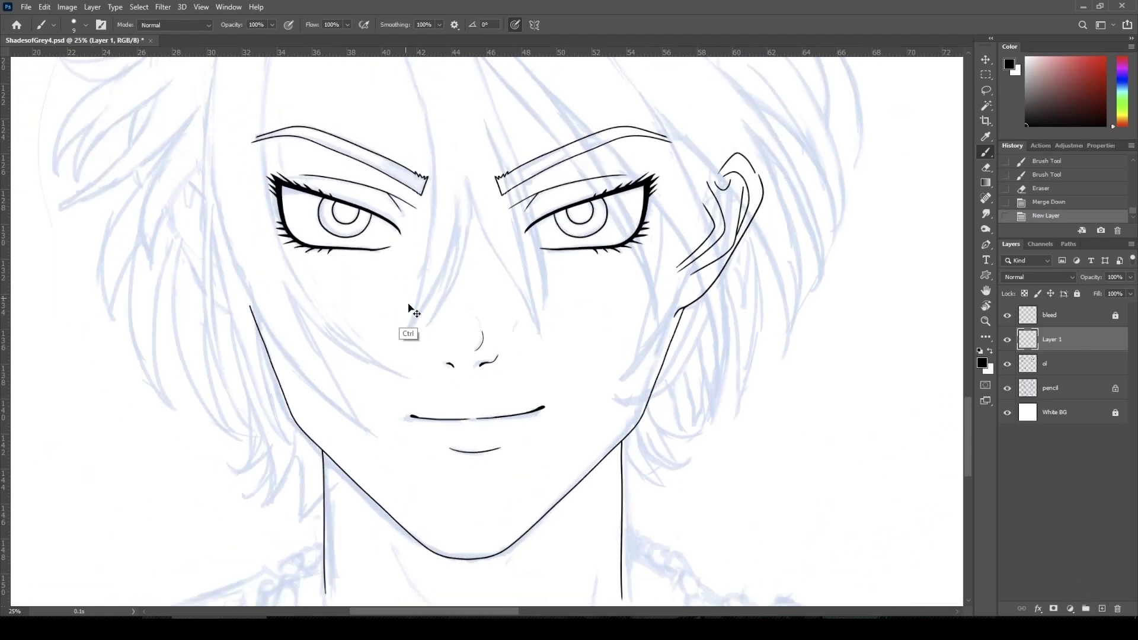
key(ctrl+minus)
mouse_move(388, 150)
mouse_down()
mouse_move(358, 209)
mouse_move(366, 267)
mouse_move(403, 330)
mouse_move(490, 369)
mouse_move(429, 368)
mouse_move(325, 284)
mouse_up()
key(ctrl+plus)
key(ctrl+z)
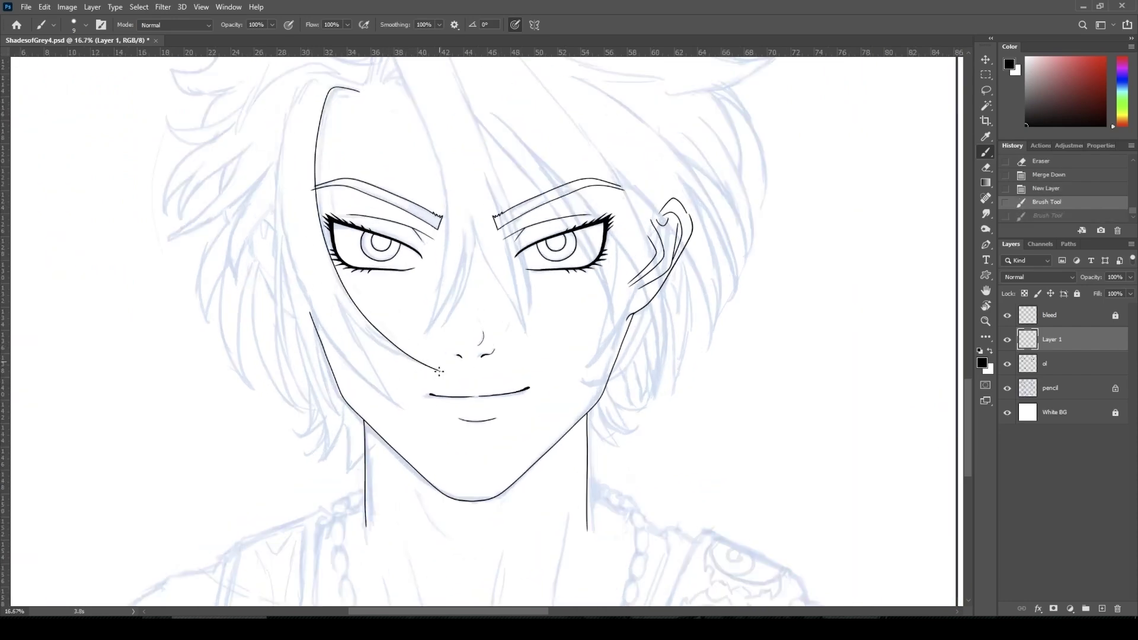
mouse_move(439, 371)
mouse_down()
mouse_move(393, 355)
mouse_move(329, 285)
mouse_move(410, 415)
mouse_up()
Ink the outer edge of the side hair lock and the thinner strand running down along the jaw
drag(329, 303, 286, 173)
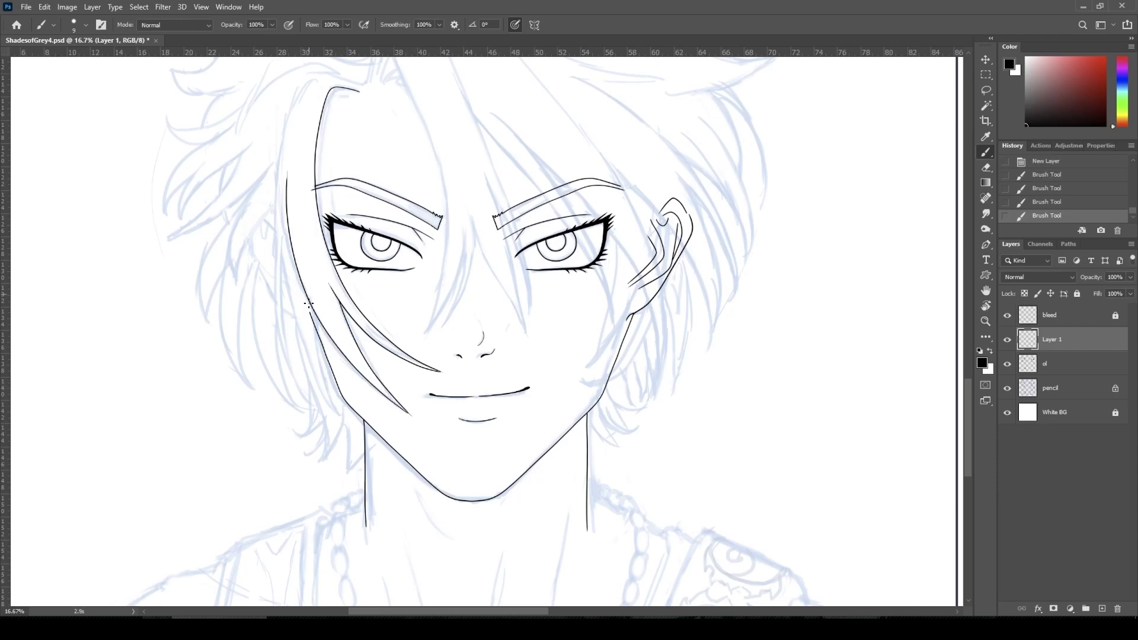
mouse_move(308, 299)
mouse_down()
mouse_move(347, 423)
mouse_move(297, 310)
mouse_move(282, 238)
mouse_move(304, 349)
mouse_move(363, 436)
mouse_up()
key(ctrl+z)
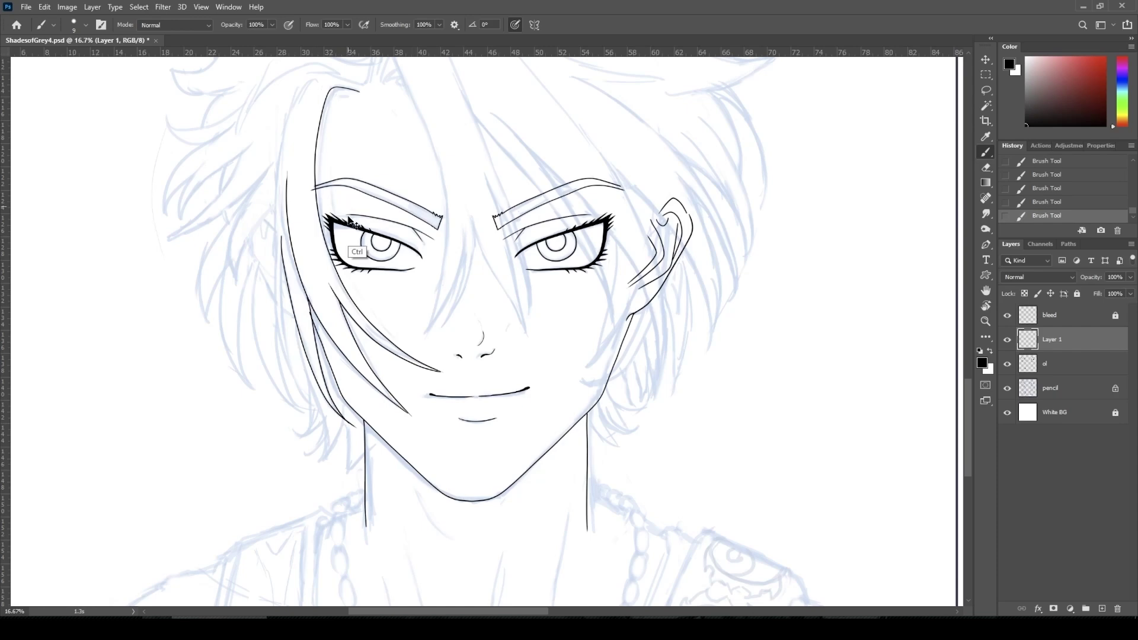
key(ctrl+plus)
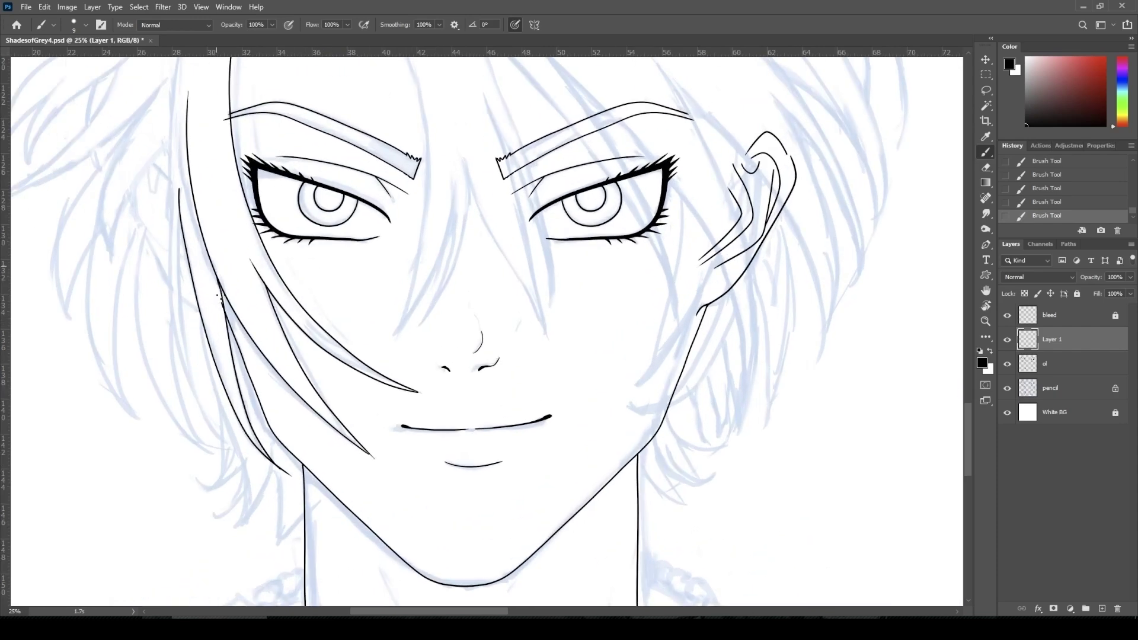
Erase the overshooting strand tip on Layer 1 and the ol layer's face and eyebrow lines overlapping the side hair, returning to Layer 1
drag(277, 460, 291, 476)
click(1055, 363)
drag(215, 299, 223, 309)
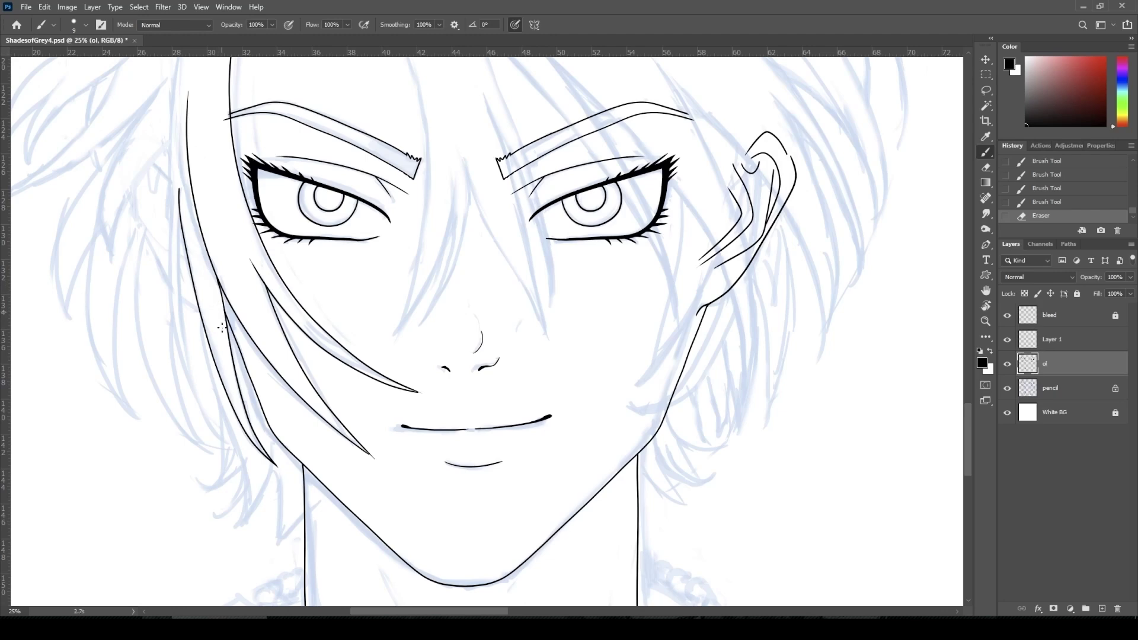
drag(225, 111, 228, 122)
click(246, 221)
click(1058, 339)
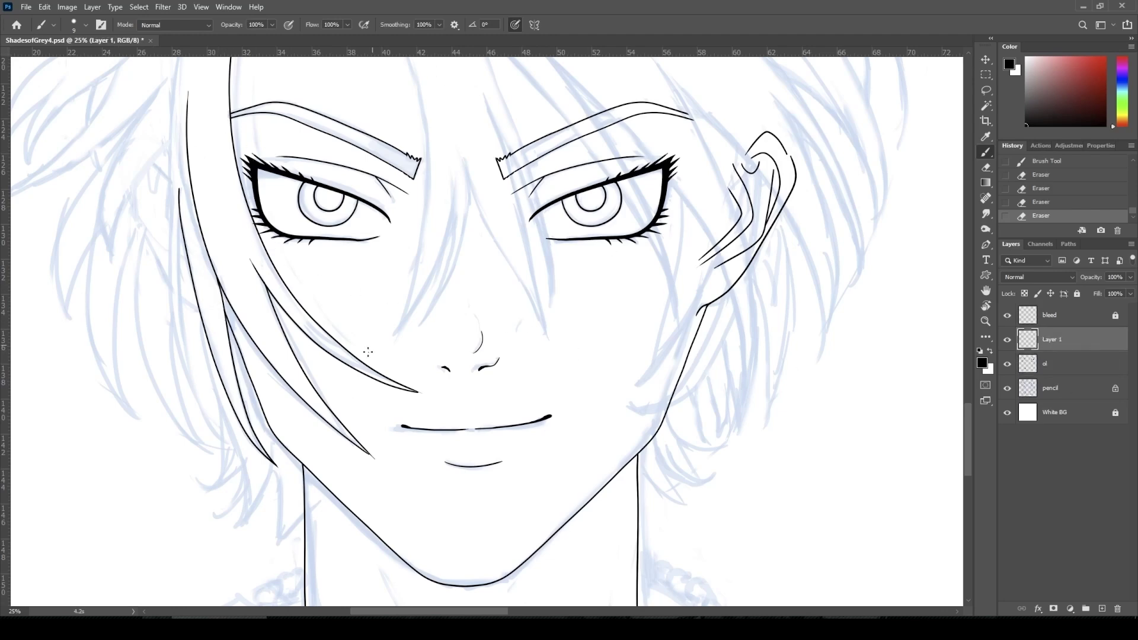
drag(180, 215, 200, 369)
key(ctrl+z)
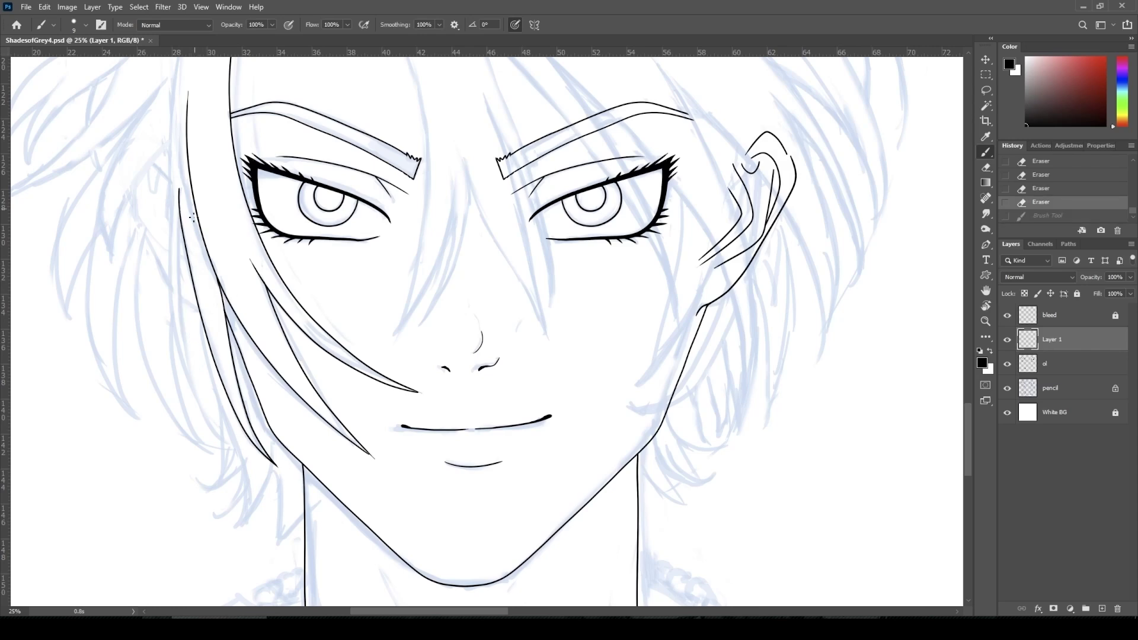
drag(179, 210, 204, 394)
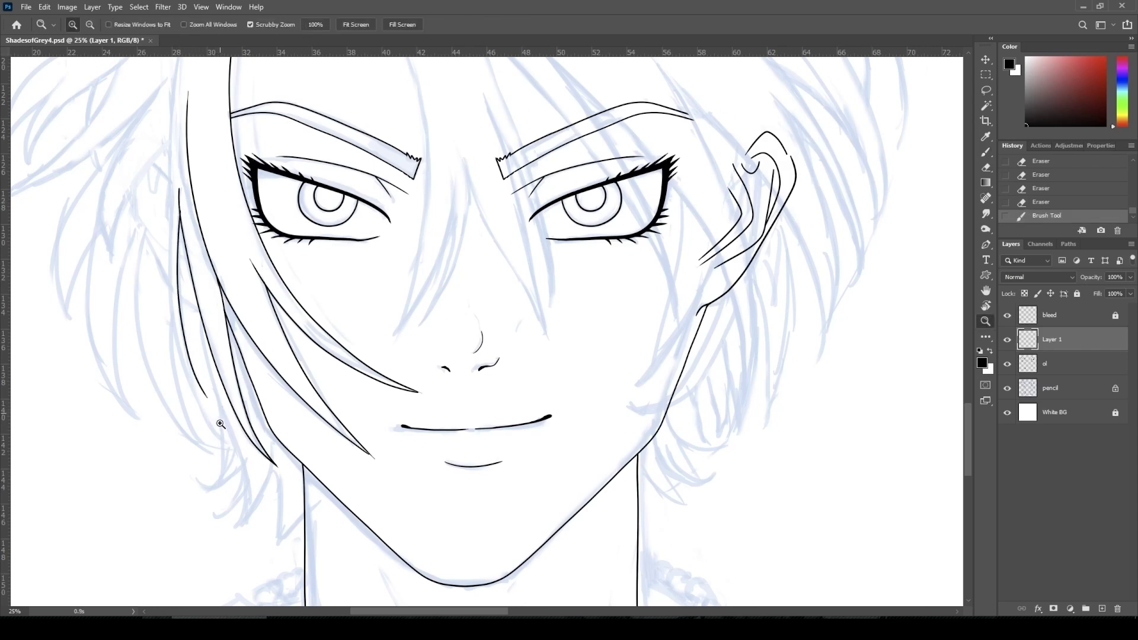
key(ctrl+z)
Ink the side lock's inner strand line and its long outer edge from the jaw-level tip up to the hairline, and erase the overshooting ends
mouse_move(226, 436)
mouse_down()
mouse_move(182, 210)
mouse_move(186, 229)
mouse_up()
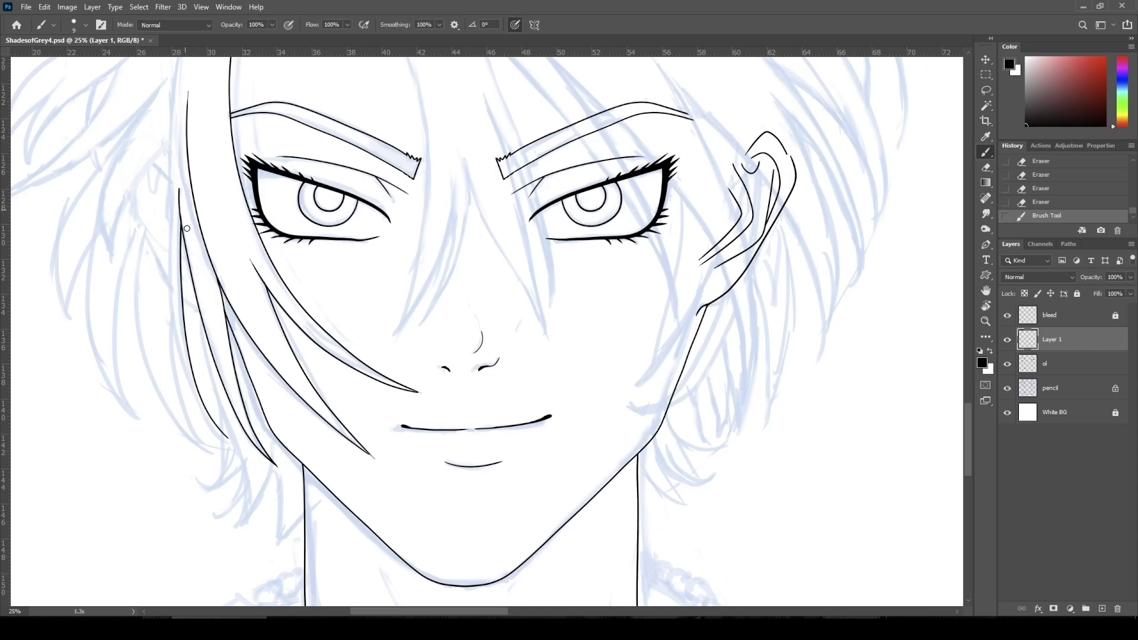
drag(227, 134, 240, 252)
mouse_move(250, 562)
mouse_down()
mouse_move(181, 417)
mouse_move(188, 171)
mouse_move(249, 71)
mouse_up()
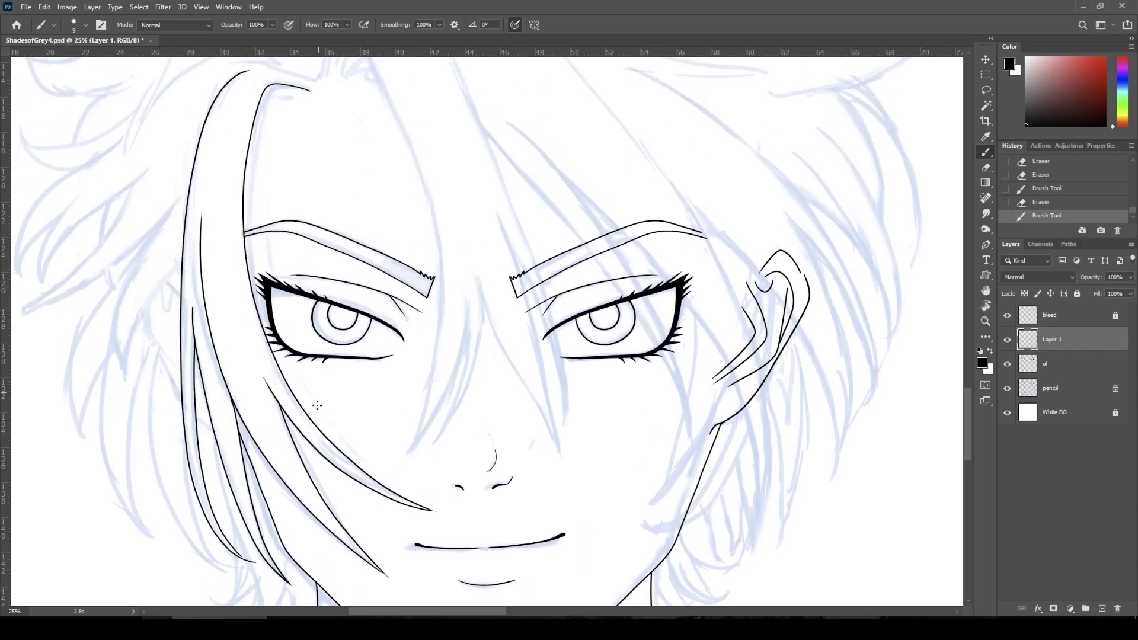
scroll(308, 523, down, 3)
mouse_move(243, 355)
mouse_down()
mouse_move(235, 349)
mouse_move(260, 361)
mouse_move(249, 354)
mouse_up()
key(ctrl+z)
drag(187, 126, 191, 95)
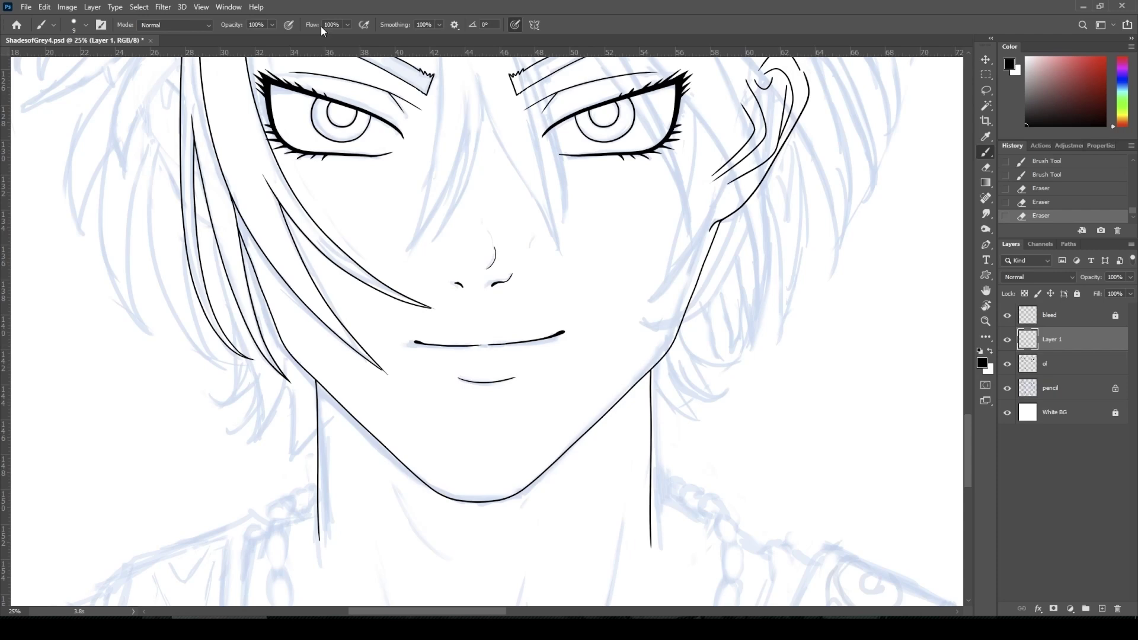
key(ctrl+minus)
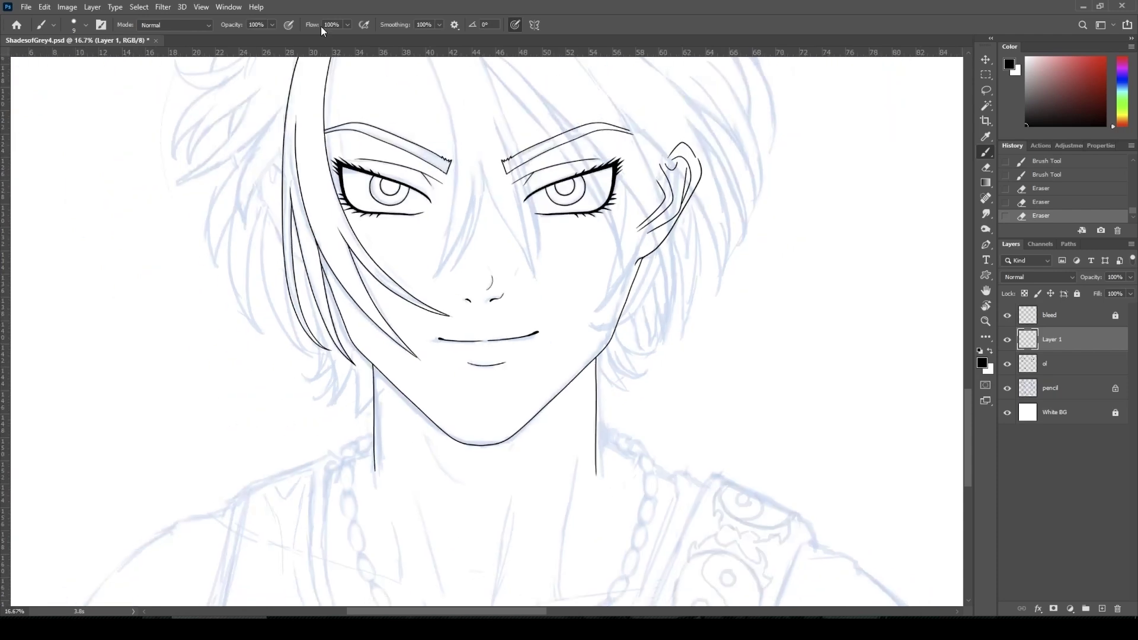
drag(515, 183, 560, 335)
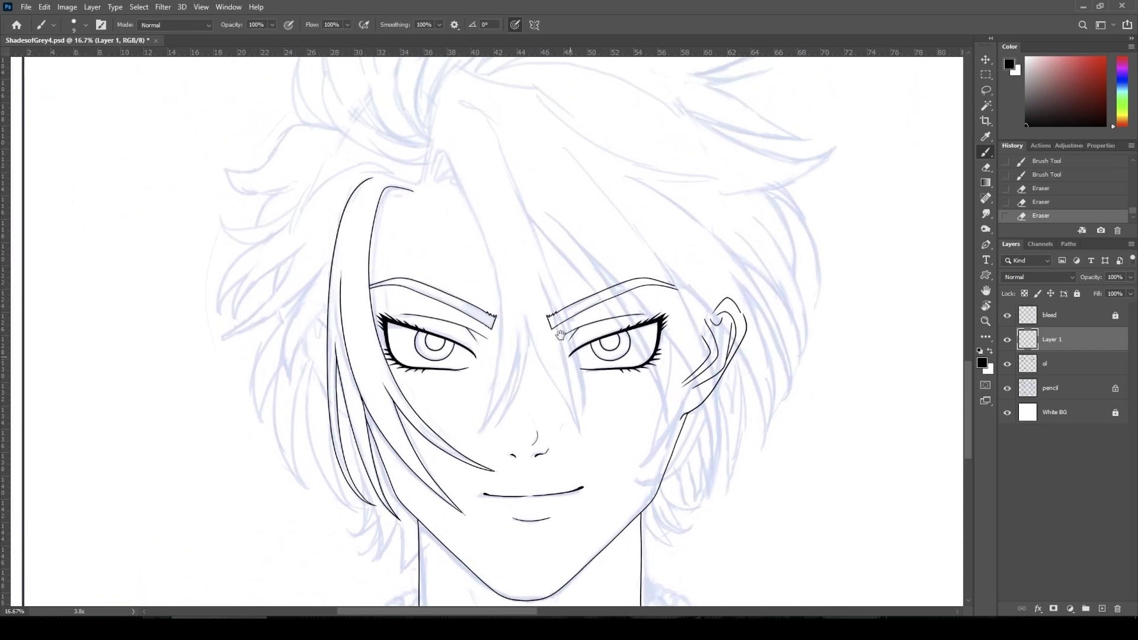